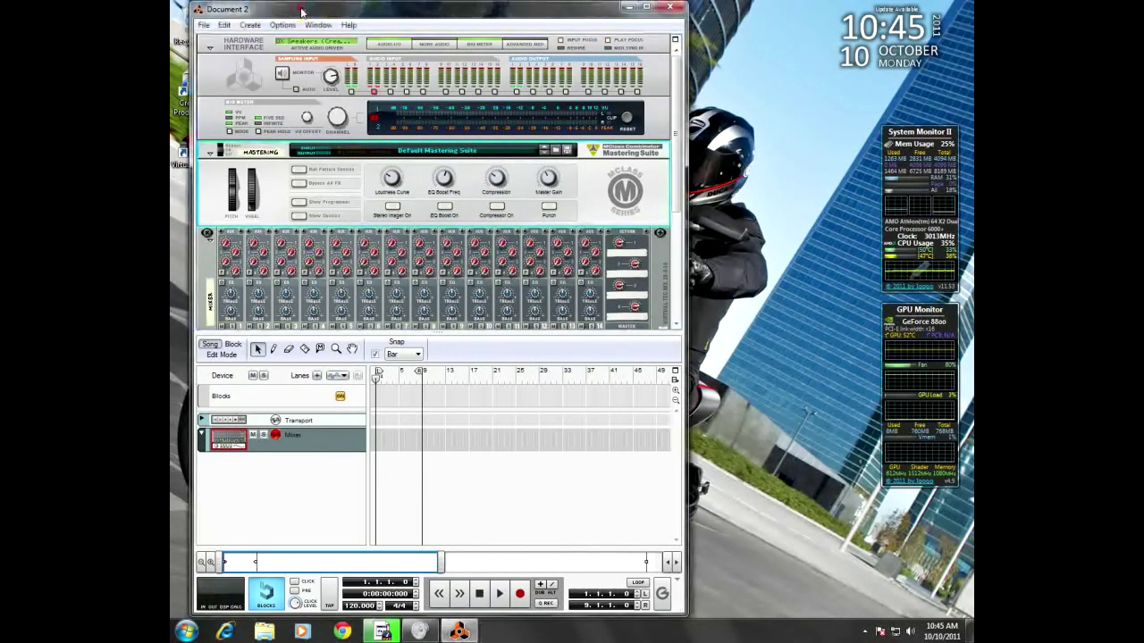
left_click(204, 25)
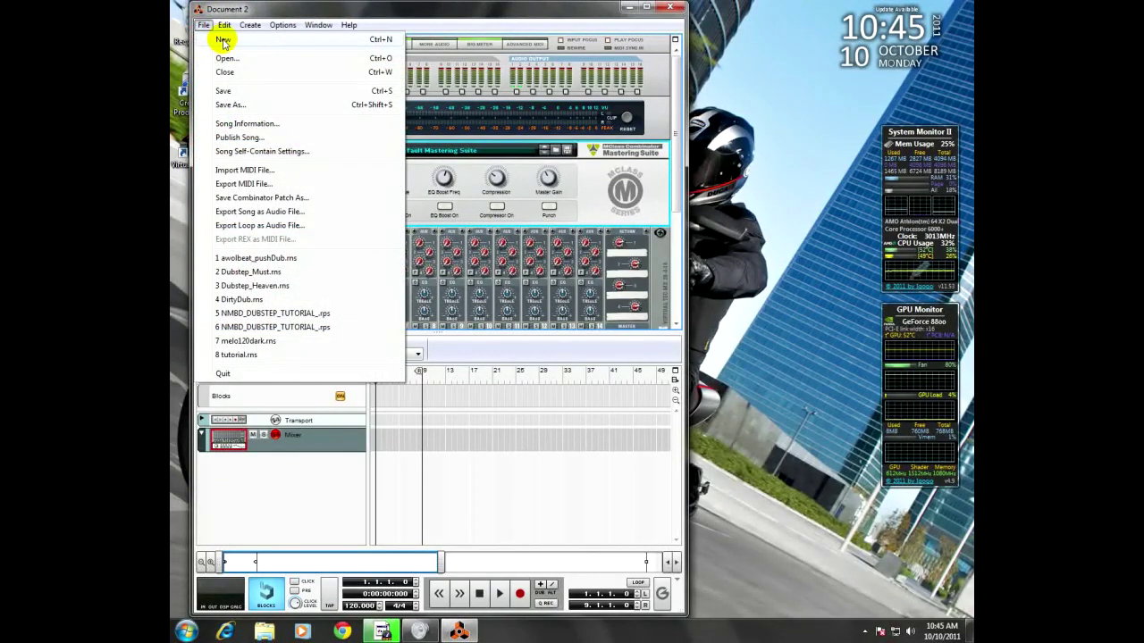
left_click(454, 11)
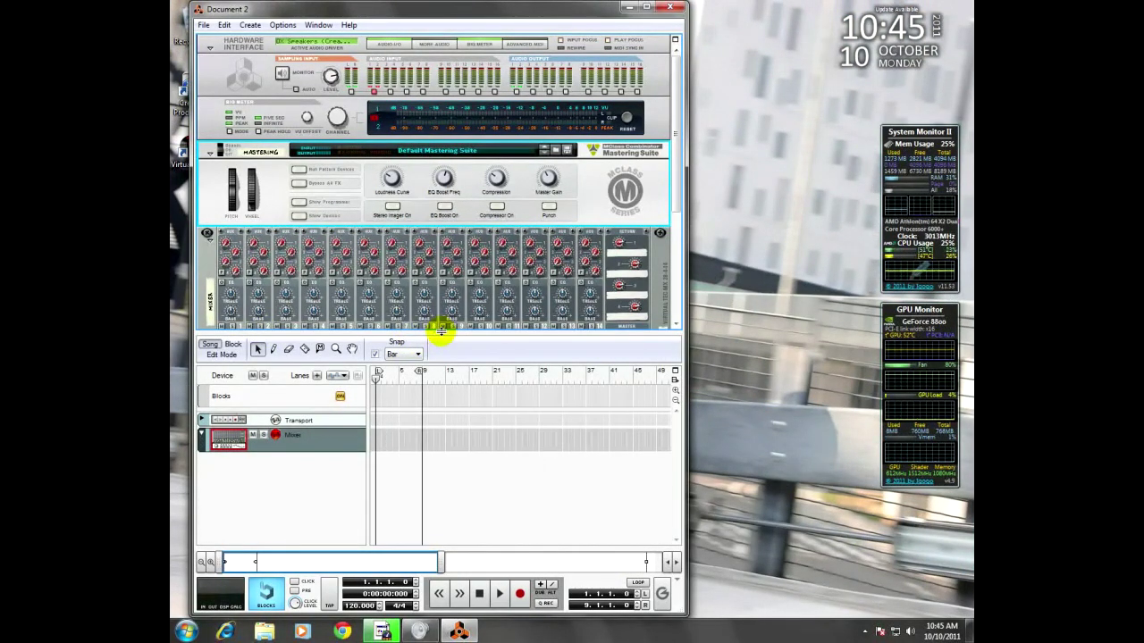
- Enlarge the rack area slightly, detach the sequencer into its own window and maximize that window
left_click_drag(441, 330, 466, 357)
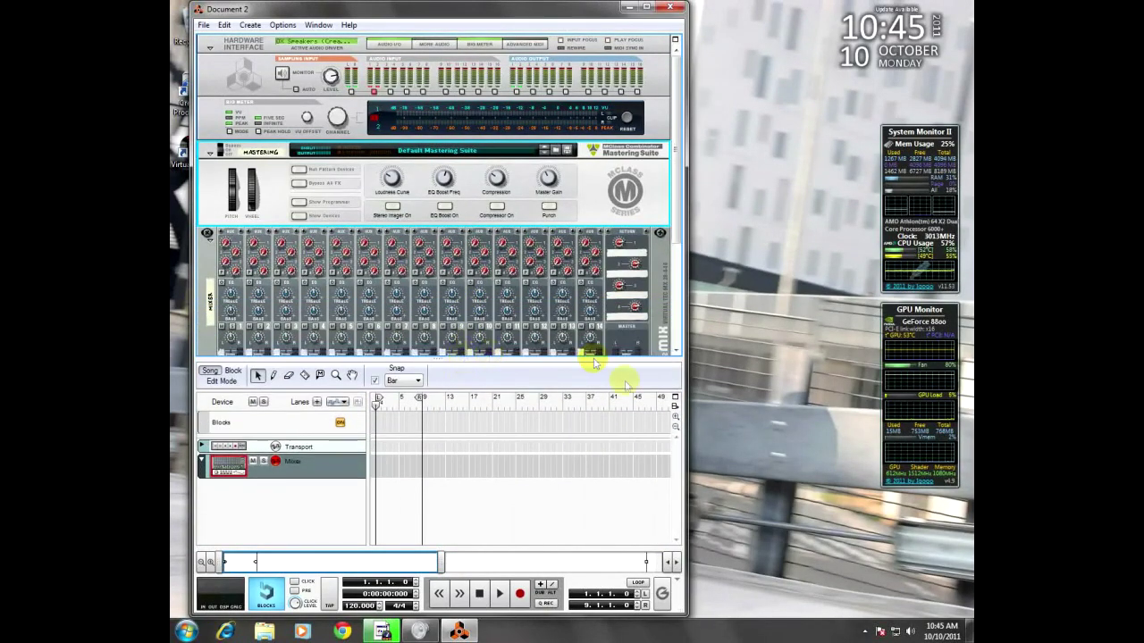
left_click(672, 399)
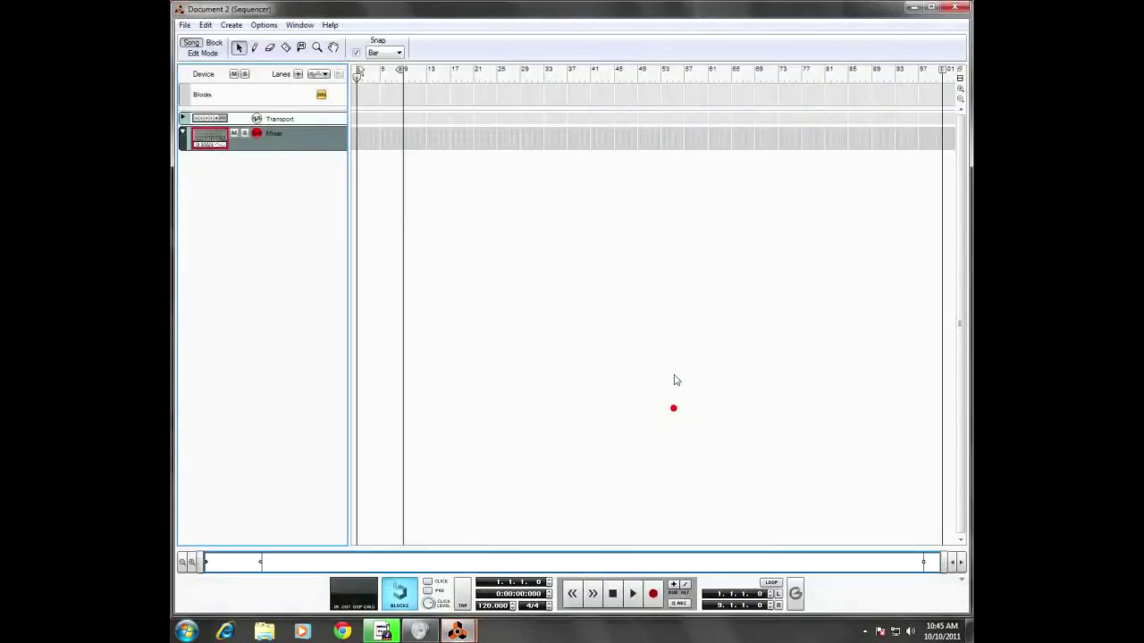
left_click(935, 7)
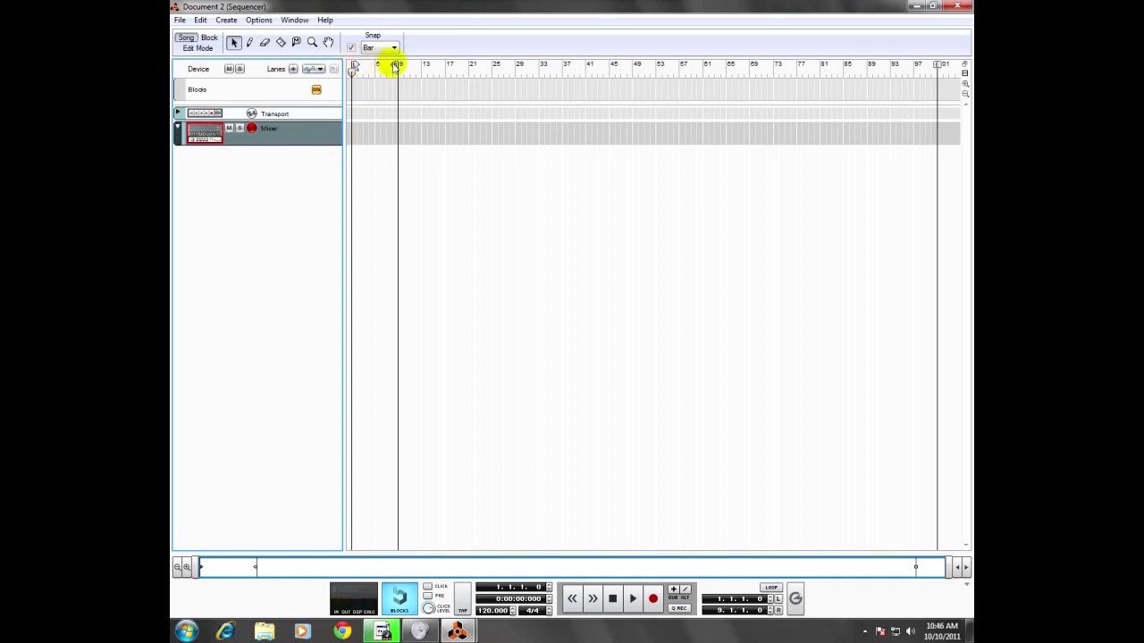
- Turn on looping and quantize during recording, and set the song tempo to 110
left_click(775, 588)
left_click(675, 609)
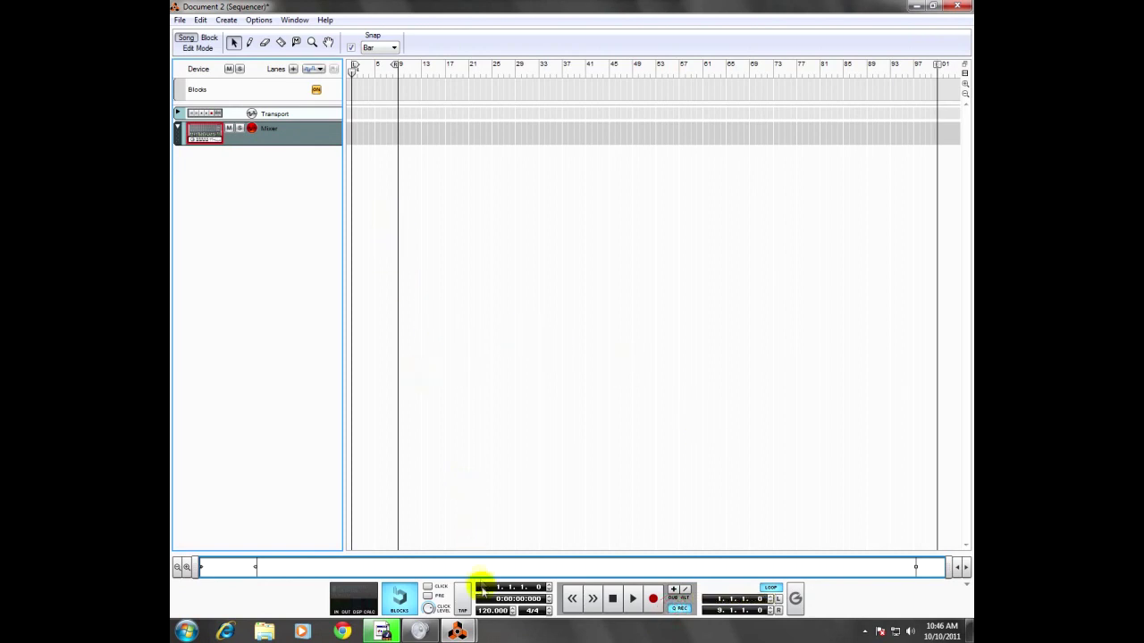
double_click(489, 611)
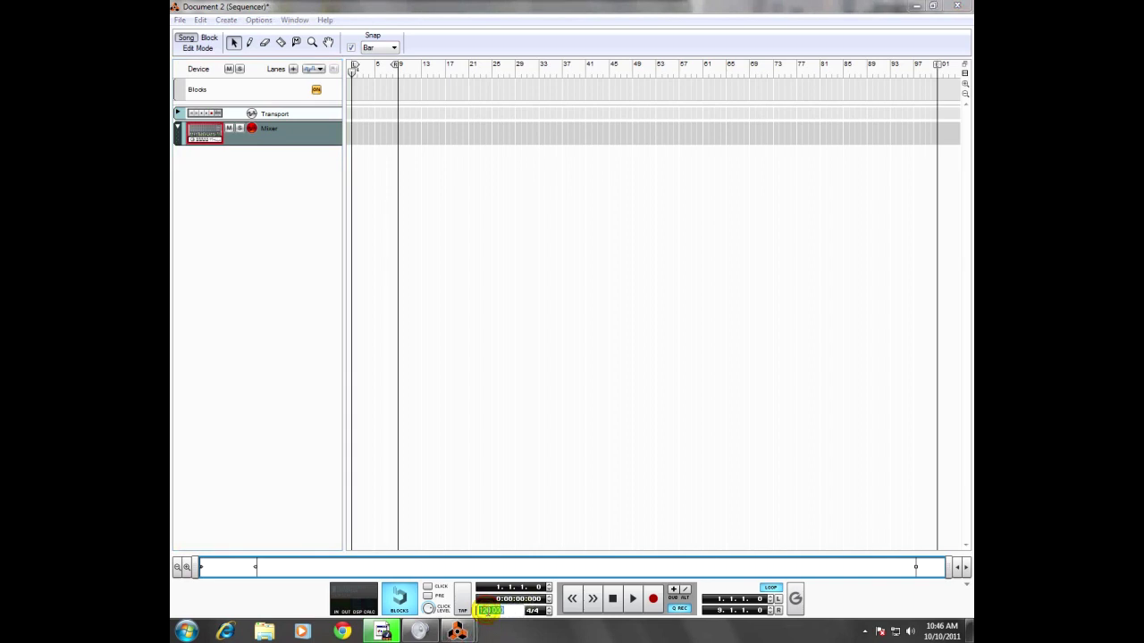
type("110")
key("Return")
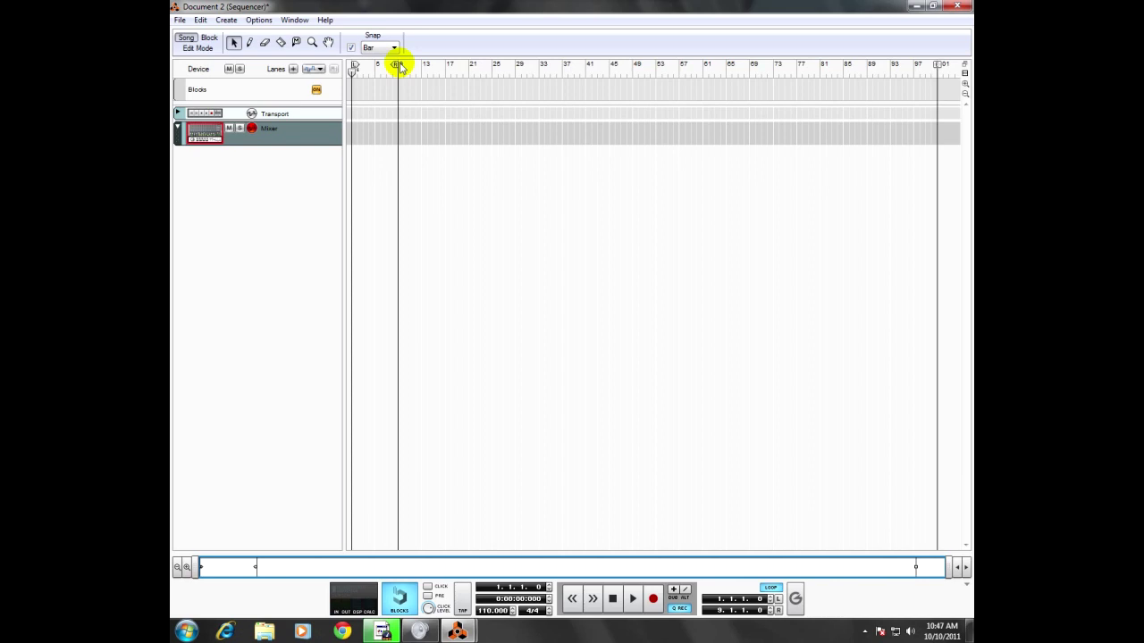
- Move the right loop locator to bar 5 and zoom the timeline in on the loop region
left_click_drag(400, 67, 374, 72)
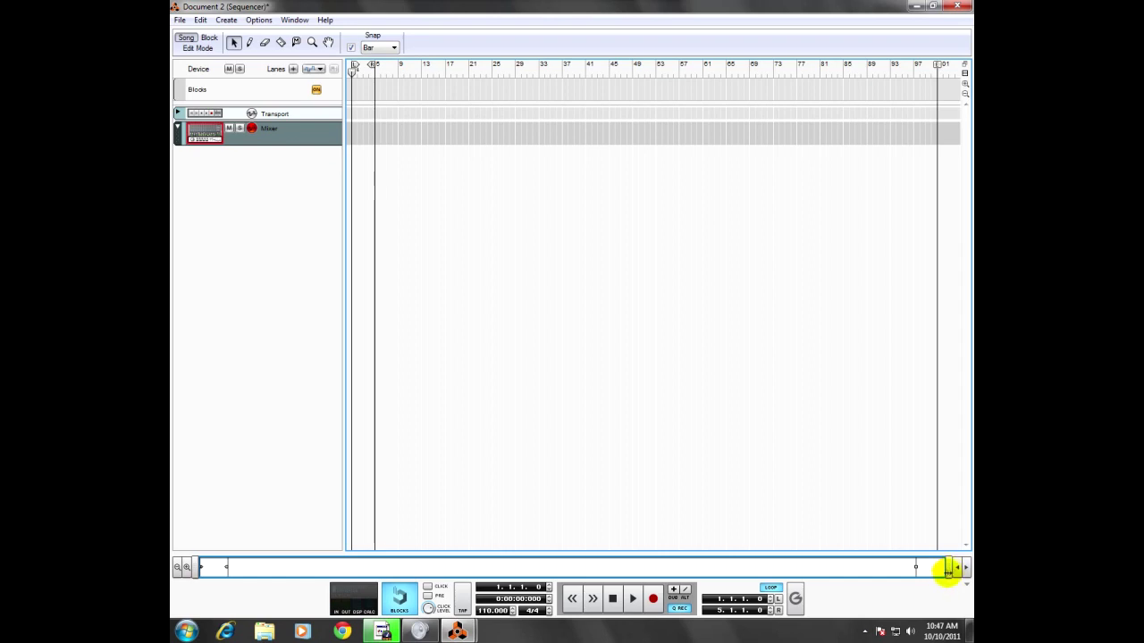
mouse_move(949, 568)
left_mouse_down()
mouse_move(616, 564)
mouse_move(491, 538)
mouse_move(230, 556)
left_mouse_up()
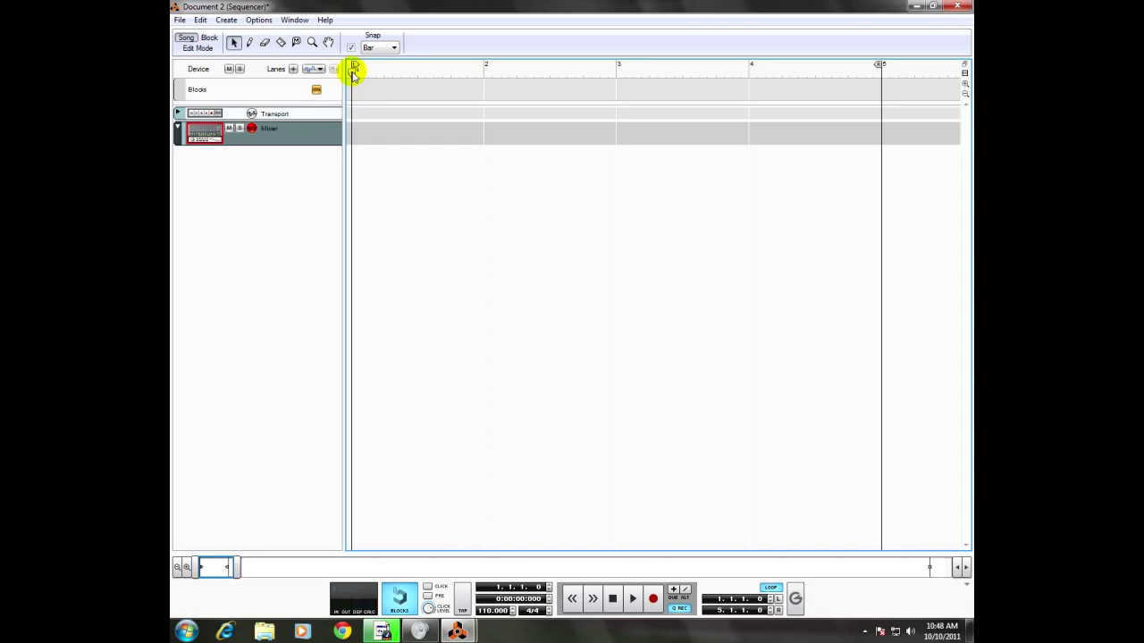
- Bring up the rack window and delete the default mastering suite device with its tracks
key("F6")
key("Tab")
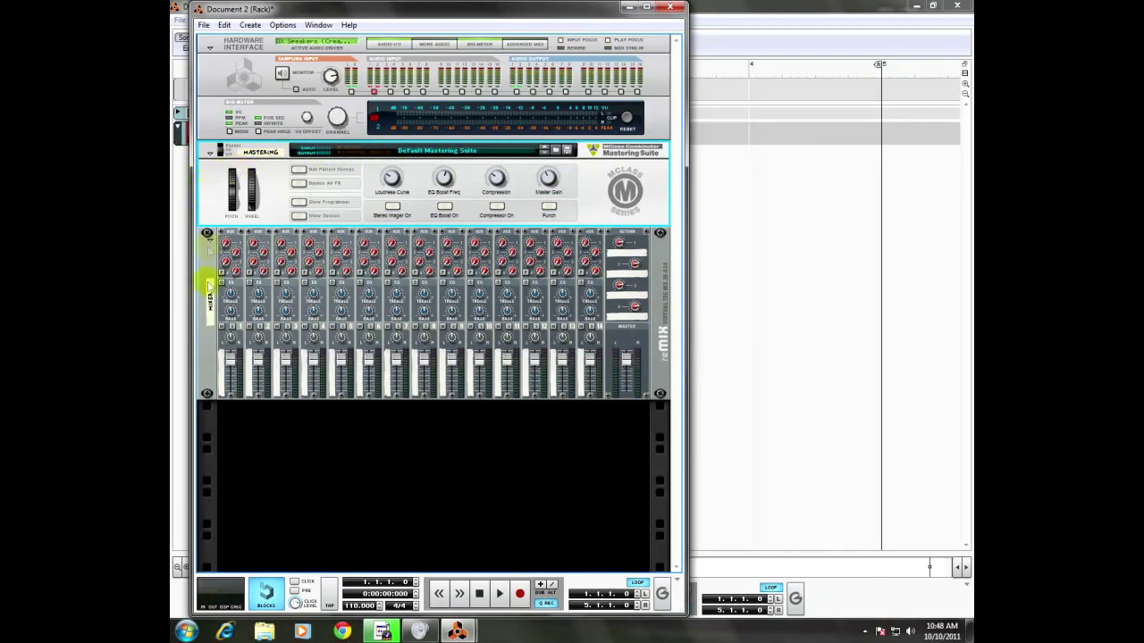
right_click(206, 176)
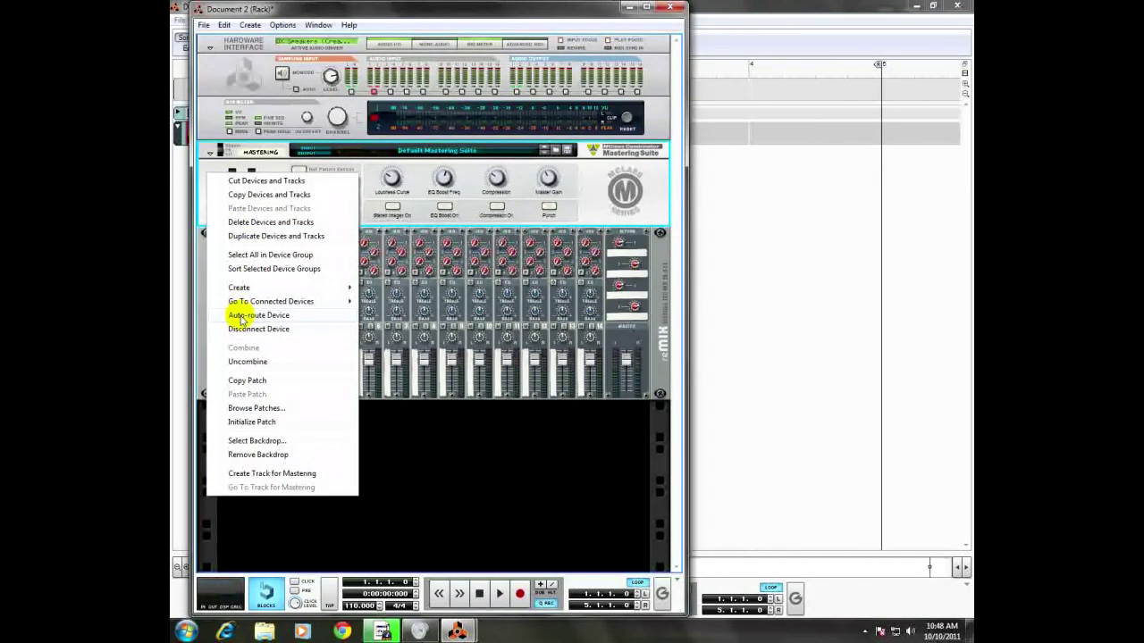
mouse_move(242, 289)
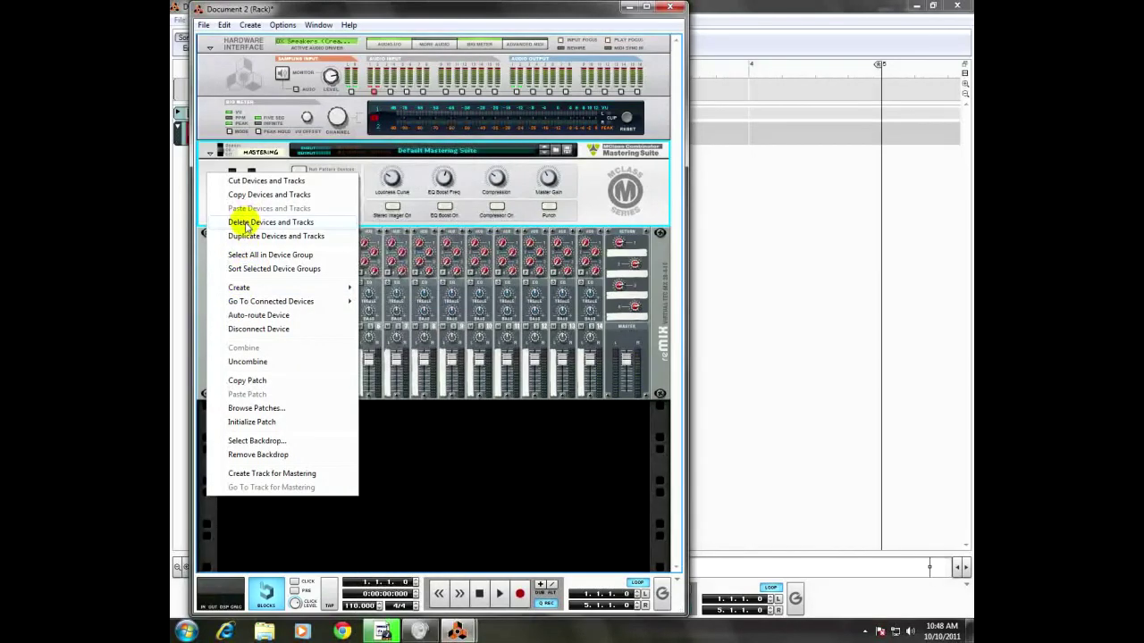
left_click(246, 224)
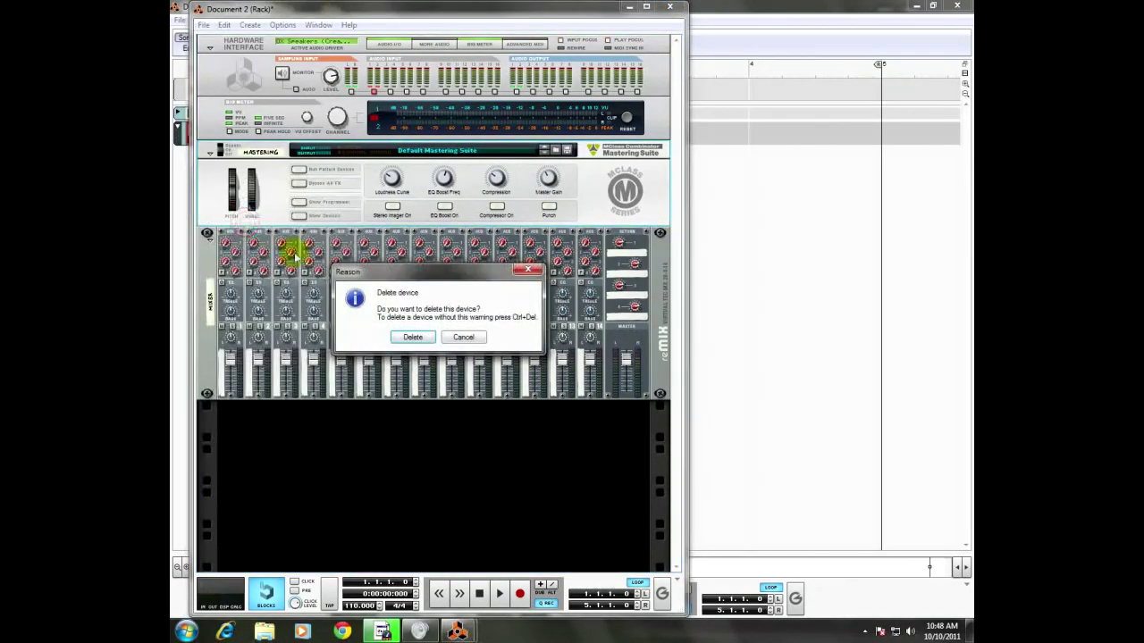
left_click(413, 337)
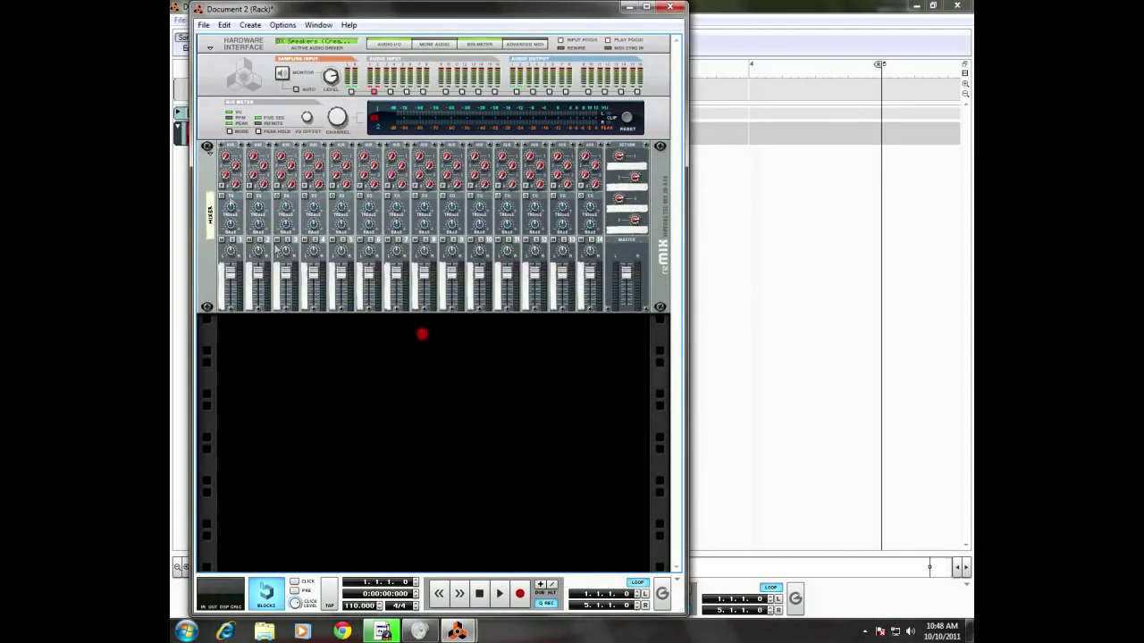
- Delete the default mixer and its track to empty the rack
right_click(198, 164)
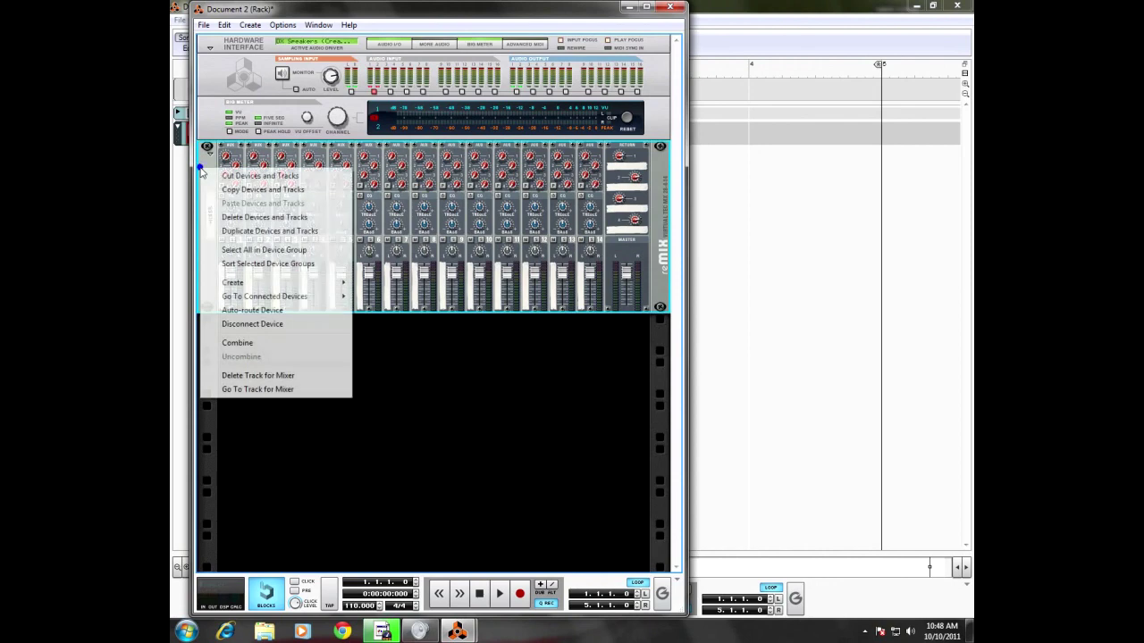
left_click(238, 217)
left_click(412, 337)
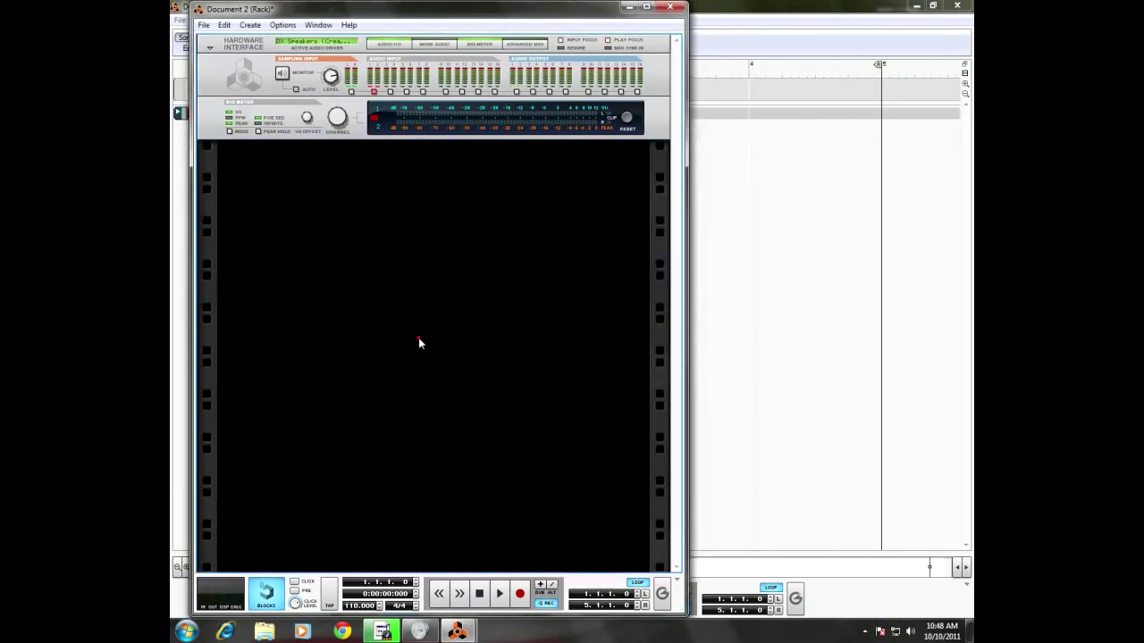
- Create an MClass Mastering Suite Combi in the empty rack and add a Mixer 14:2 beneath it
right_click(229, 162)
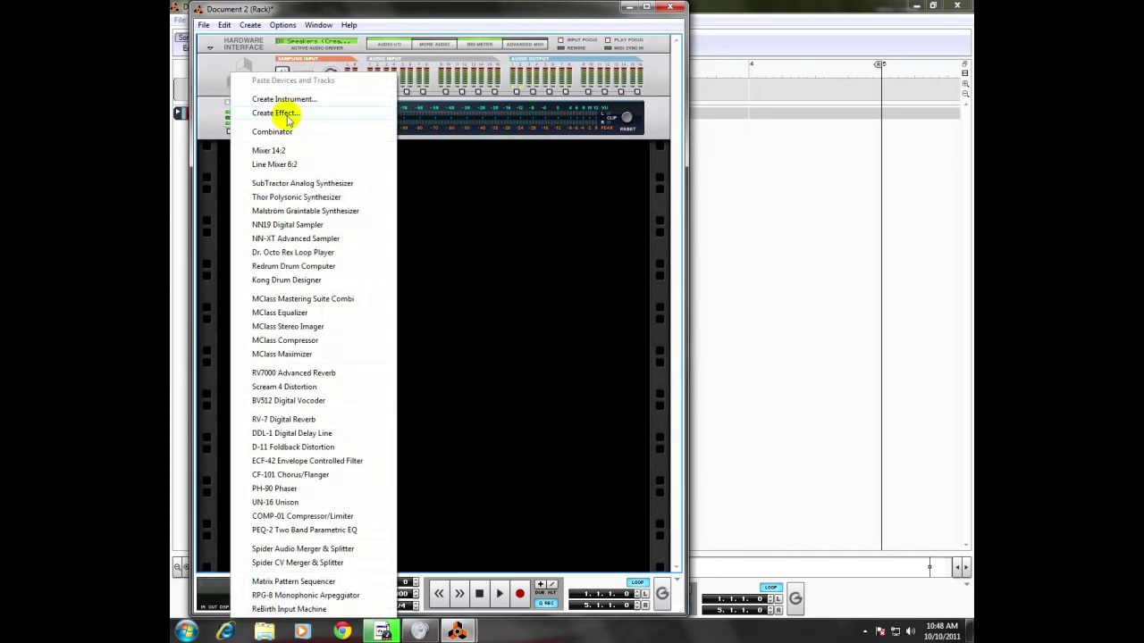
left_click(291, 300)
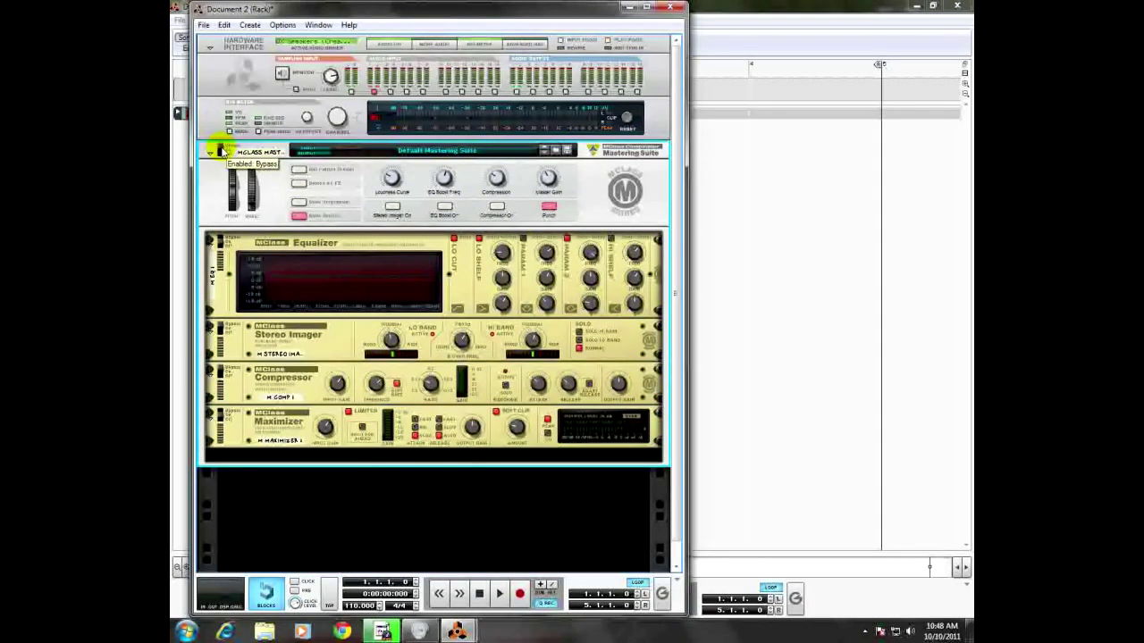
mouse_move(173, 183)
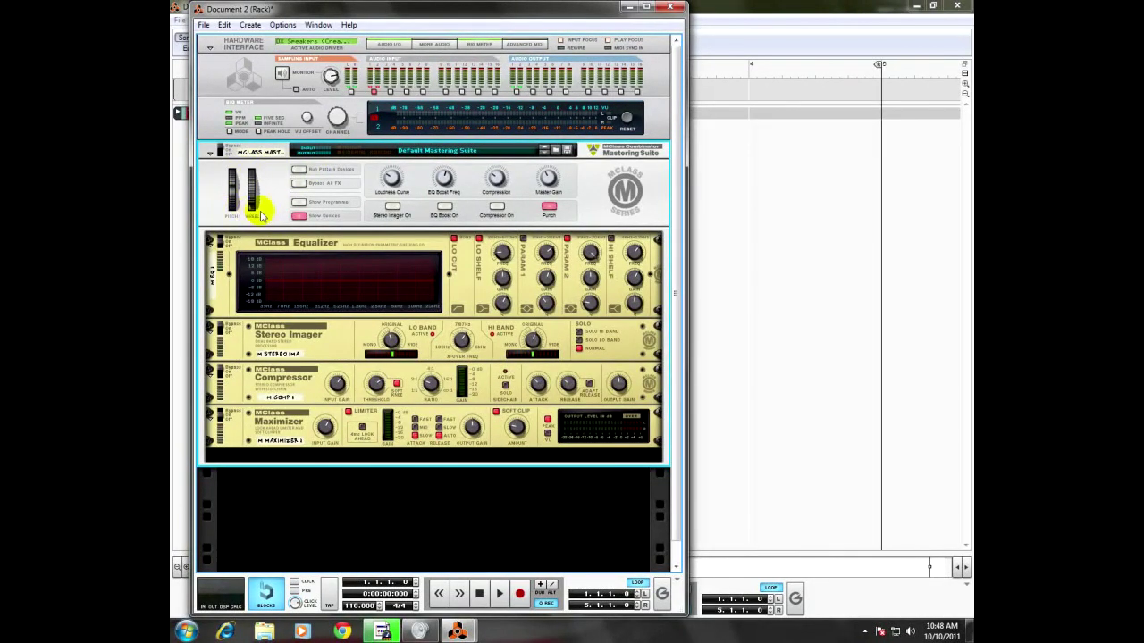
left_click(208, 152)
right_click(244, 160)
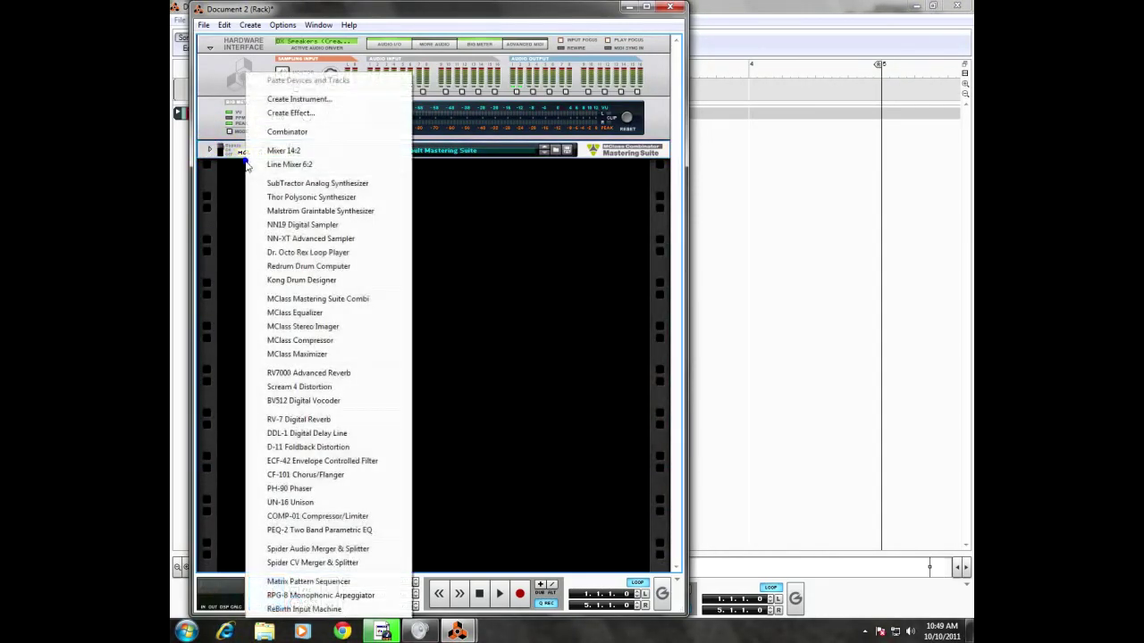
left_click(286, 150)
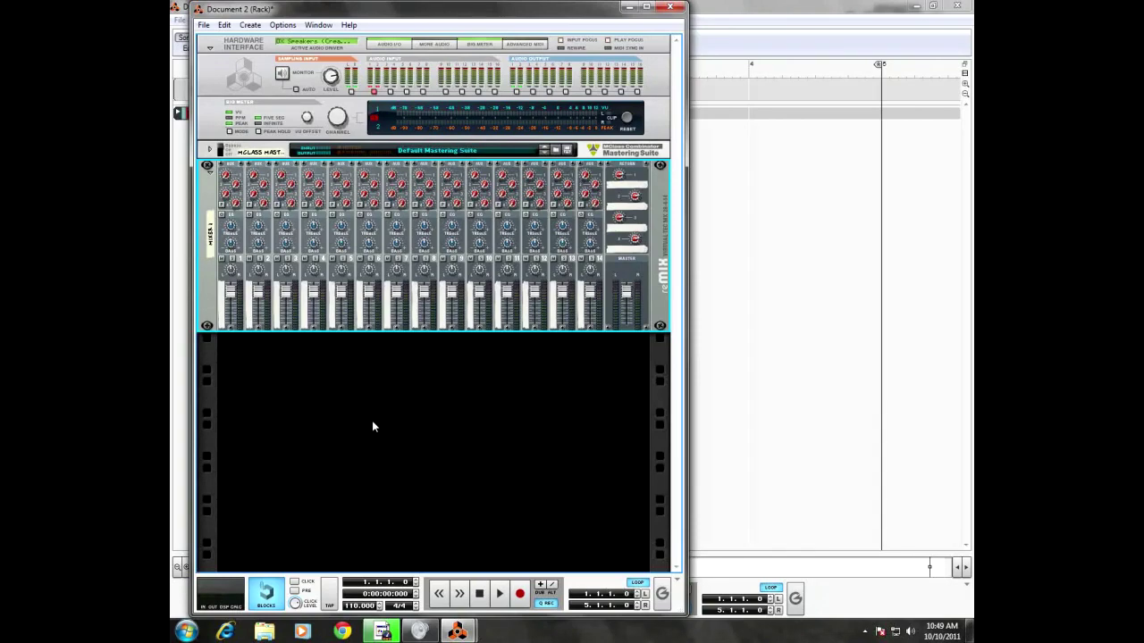
- Examine the mastering suite's devices and the rear cable routing between it, the mixer and the audio output
left_click(209, 151)
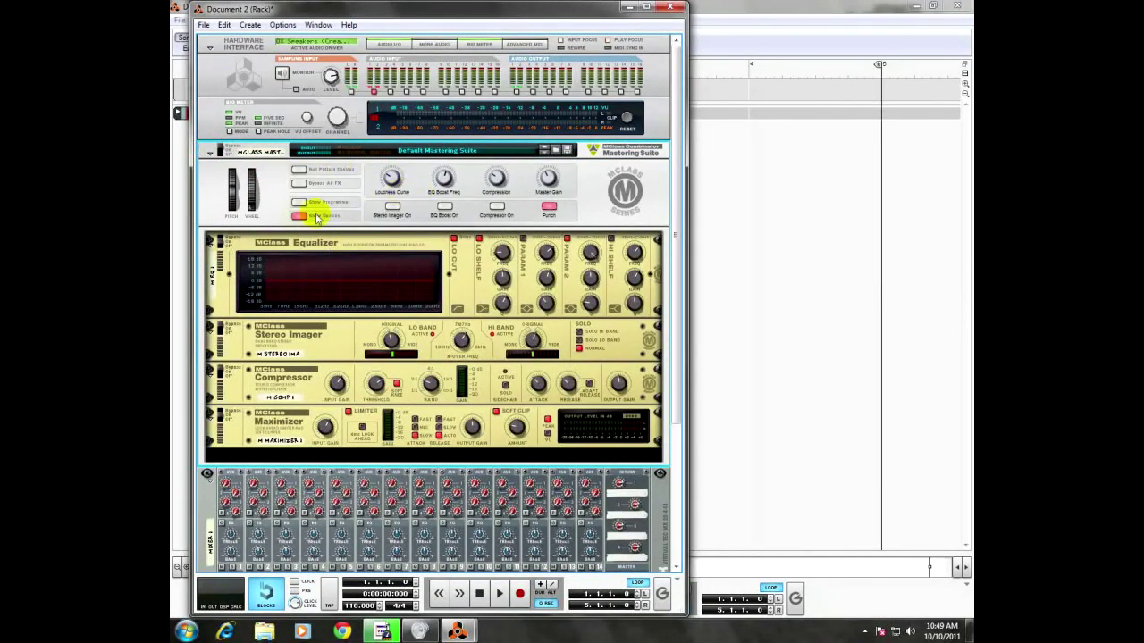
scroll(294, 295, "down", 1)
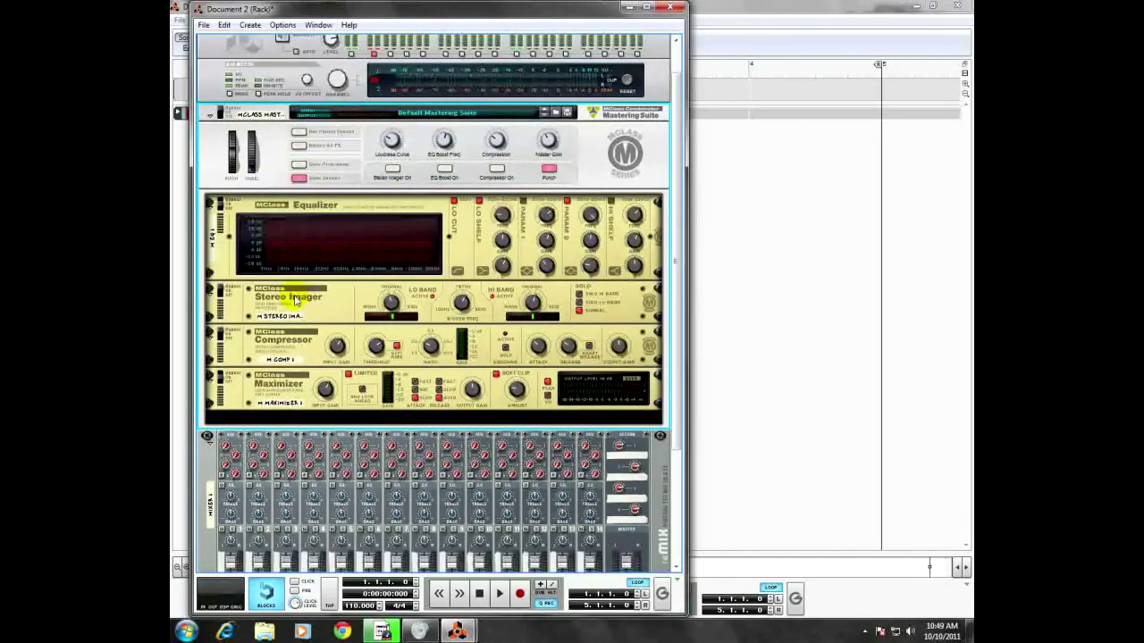
scroll(294, 299, "down", 3)
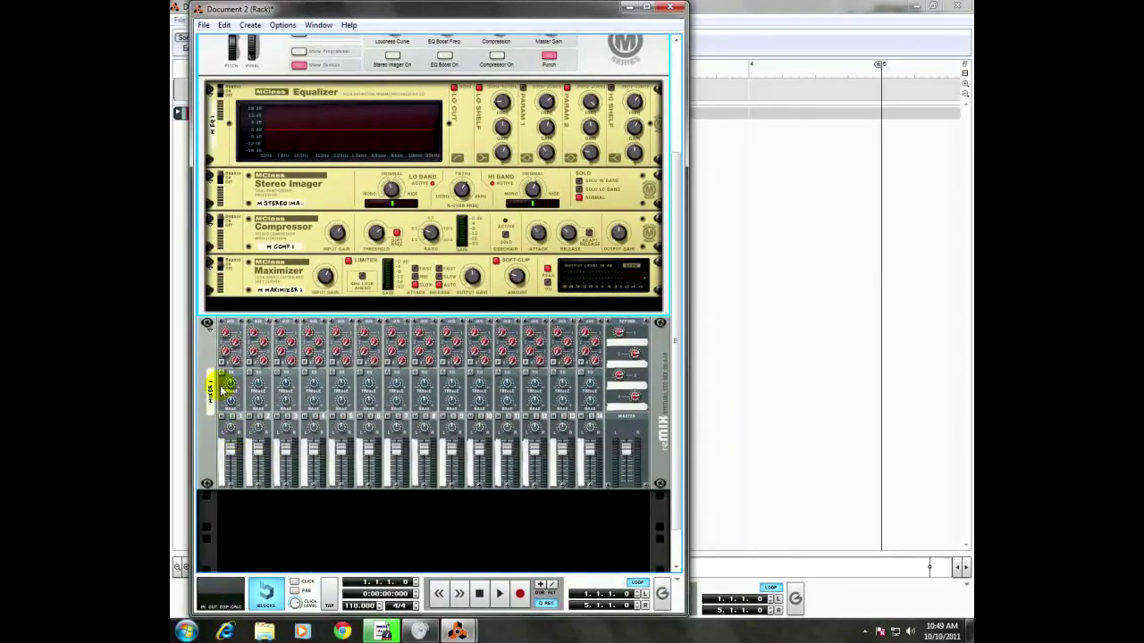
key("Tab")
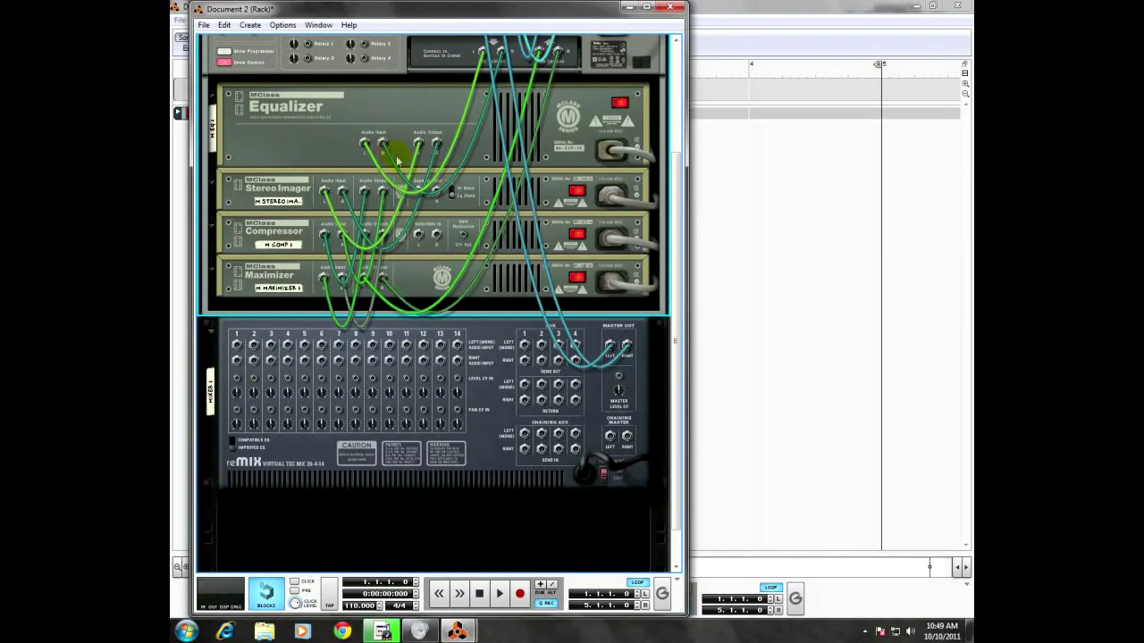
scroll(393, 156, "up", 2)
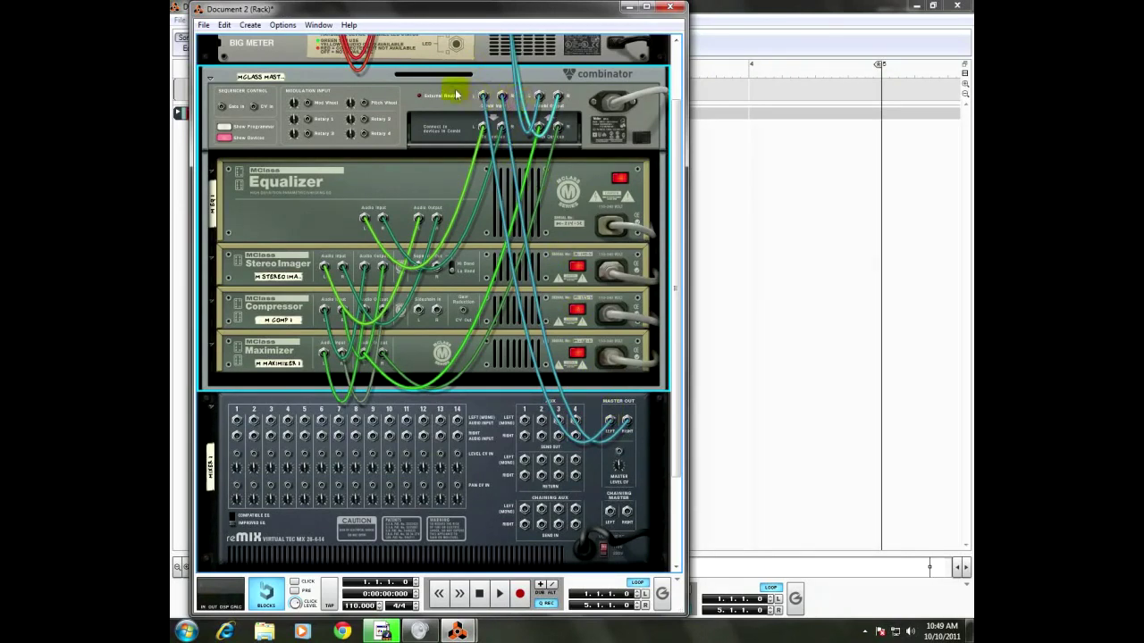
scroll(556, 120, "up", 1)
scroll(557, 120, "up", 1)
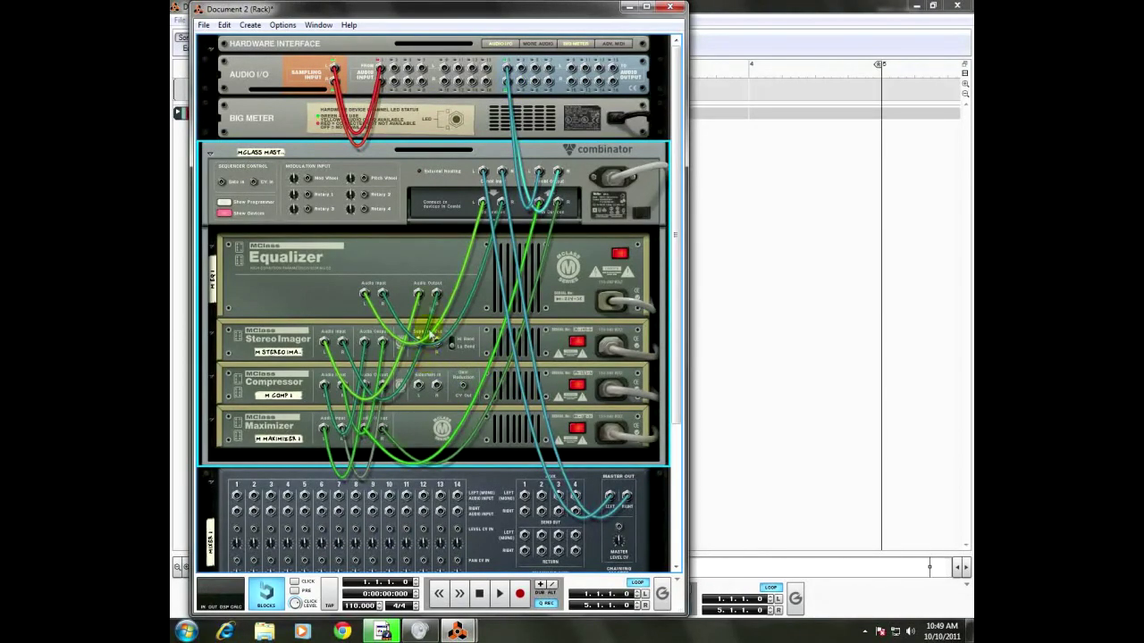
scroll(392, 393, "down", 3)
scroll(392, 393, "up", 3)
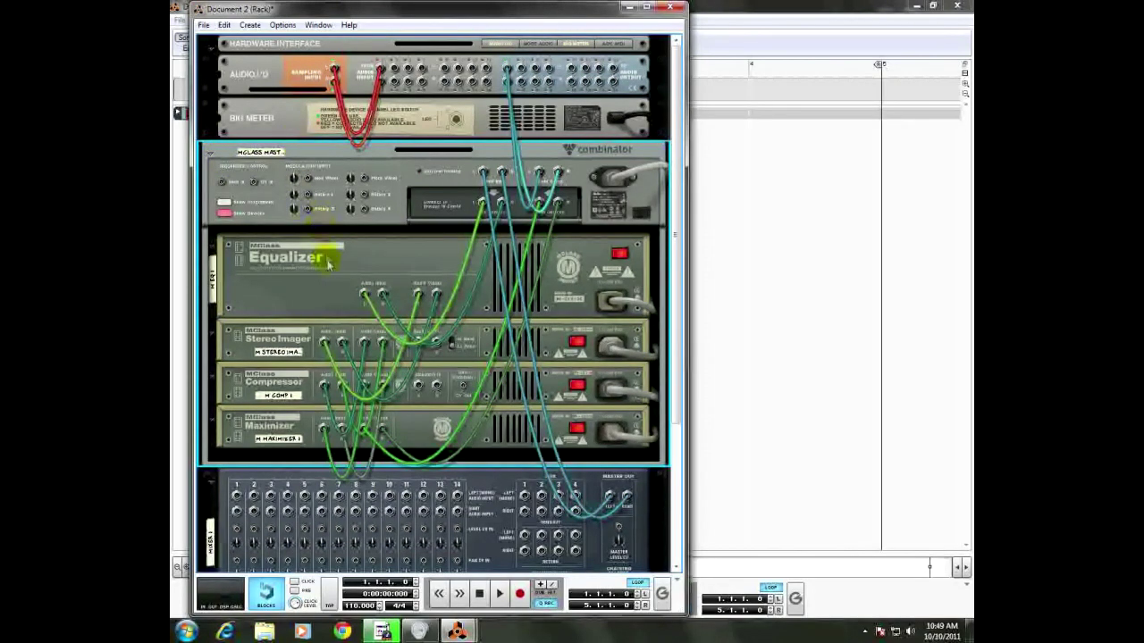
scroll(328, 266, "down", 3)
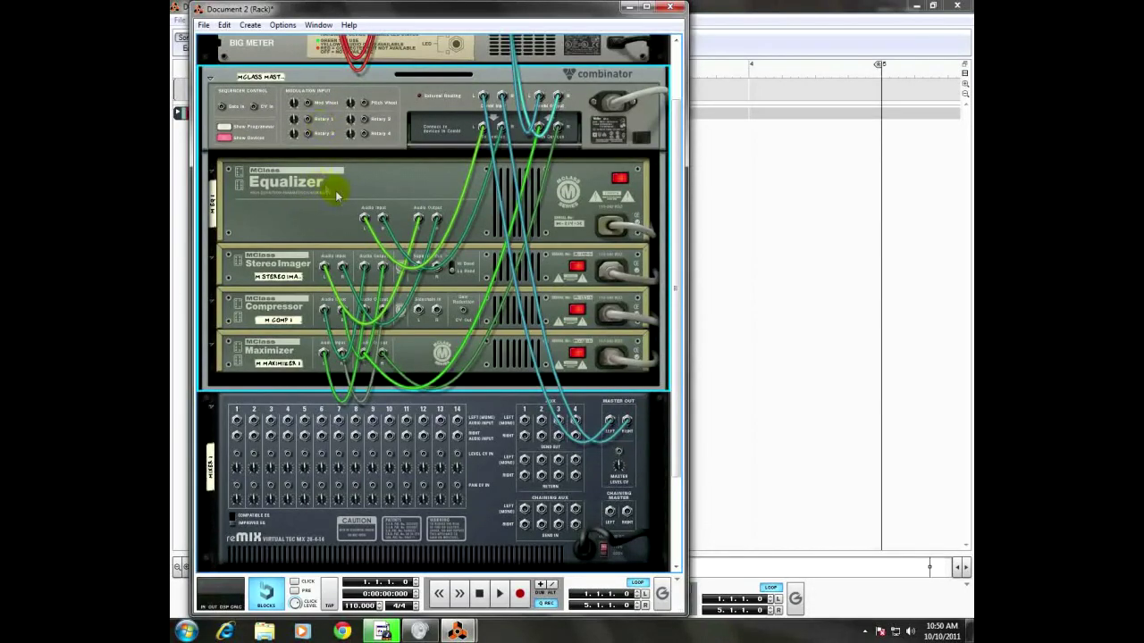
key("Tab")
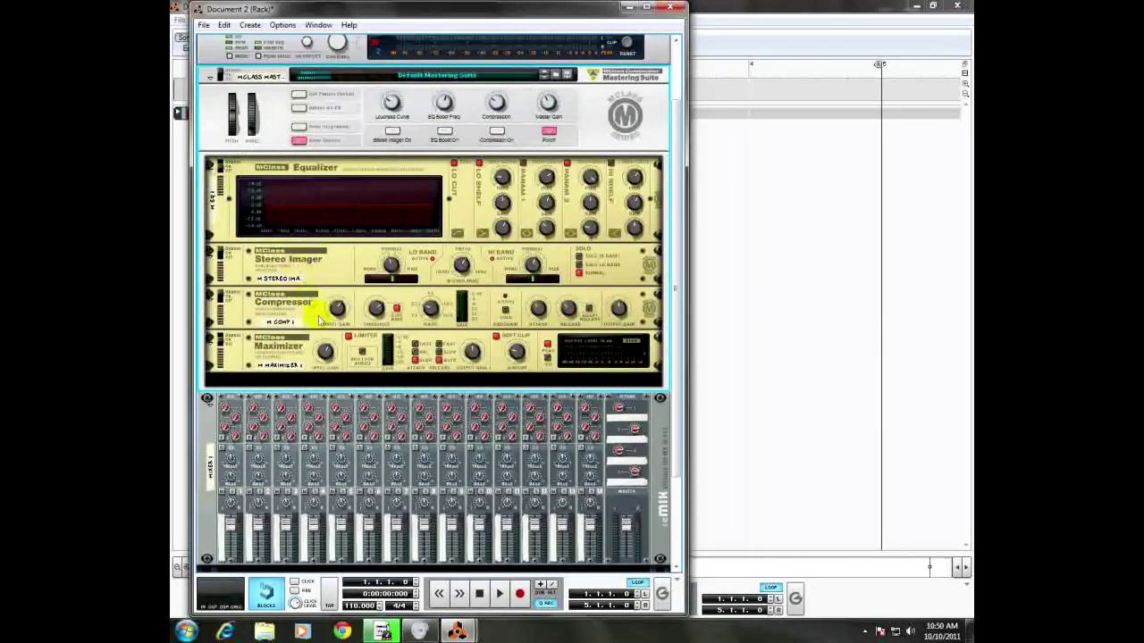
left_click(208, 78)
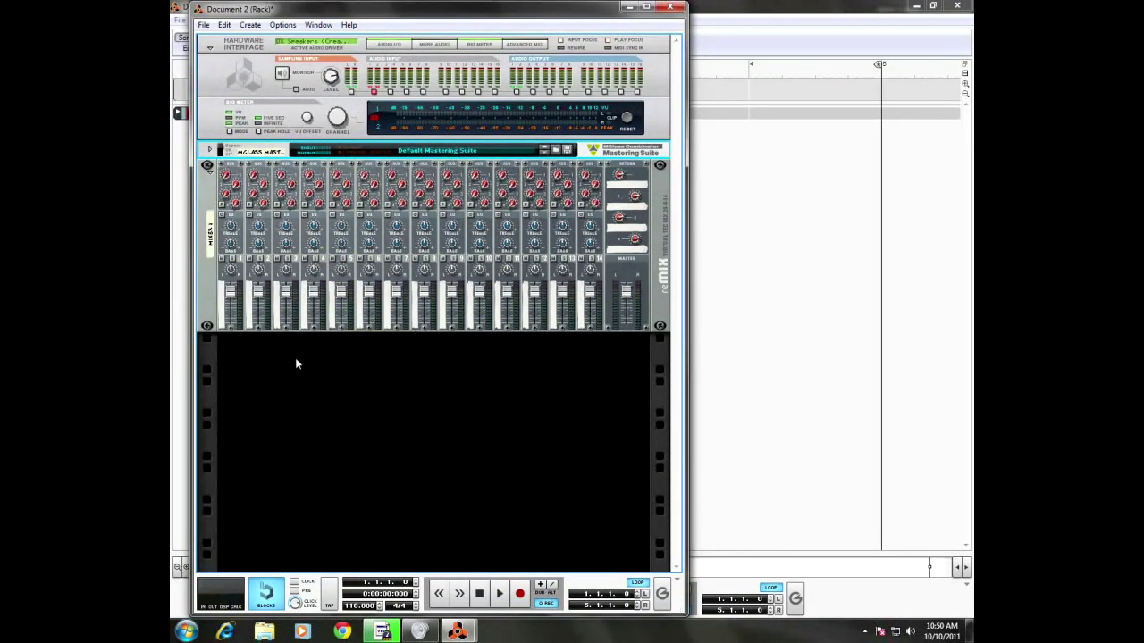
- Create a Combinator beneath the mixer and name it Beat
right_click(255, 354)
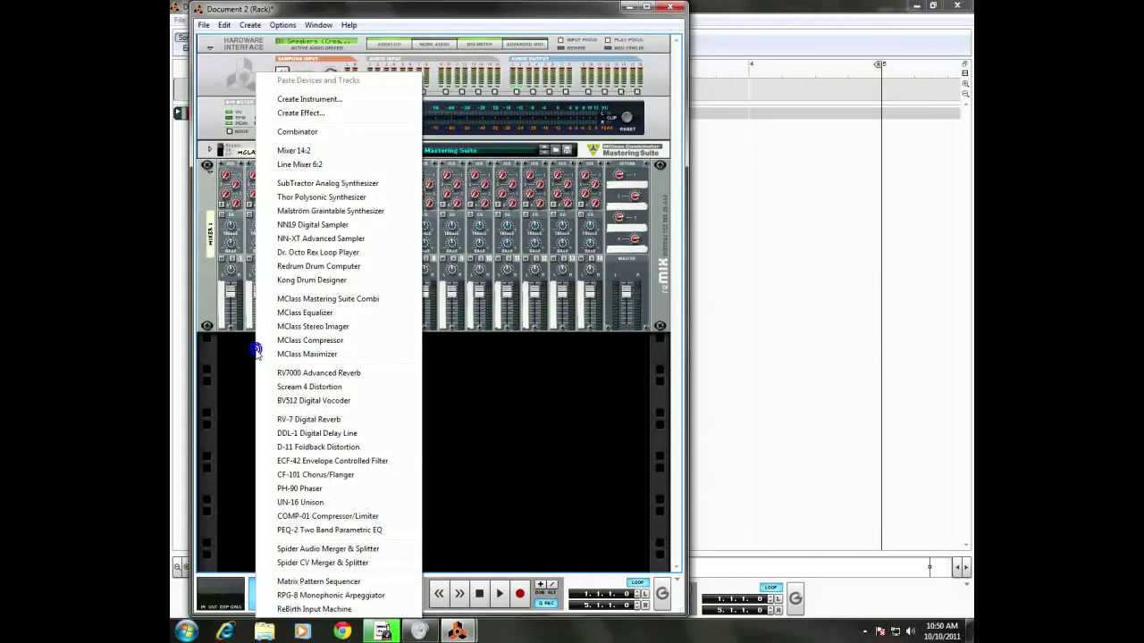
left_click(298, 132)
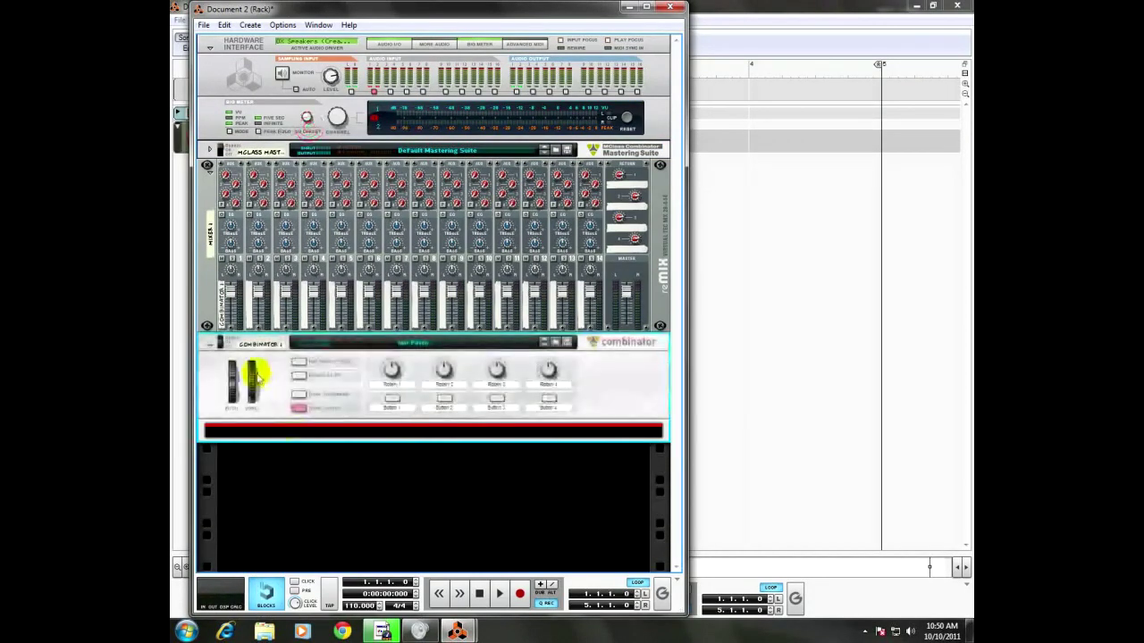
double_click(258, 343)
type("Beat")
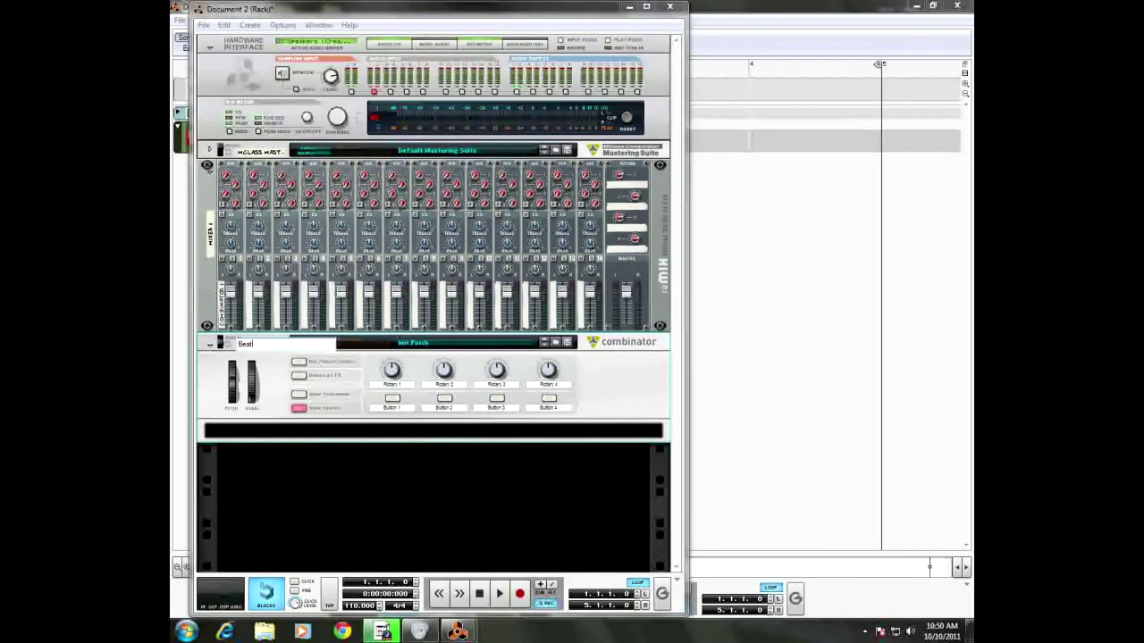
key("Return")
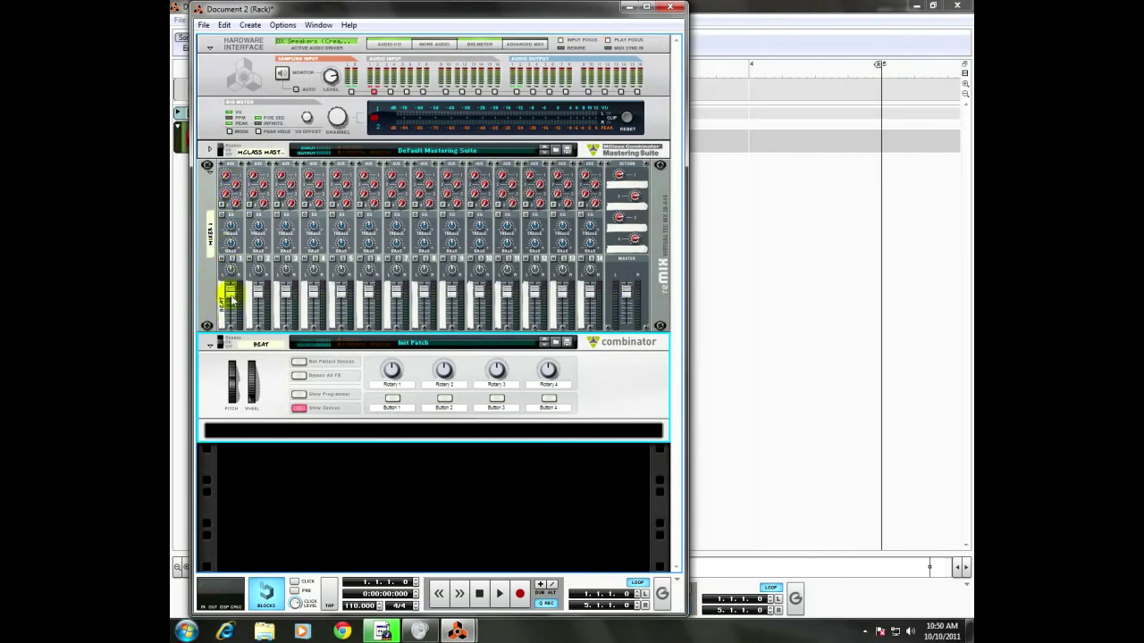
- Add a Redrum Drum Computer inside the Beat Combinator
left_click(298, 434)
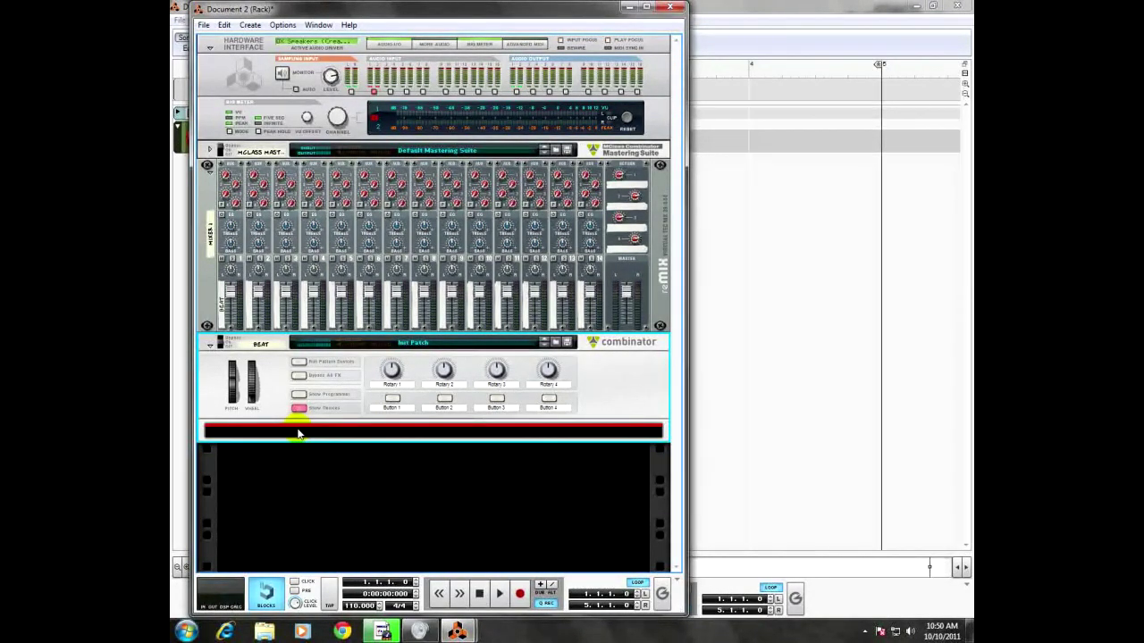
right_click(299, 433)
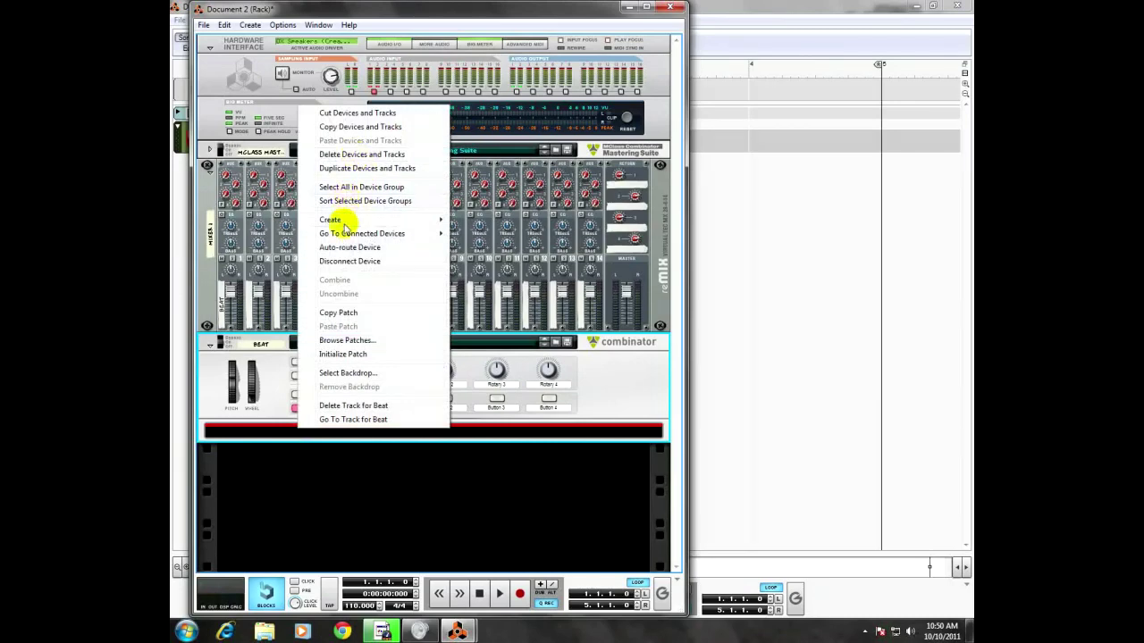
mouse_move(344, 223)
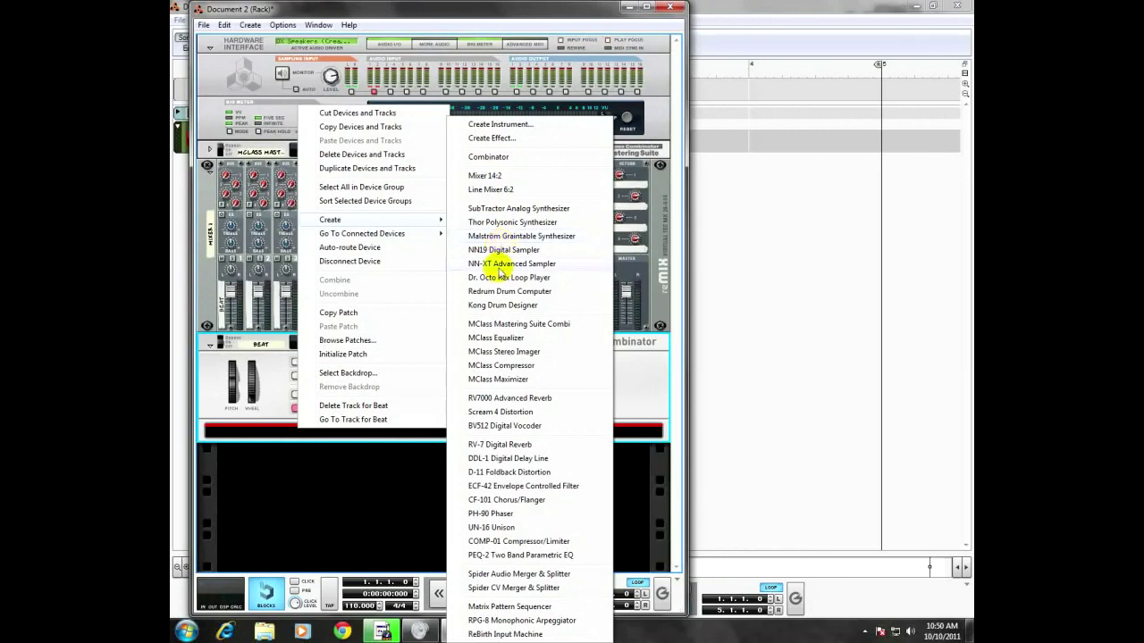
left_click(497, 292)
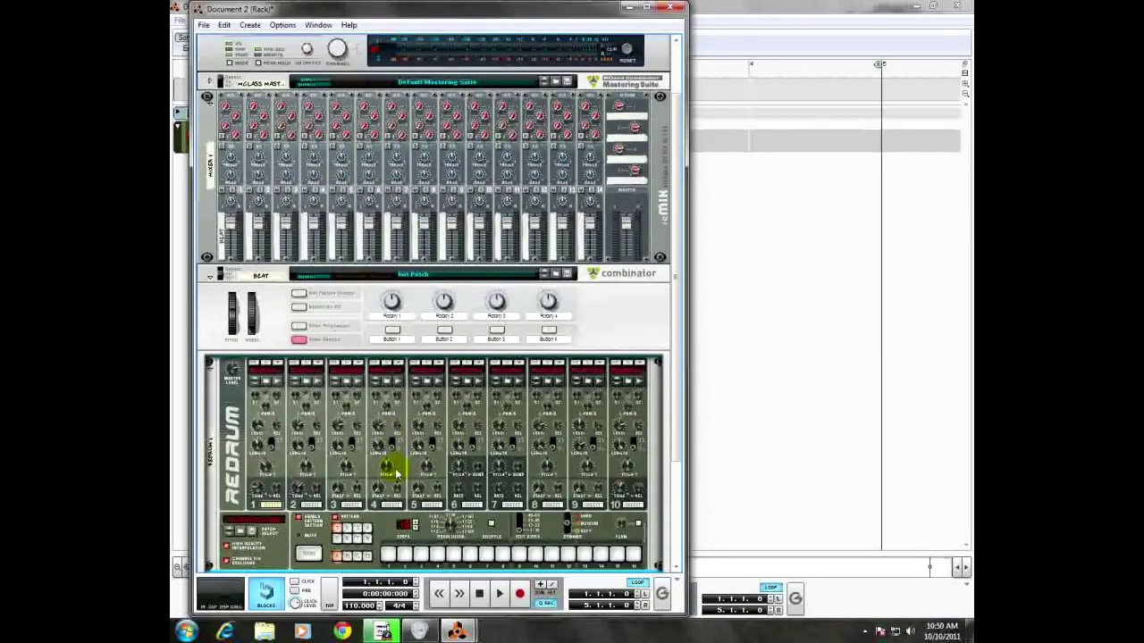
scroll(303, 491, "down", 2)
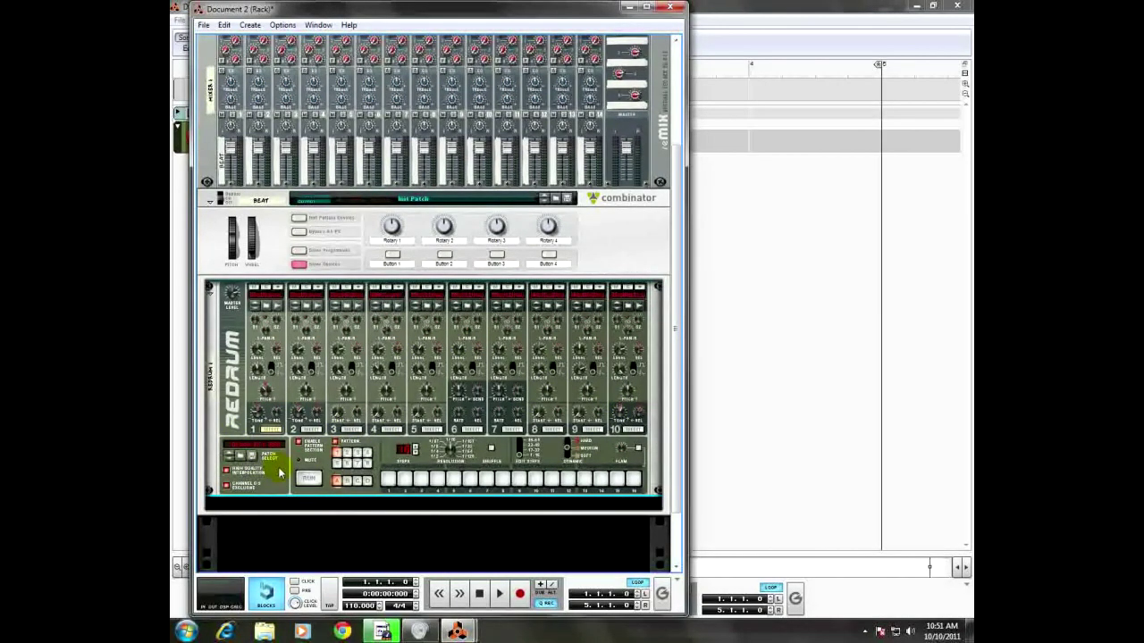
- Initialize the Redrum's patch and load Hip Hop Kit 07 from the Hip Hop Kits folder
left_click(246, 456)
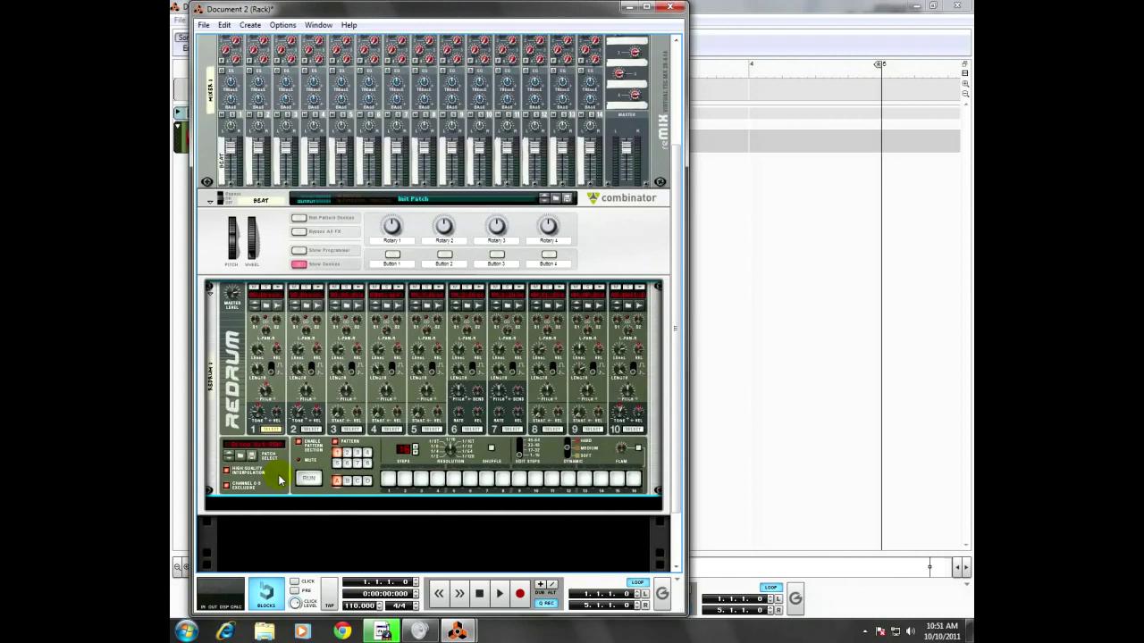
right_click(278, 474)
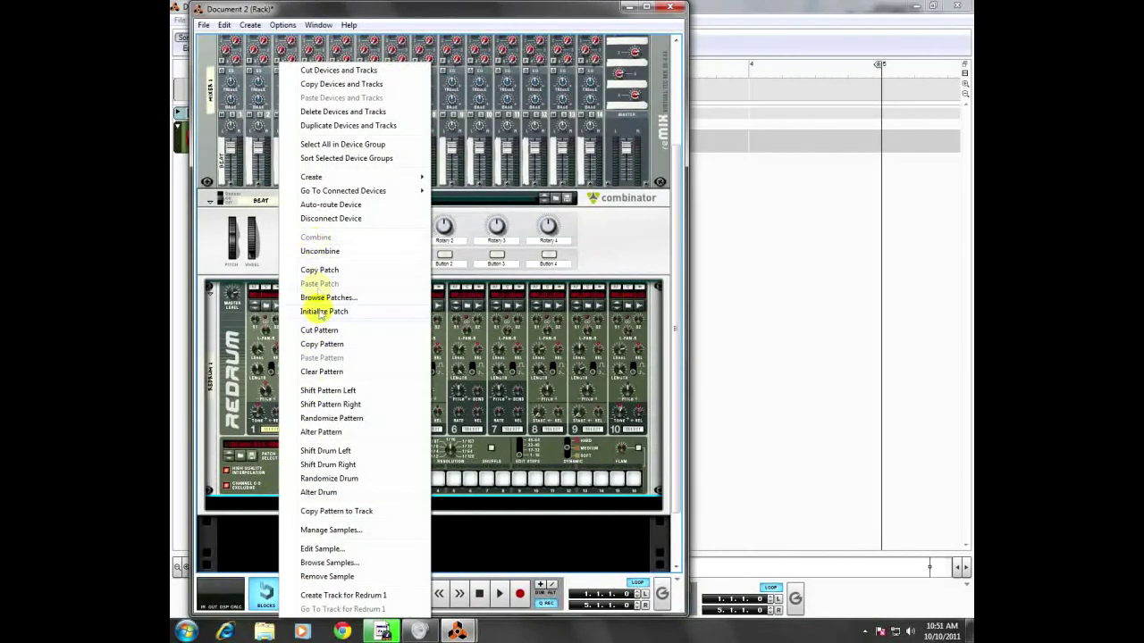
left_click(319, 312)
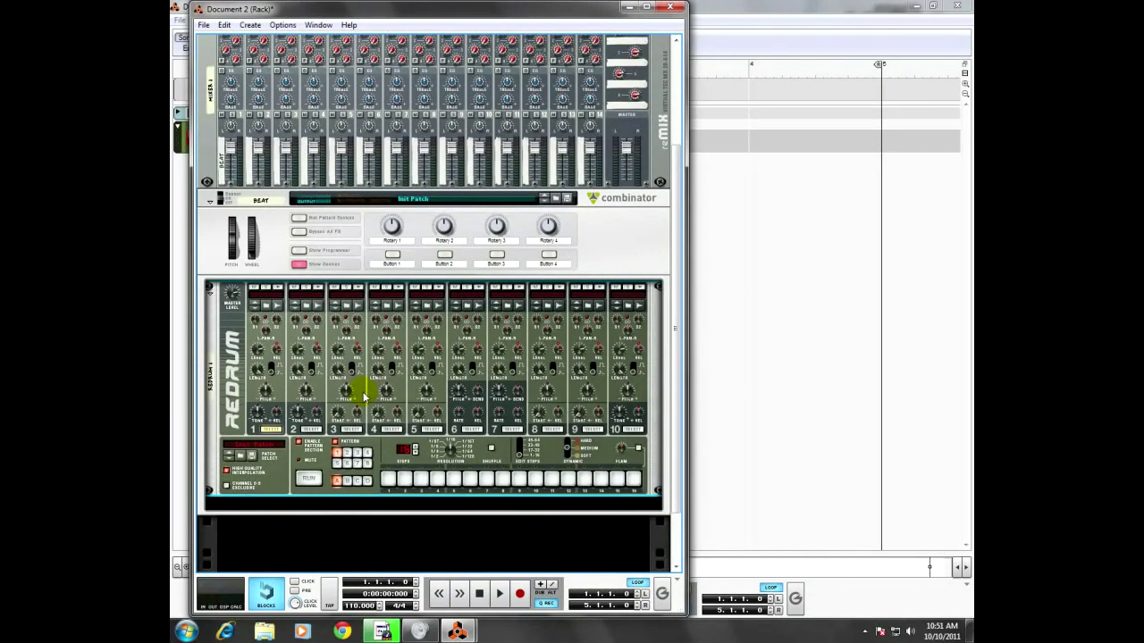
left_click(241, 462)
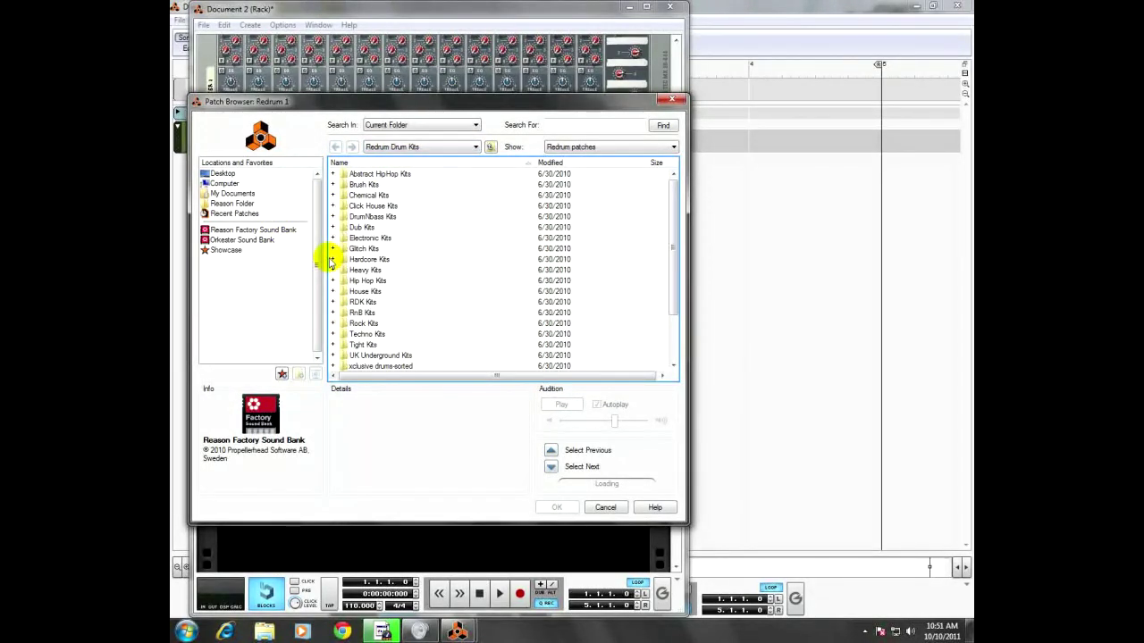
double_click(375, 281)
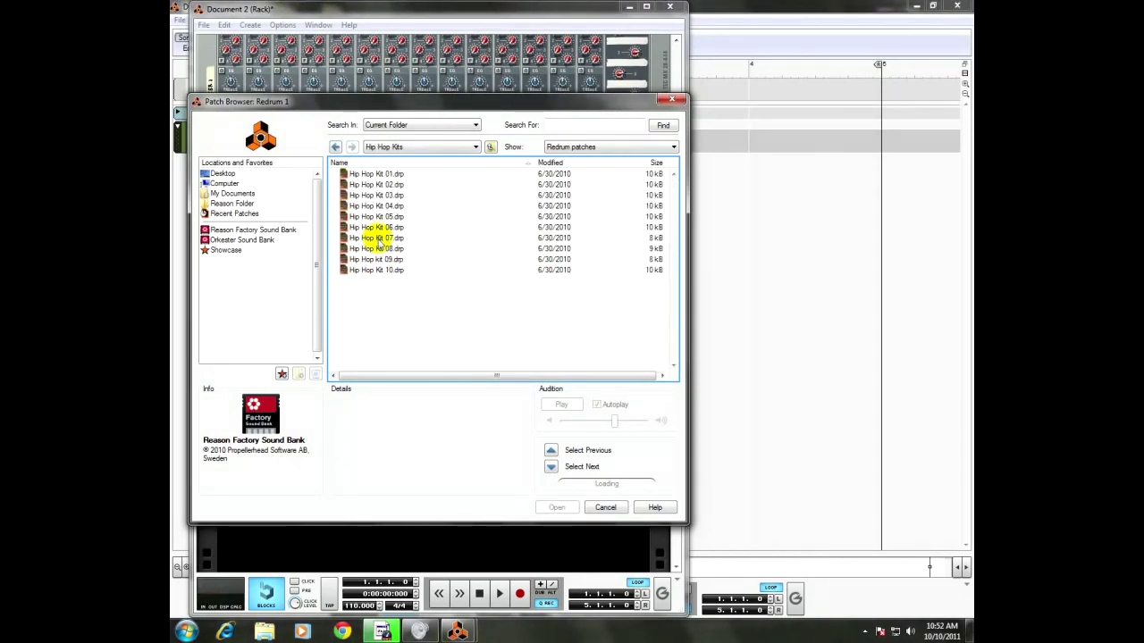
double_click(378, 240)
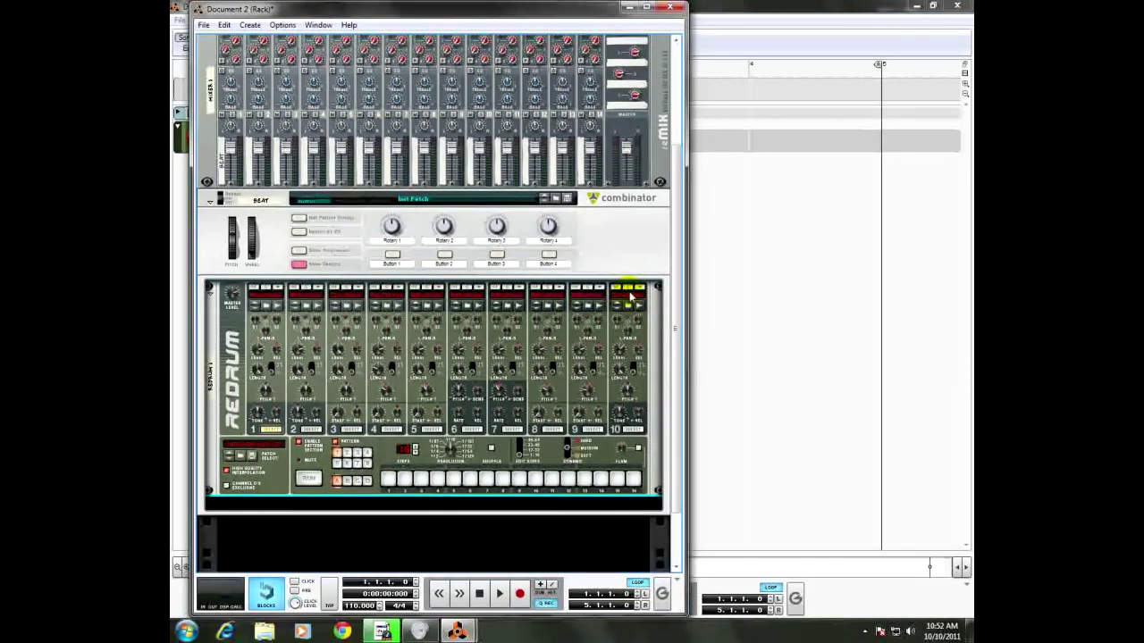
- Audition the loaded kit's sounds by triggering individual drums, including drums 3, 5, 6, 7 and 10
left_click(361, 290)
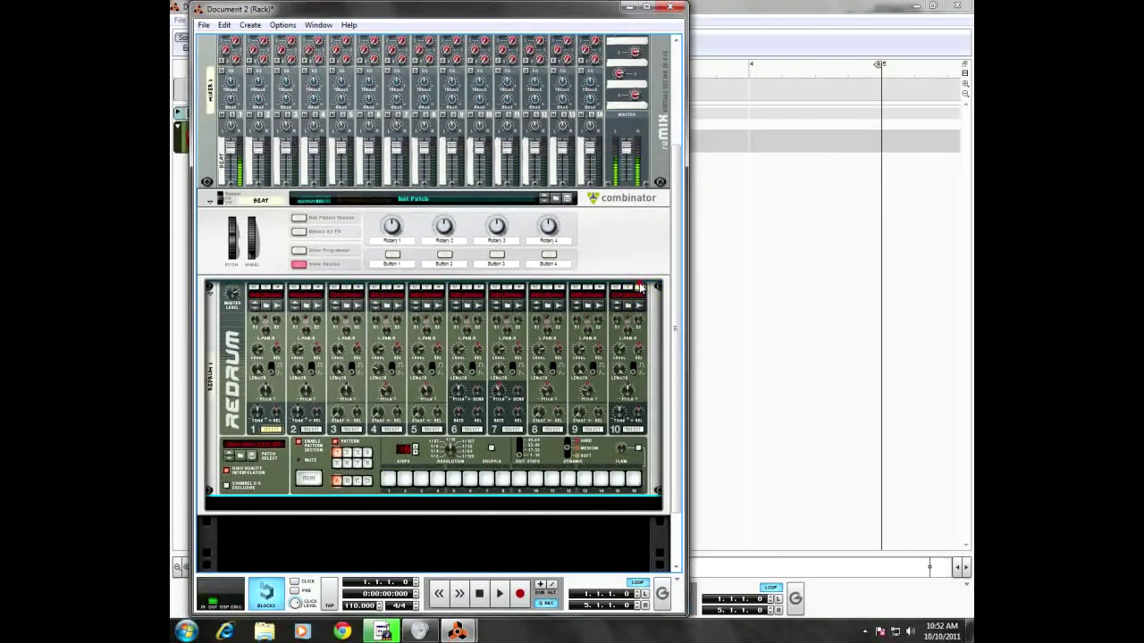
left_click(359, 288)
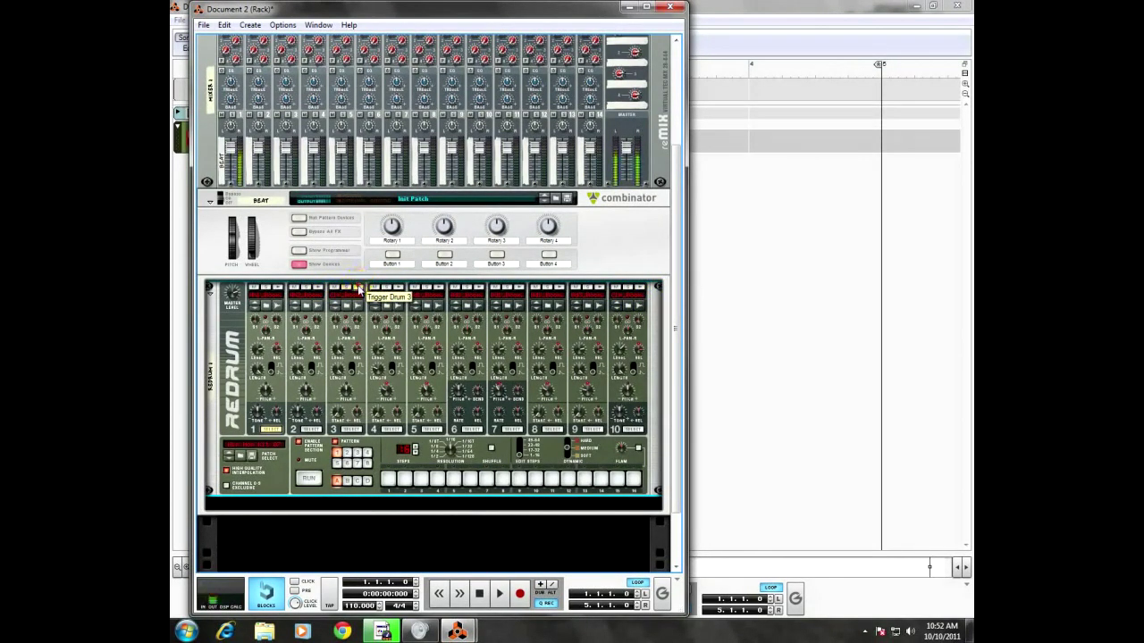
left_click(359, 288)
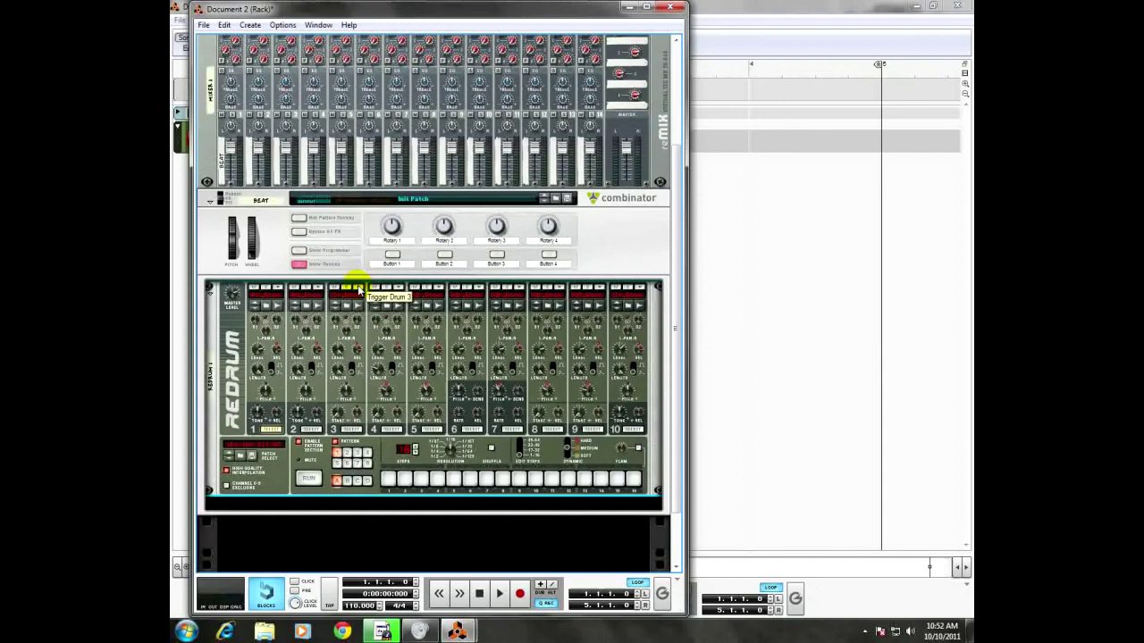
left_click(359, 288)
left_click(359, 287)
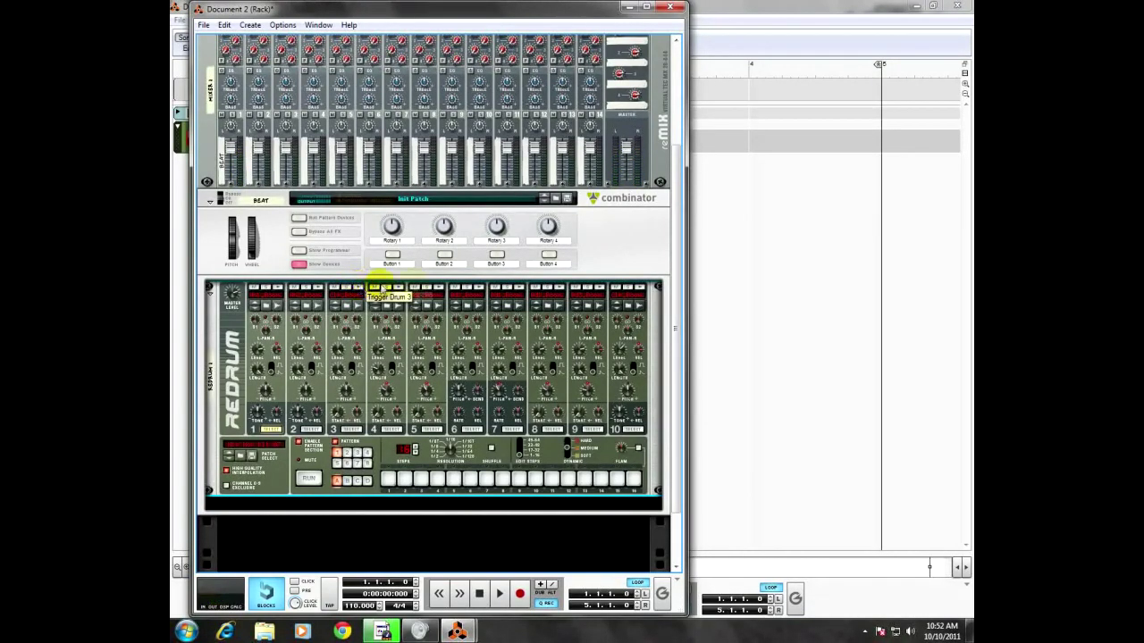
left_click(437, 287)
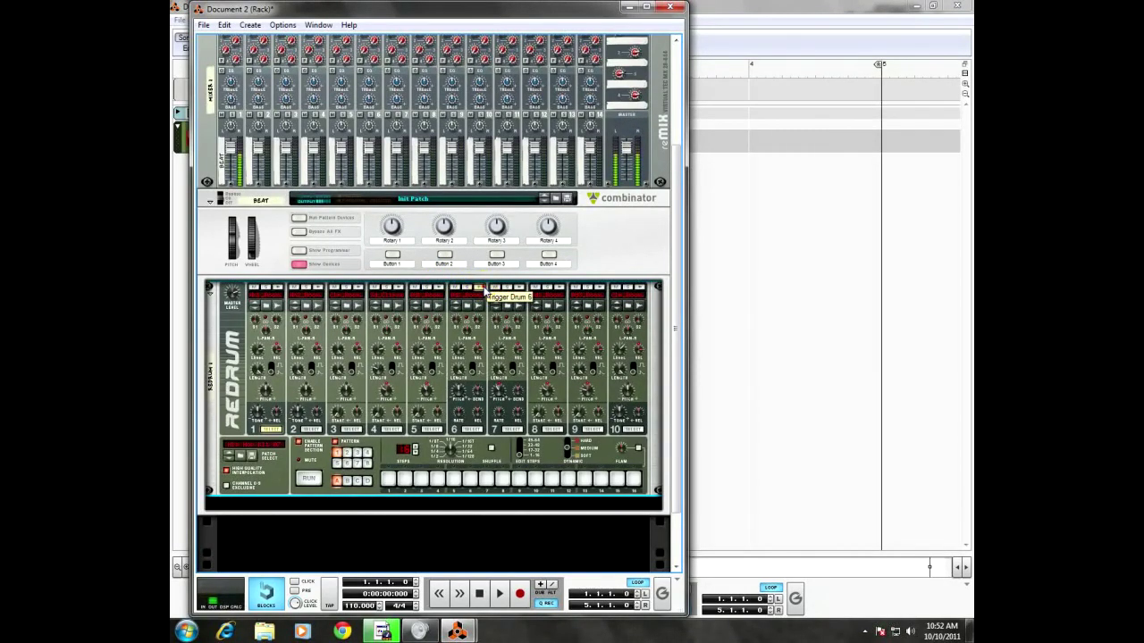
left_click(475, 286)
left_click(518, 287)
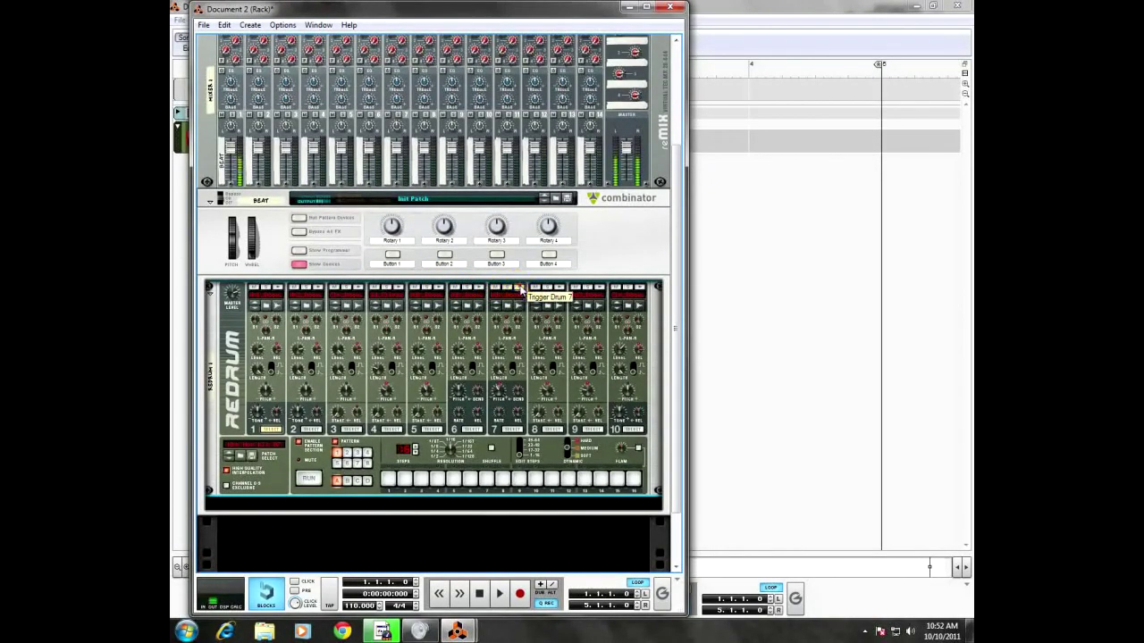
left_click(520, 287)
- Compare the sounds of drum 3 and drum 5 by triggering them alternately
left_click(415, 290)
left_click(438, 288)
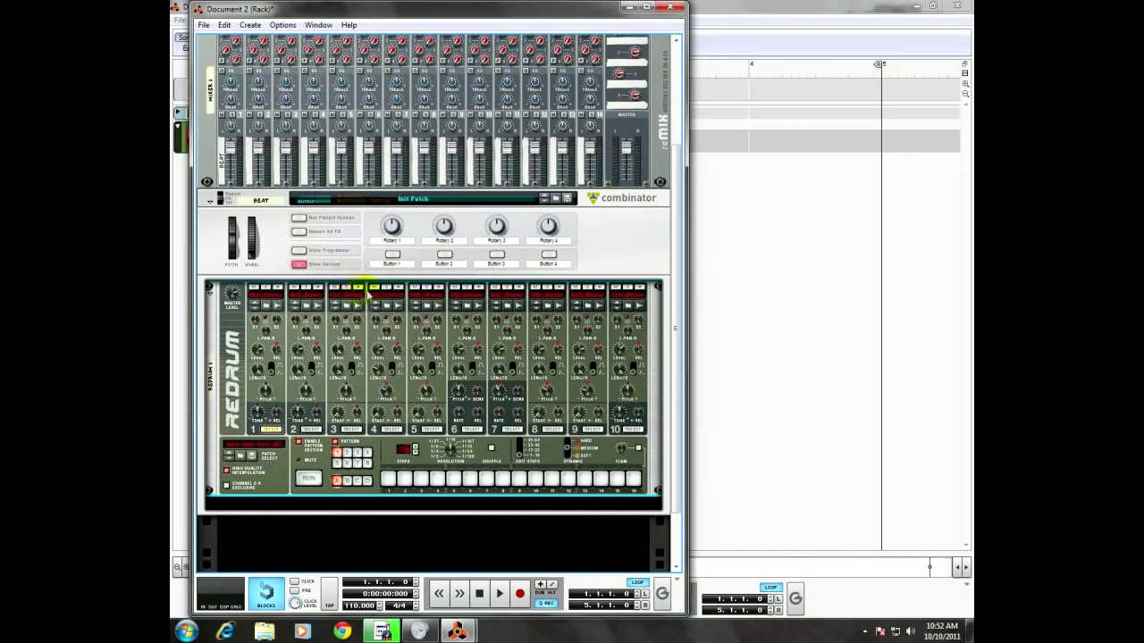
left_click(360, 287)
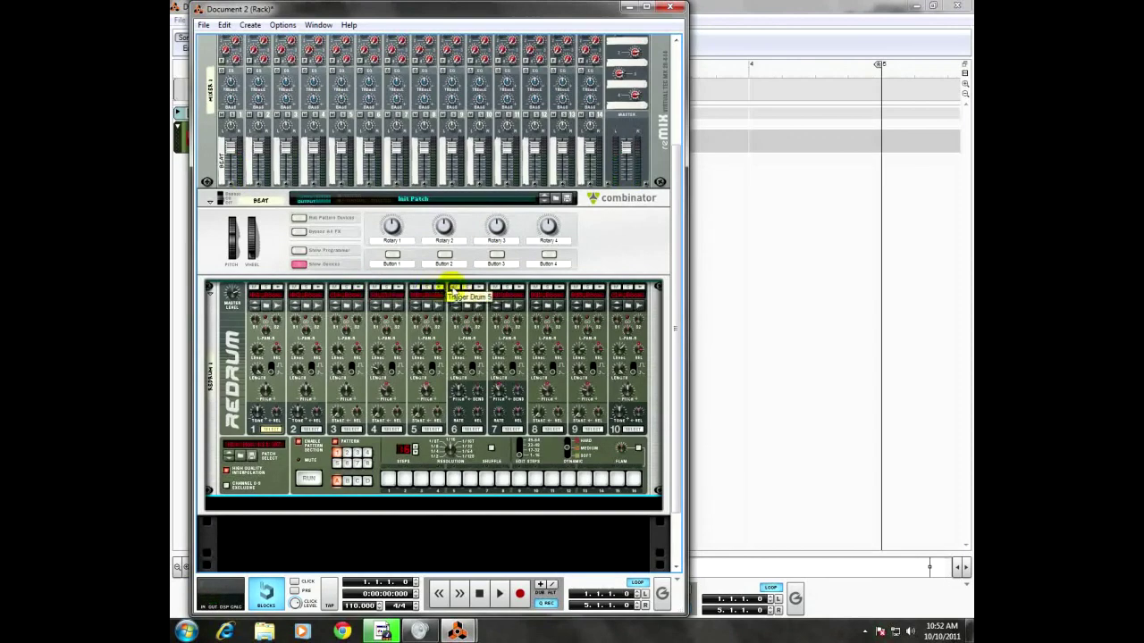
left_click(363, 288)
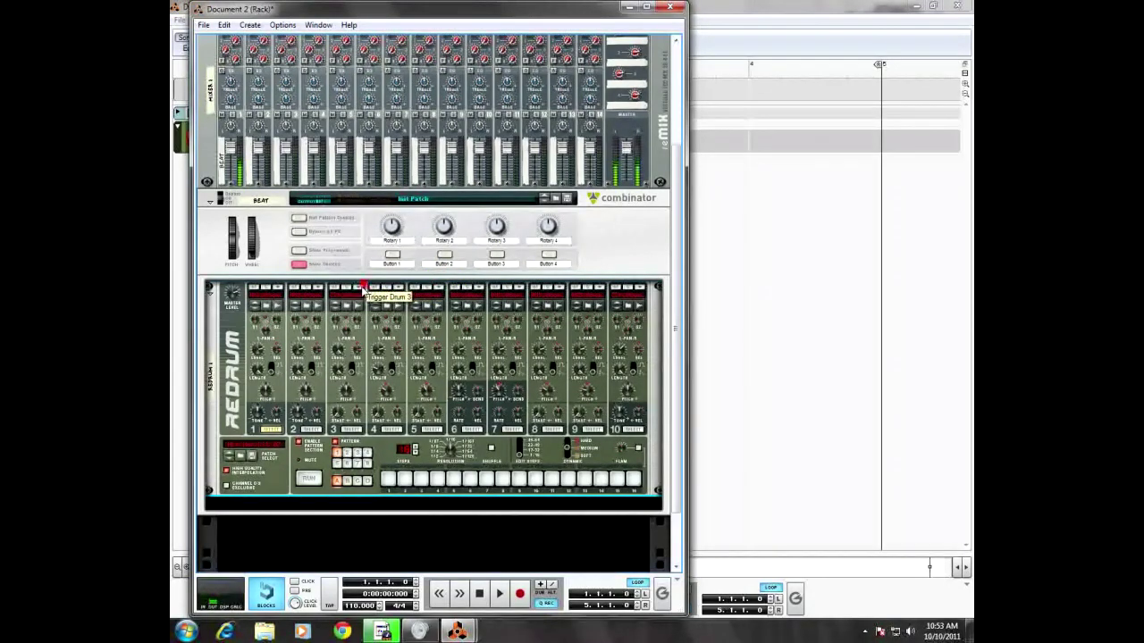
left_click(436, 288)
left_click(363, 288)
left_click(438, 286)
left_click(434, 288)
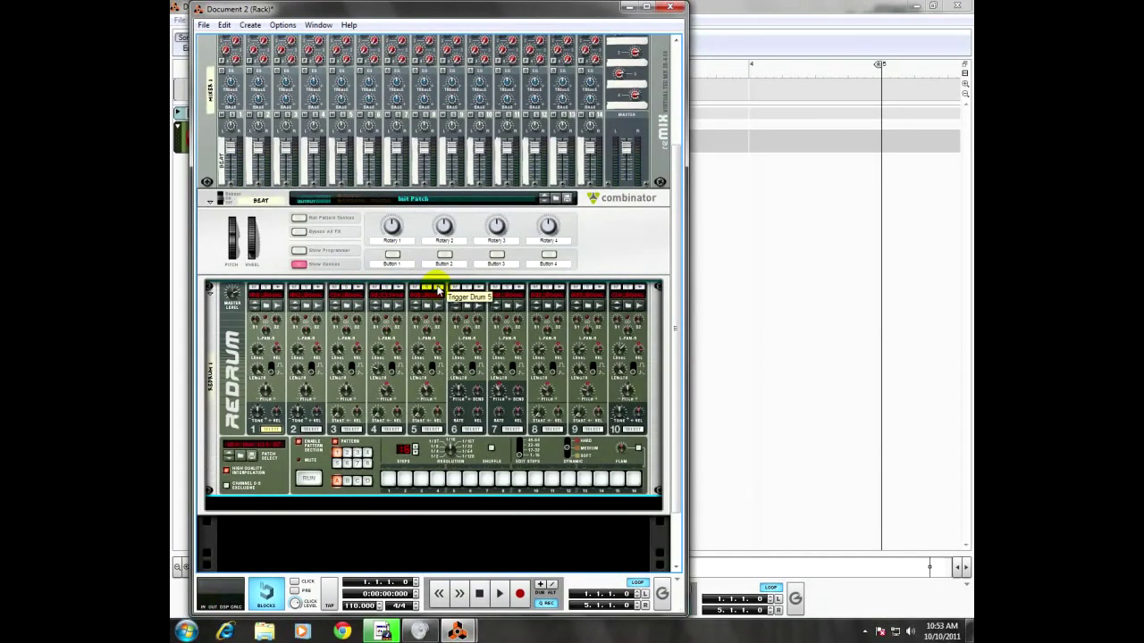
left_click(438, 288)
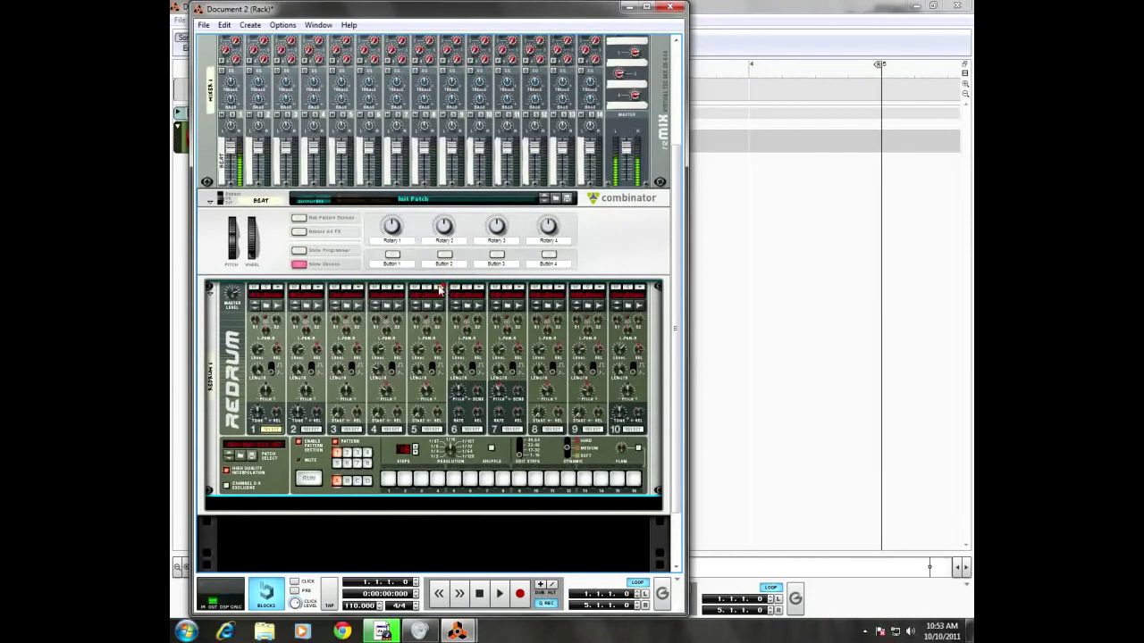
left_click(359, 289)
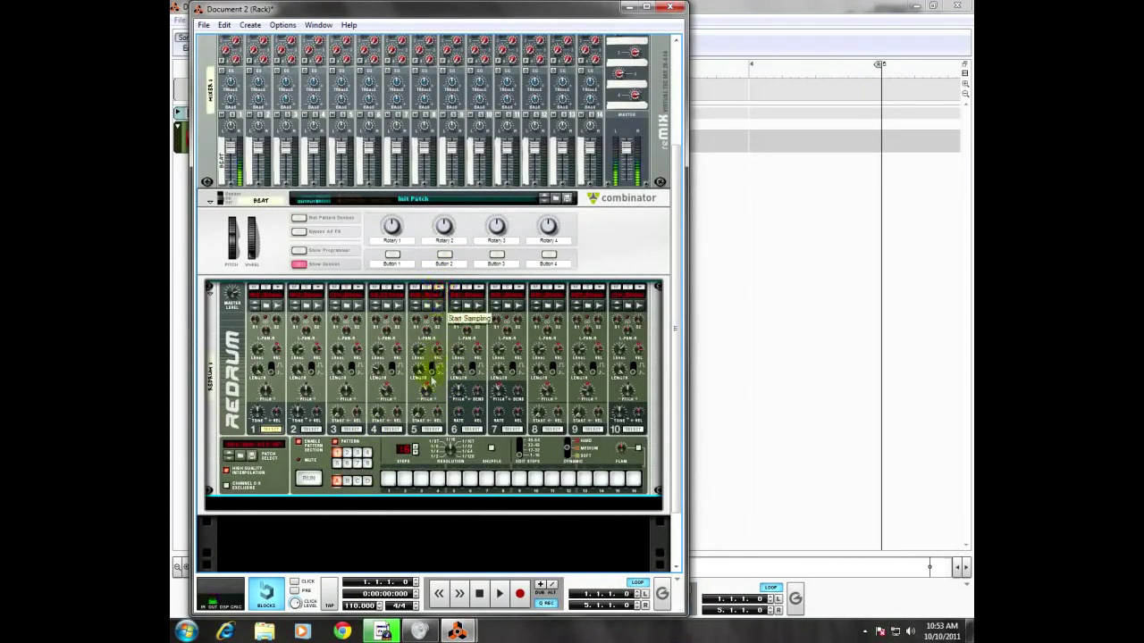
- Select drum 5 and program hits on steps 1, 4 and 11 of its pattern
left_click(430, 430)
left_click(389, 481)
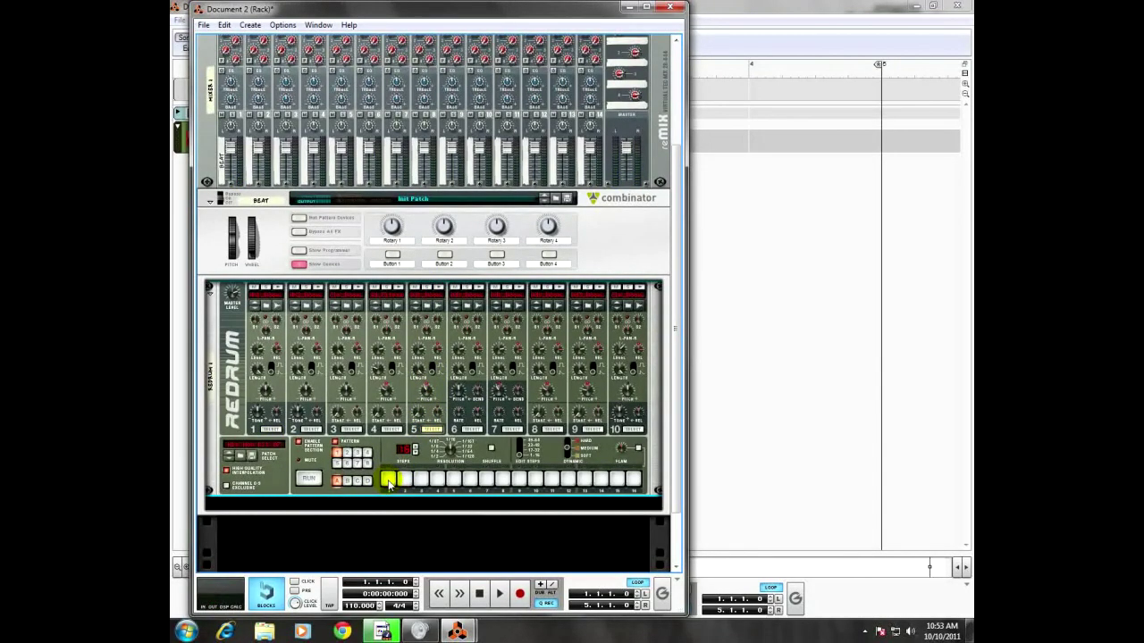
left_click(437, 480)
left_click(518, 479)
left_click(552, 479)
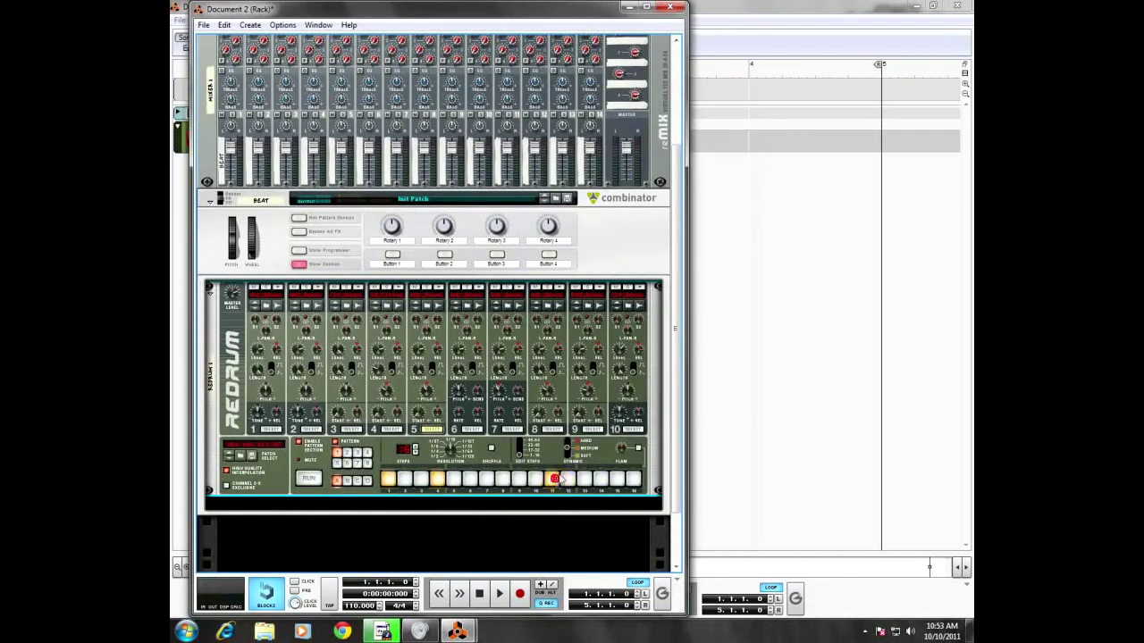
- Run the Redrum pattern to hear the programmed drum 5 hits, then stop it
left_click(309, 479)
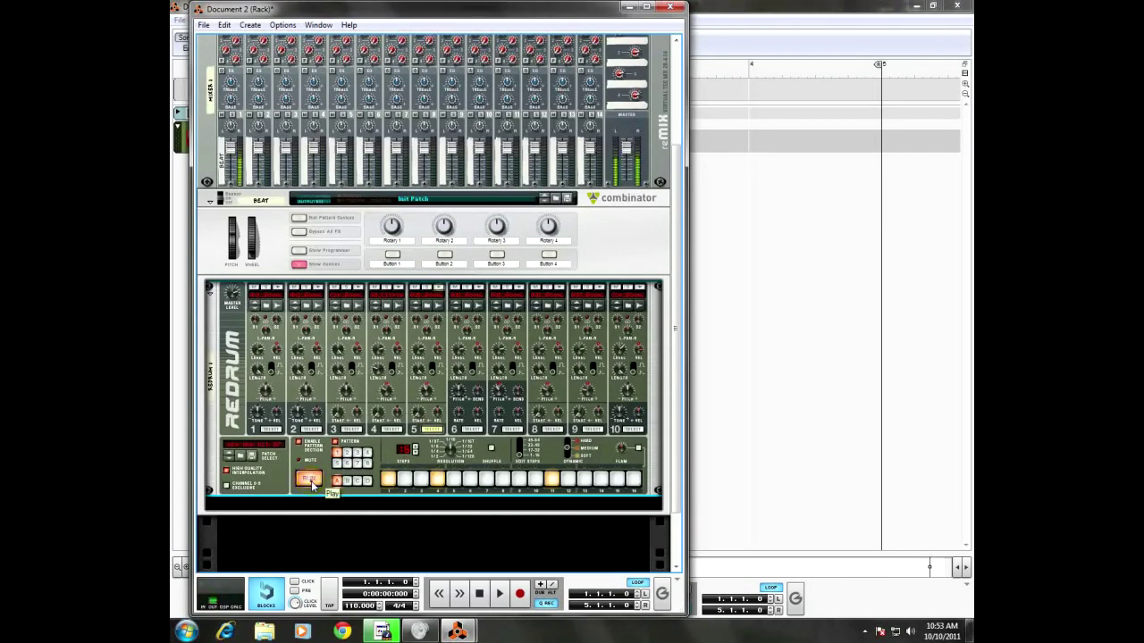
left_click(310, 481)
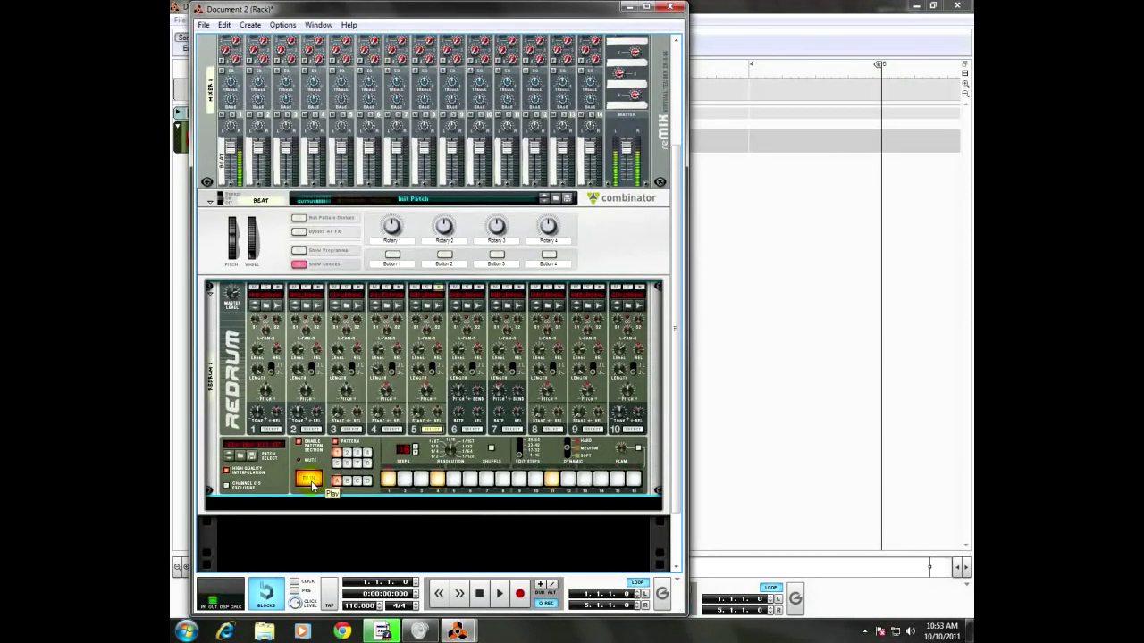
left_click(311, 480)
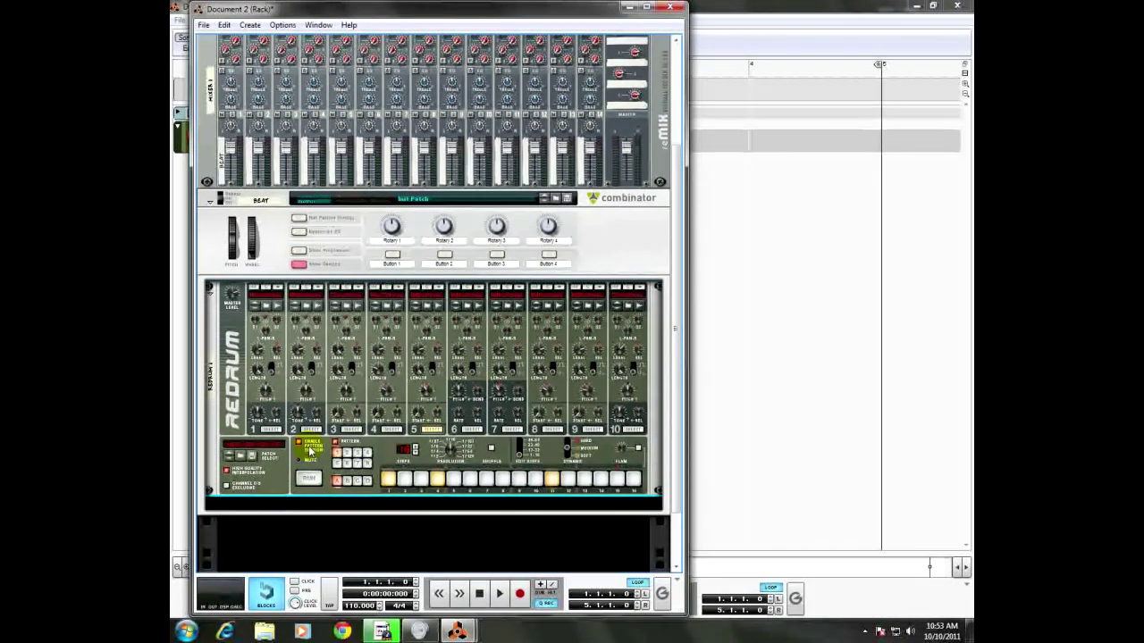
- Disable the Redrum's pattern section playback and copy the drum 5 pattern to the sequencer track
left_click(309, 445)
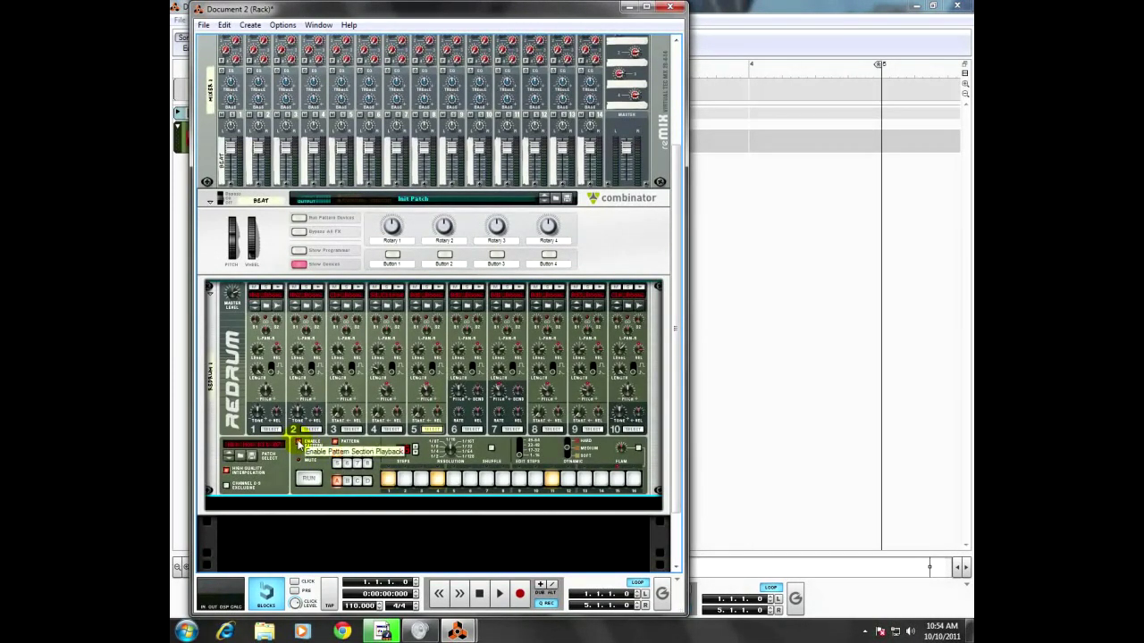
left_click(299, 442)
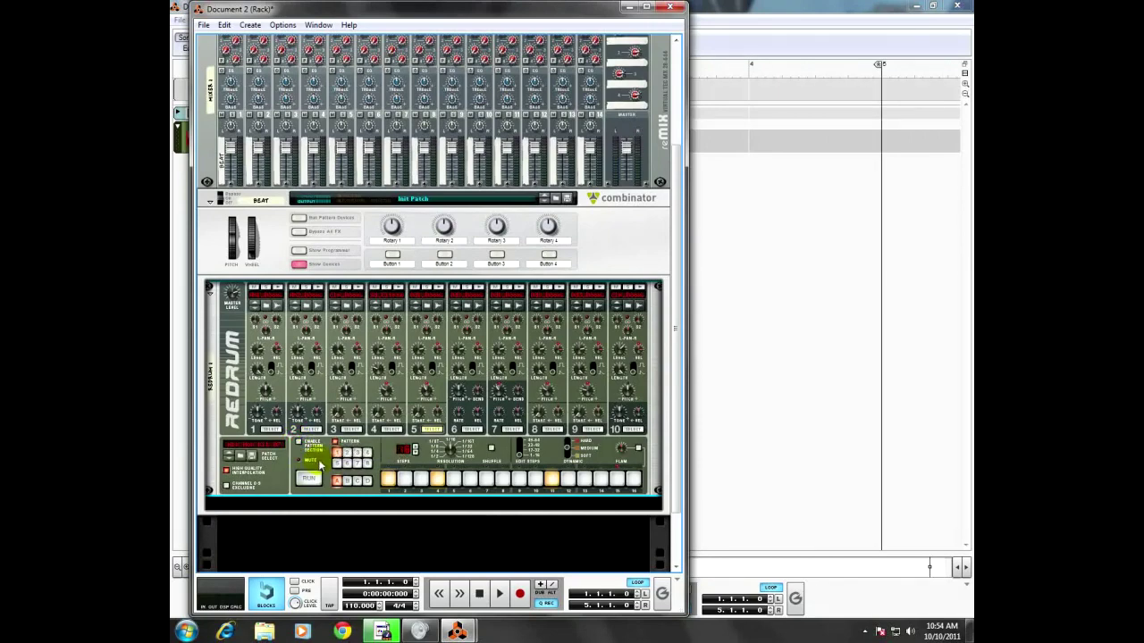
right_click(317, 460)
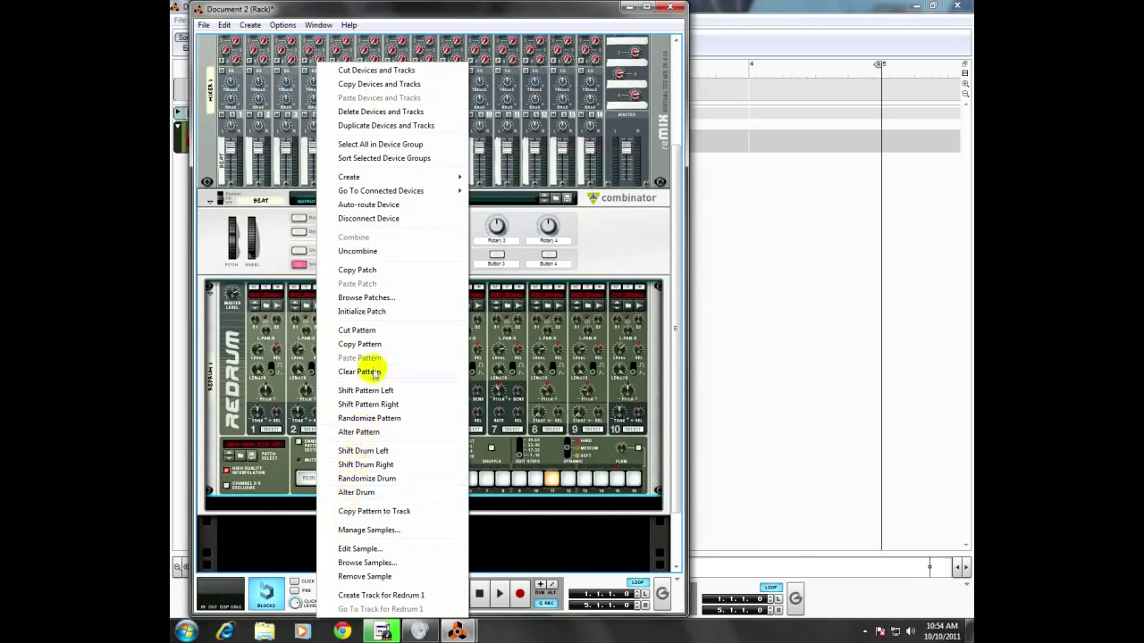
left_click(372, 513)
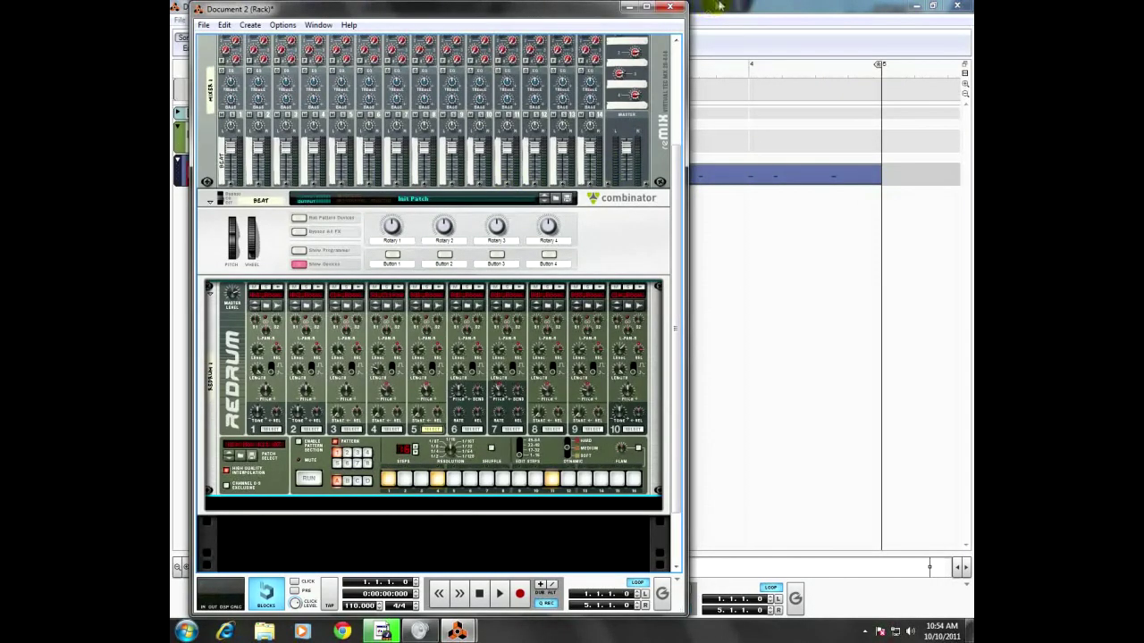
- Switch to the sequencer and add a new note lane to the Redrum 1 track
key("alt+Tab")
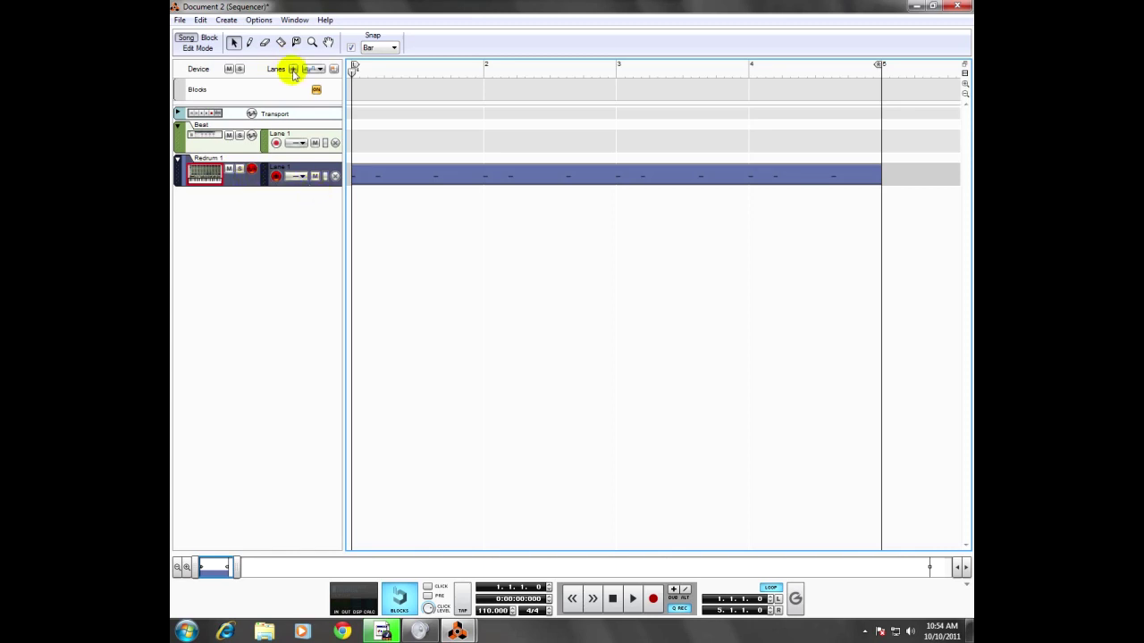
right_click(256, 177)
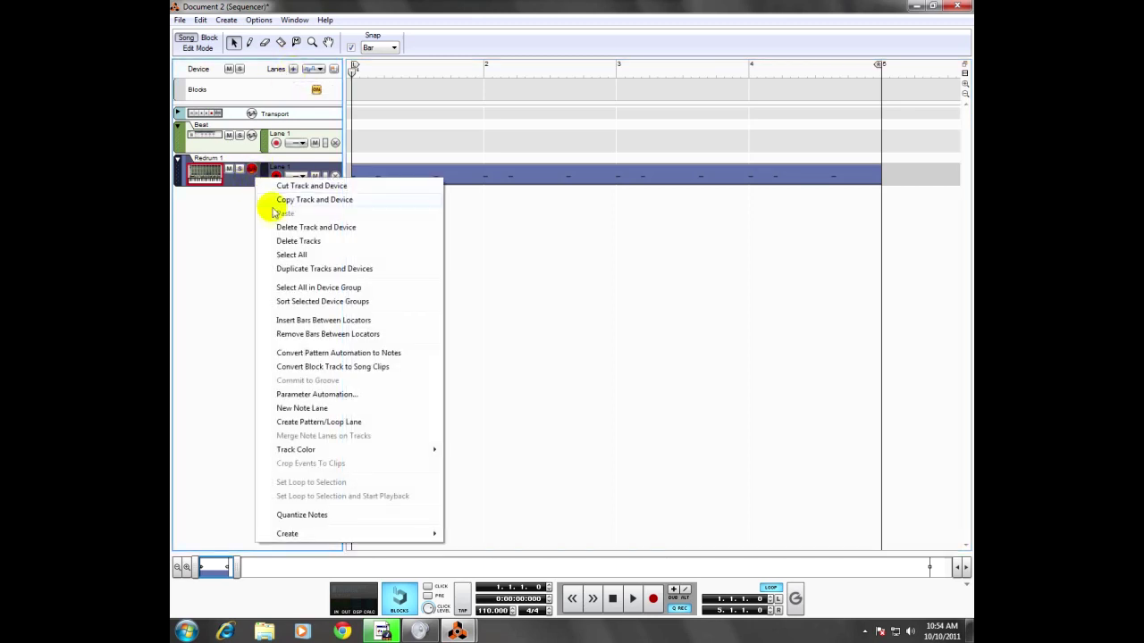
left_click(289, 409)
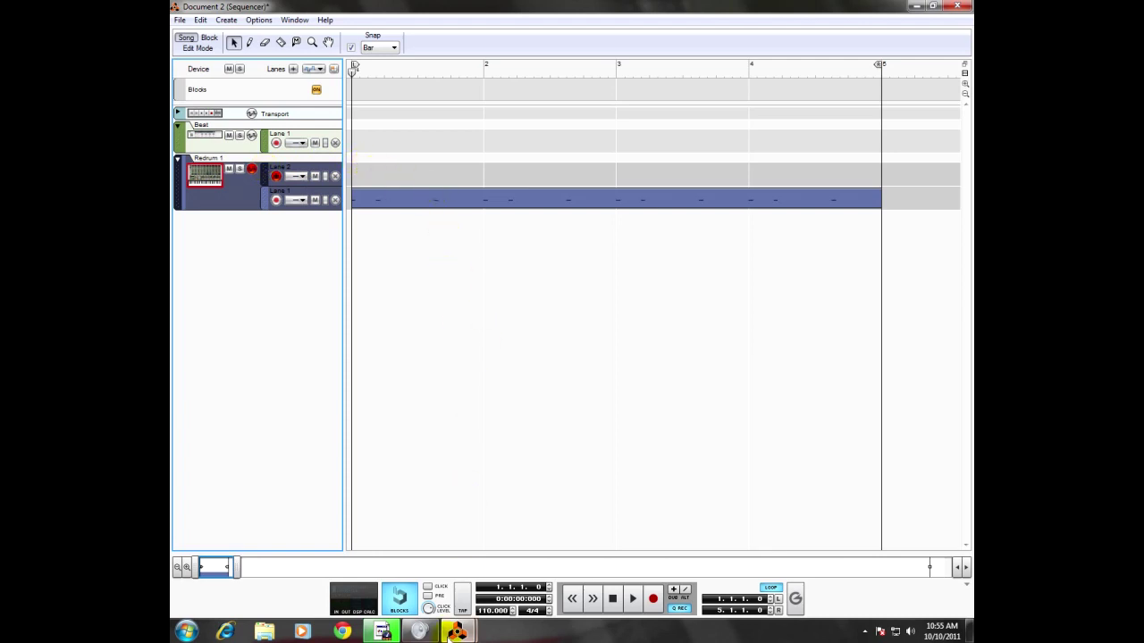
- Return to the rack and clear the drum 5 hits from the Redrum pattern
mouse_move(459, 633)
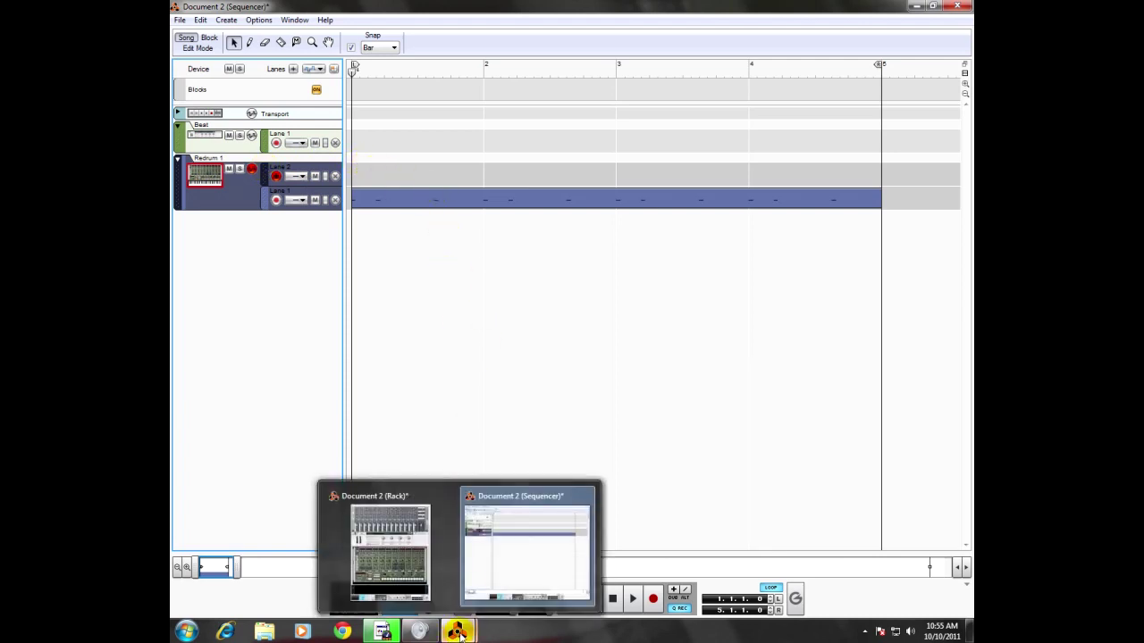
left_click(402, 497)
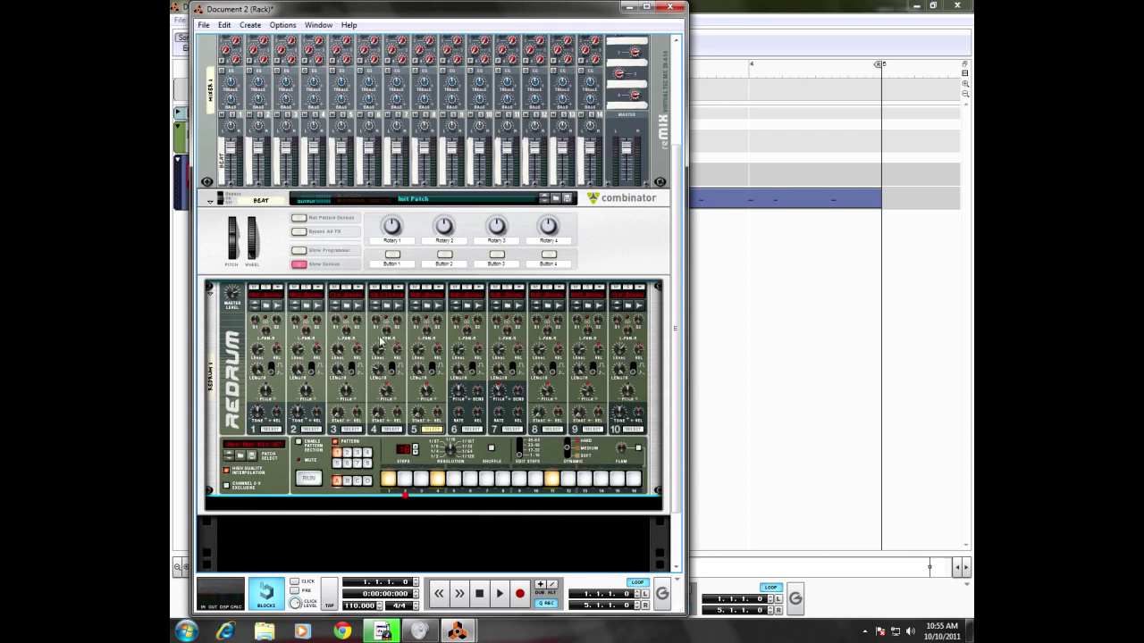
left_click(462, 428)
left_click(355, 306)
left_click(386, 430)
left_click(358, 430)
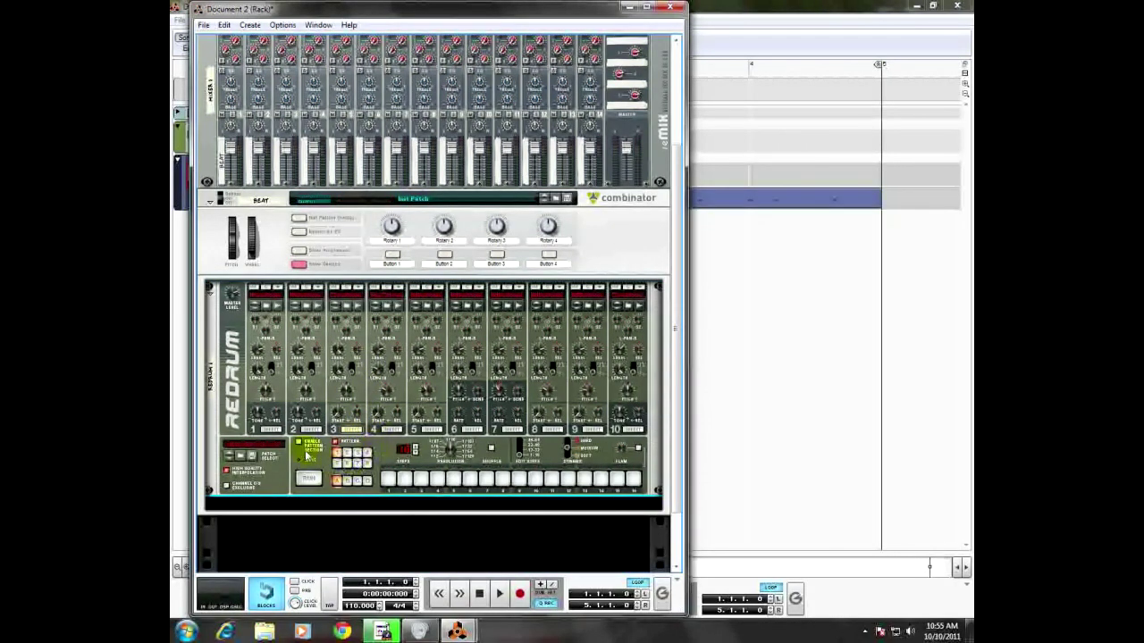
left_click(433, 429)
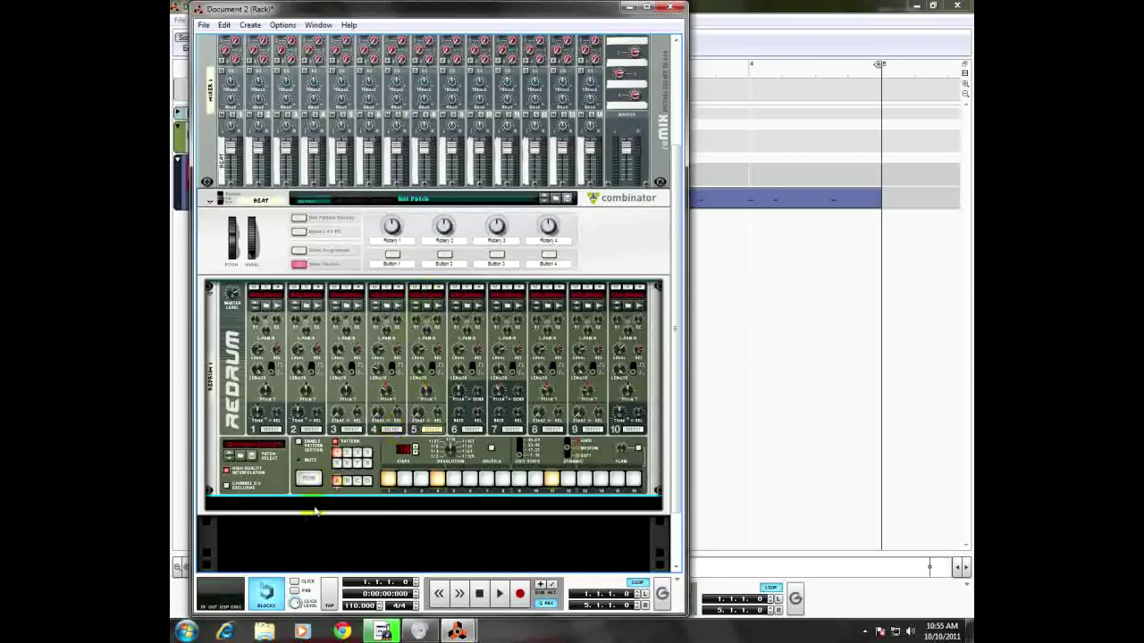
right_click(324, 467)
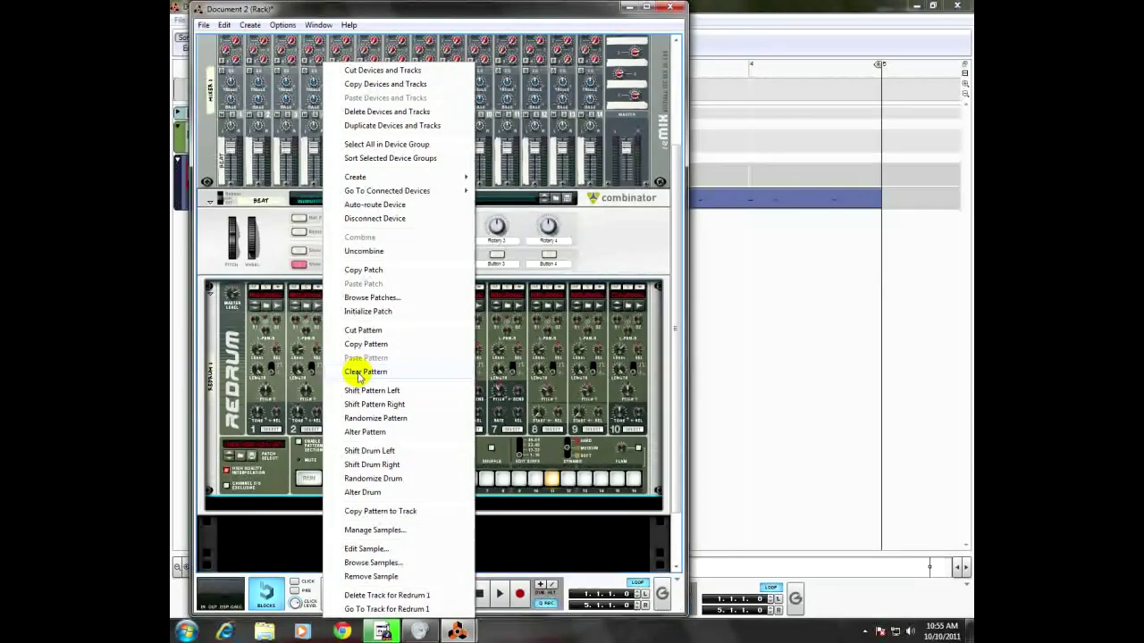
left_click(358, 374)
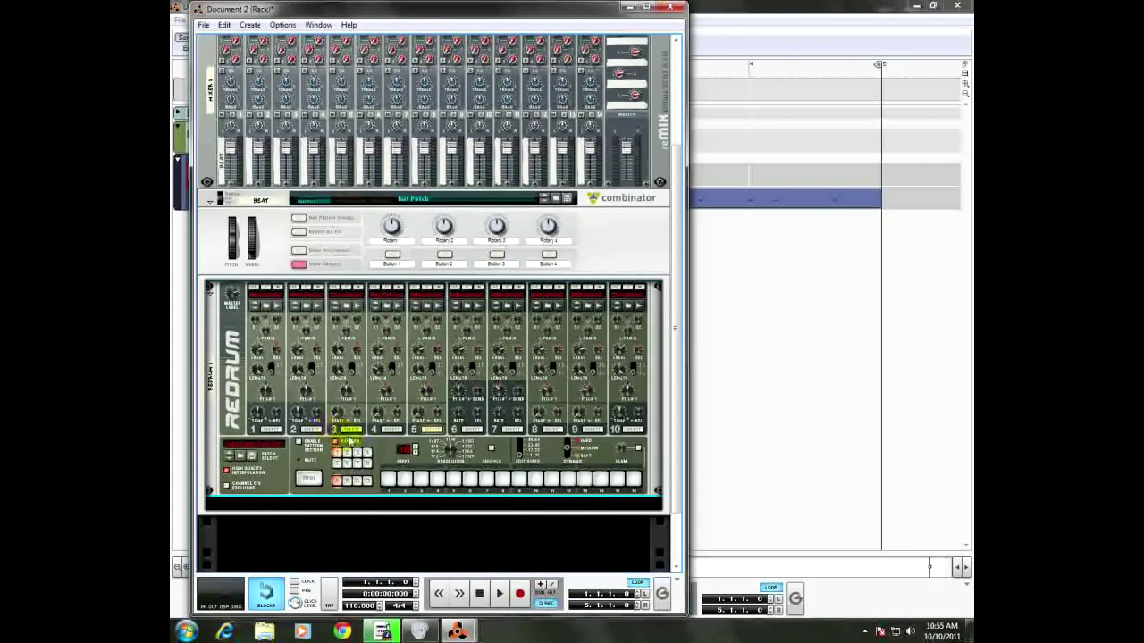
- Program drum 3 with hard hits on steps 5 and 13, and run the Redrum pattern to hear them
left_click(354, 430)
left_click(353, 430)
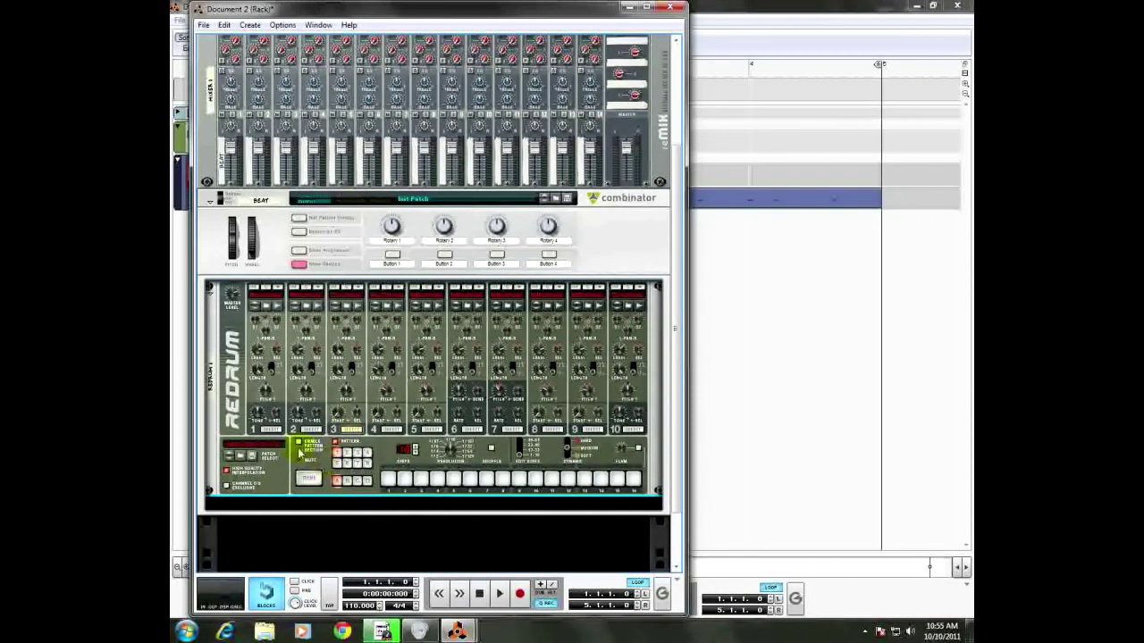
left_click(456, 480)
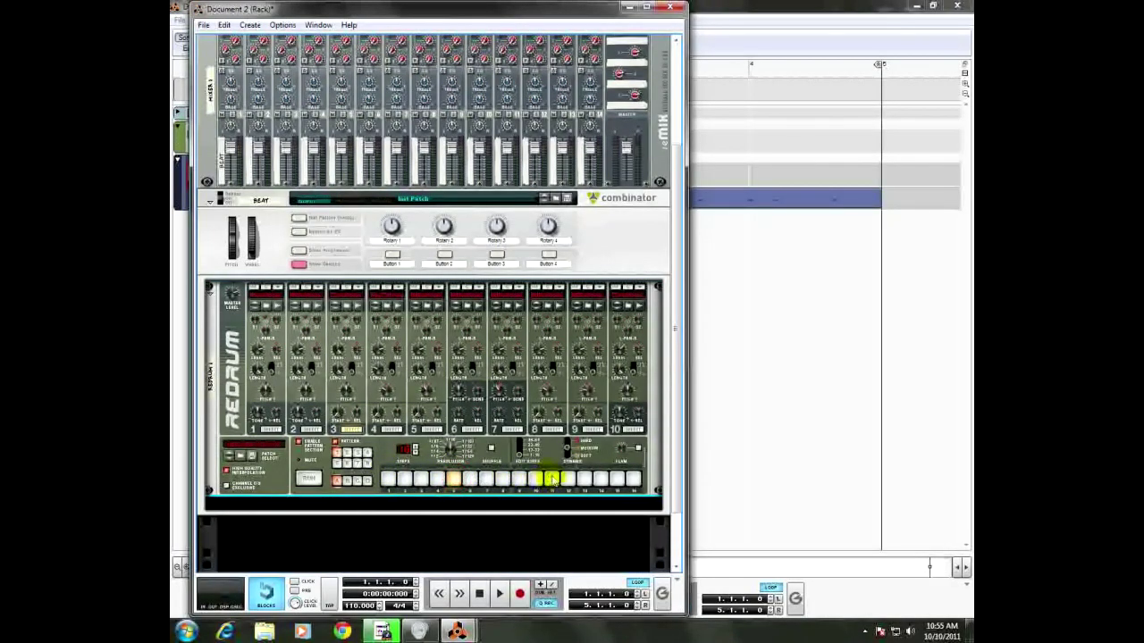
left_click(583, 480)
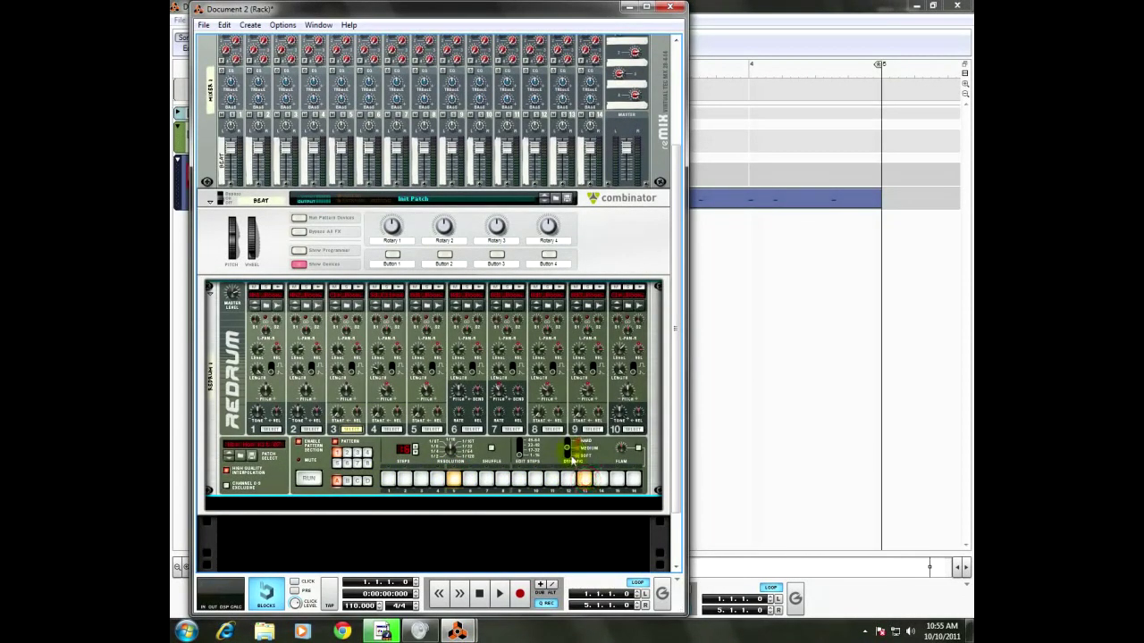
left_click(567, 454)
left_click(584, 480)
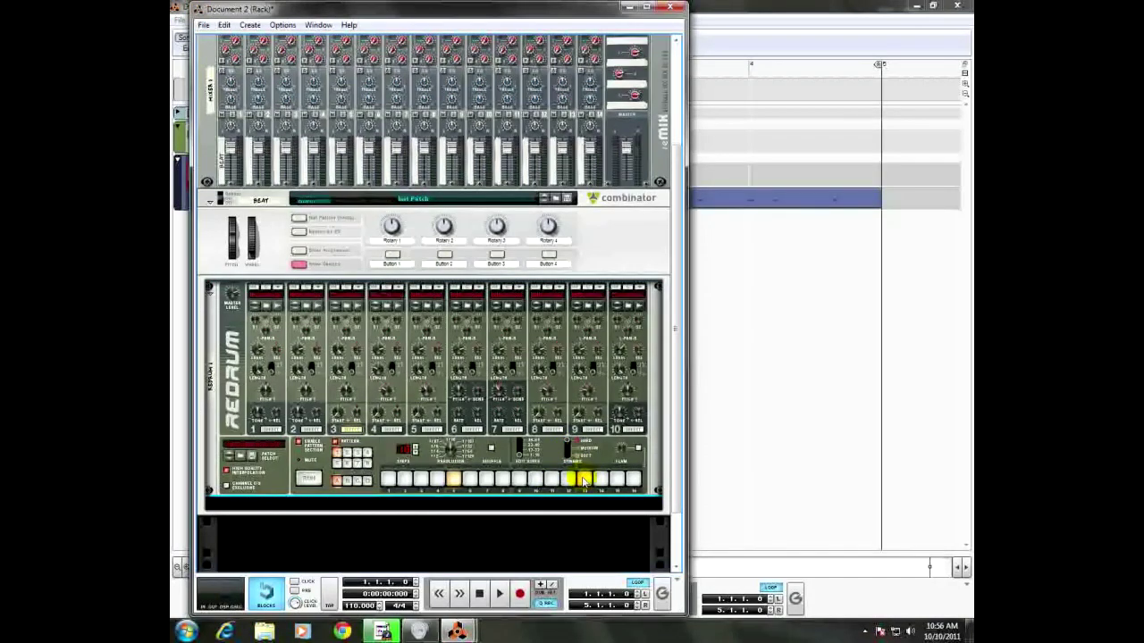
left_click(454, 480)
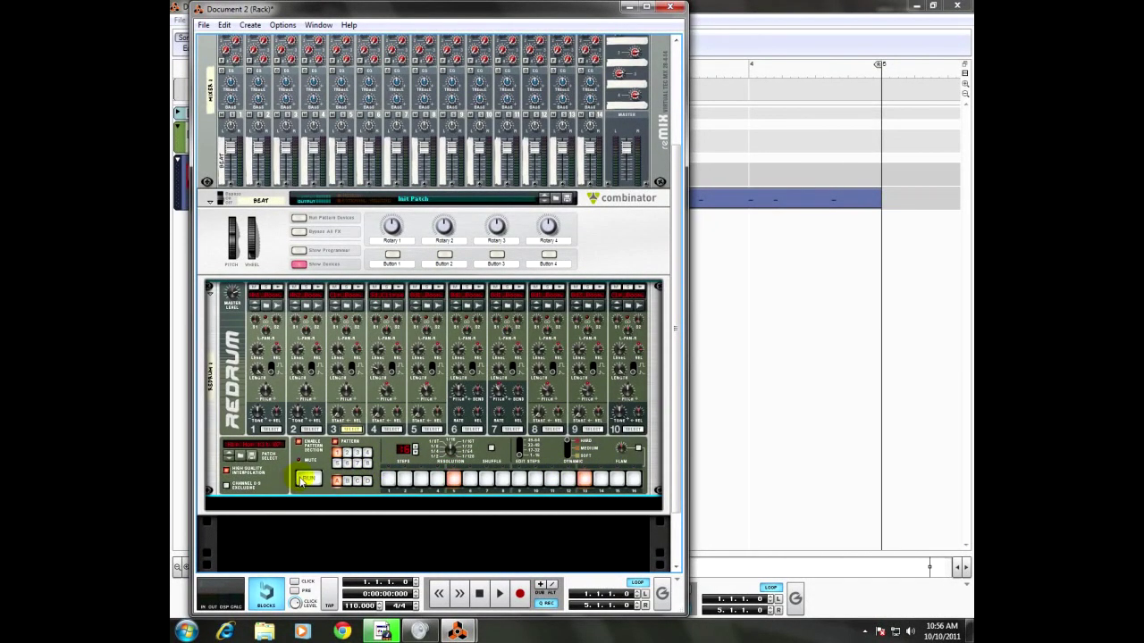
left_click(305, 479)
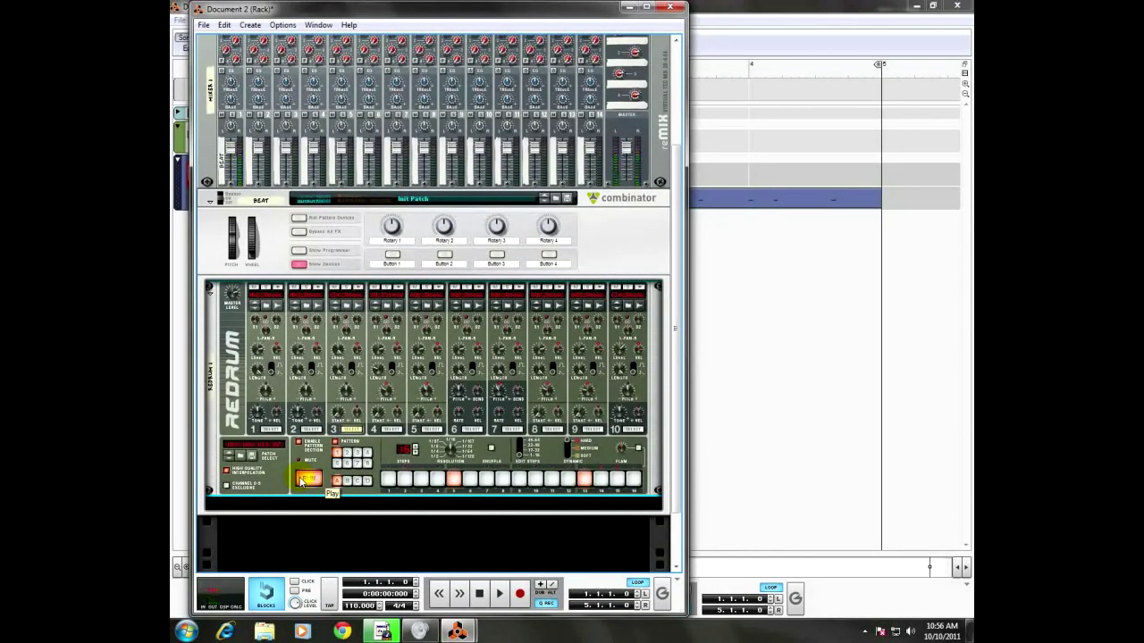
left_click(305, 479)
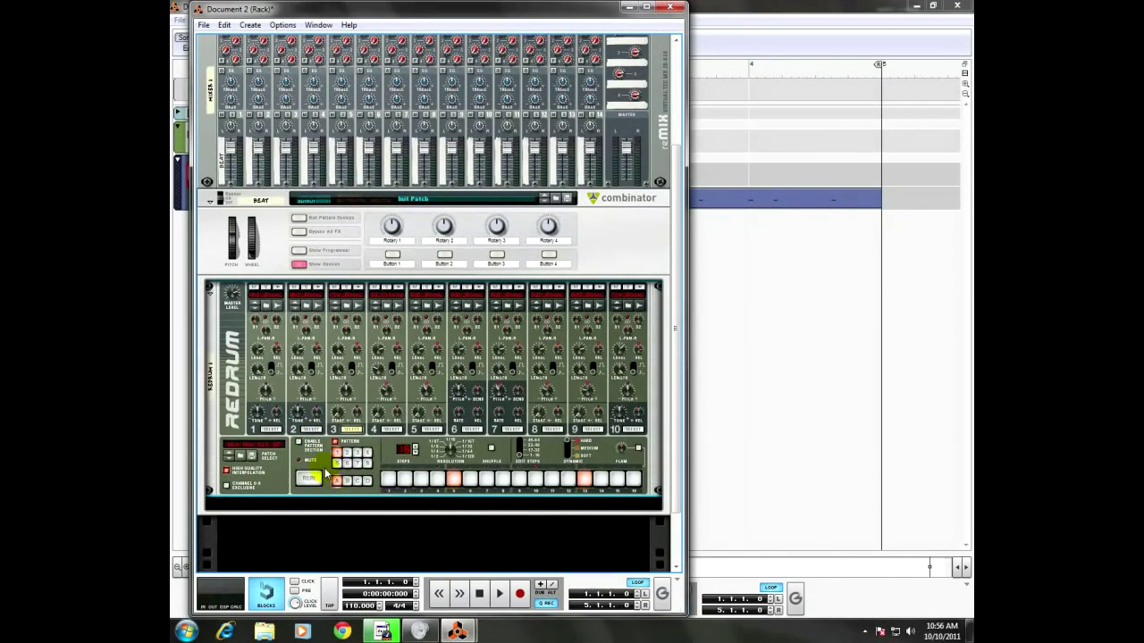
- Copy the drum 3 pattern to the new lane of the Redrum track and clear the Redrum pattern
right_click(326, 472)
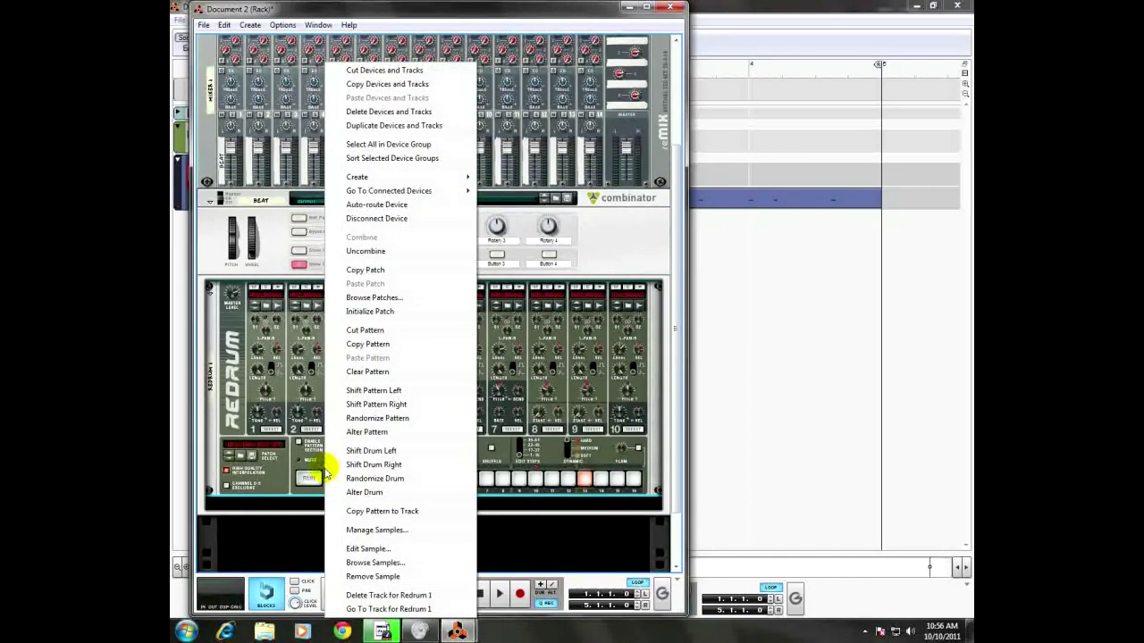
left_click(351, 511)
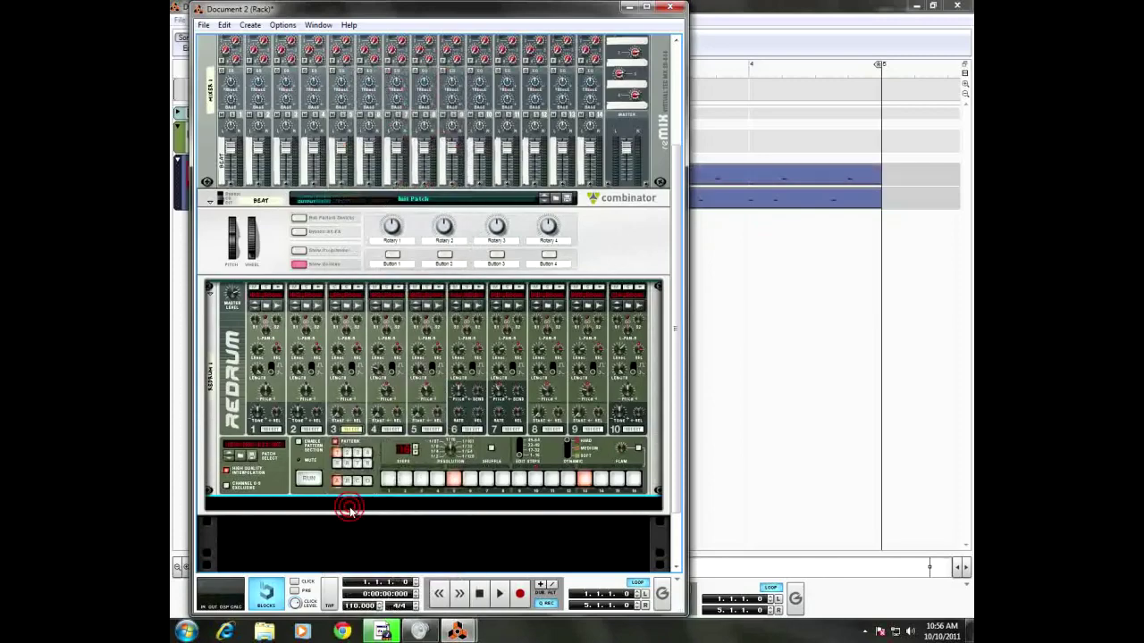
right_click(308, 464)
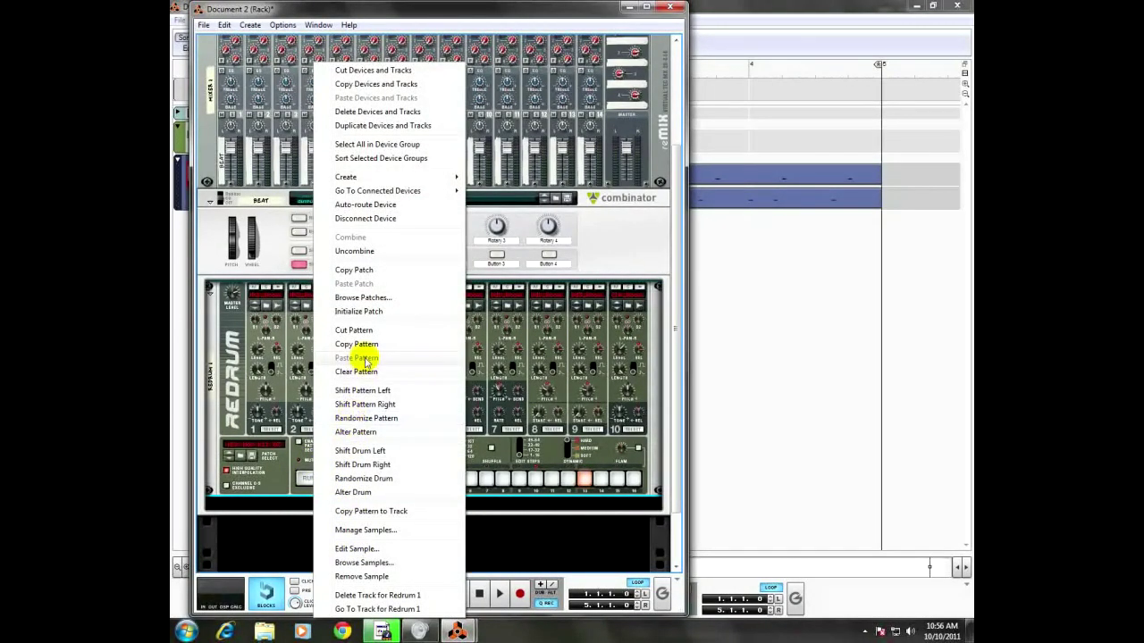
left_click(357, 371)
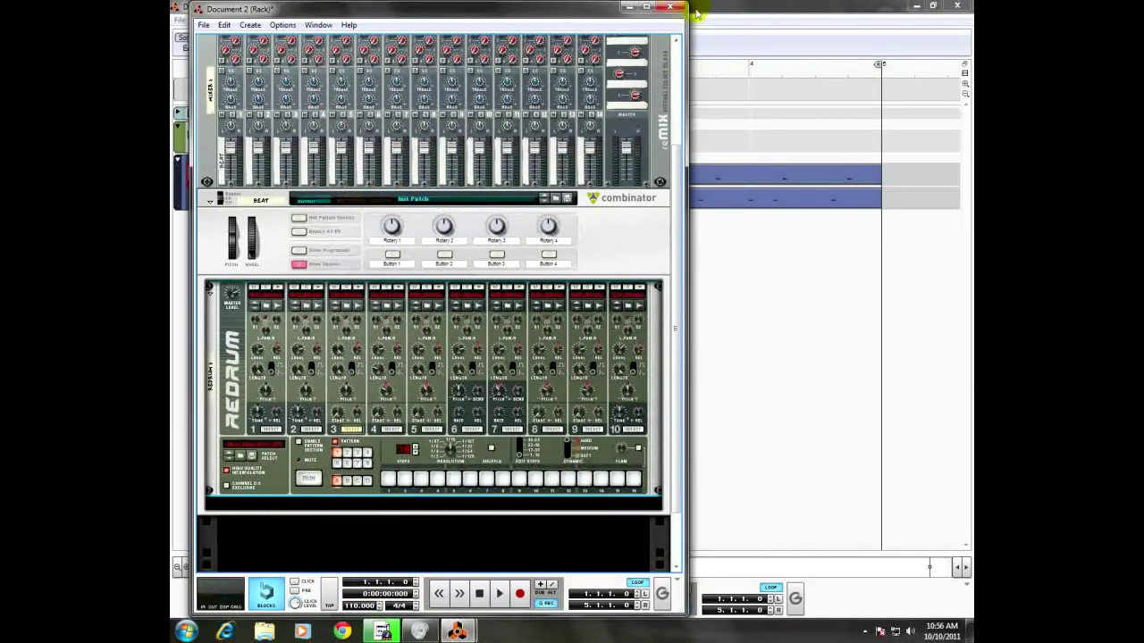
- Bring up the sequencer and play both Redrum lanes together, stopping after listening
left_click(628, 15)
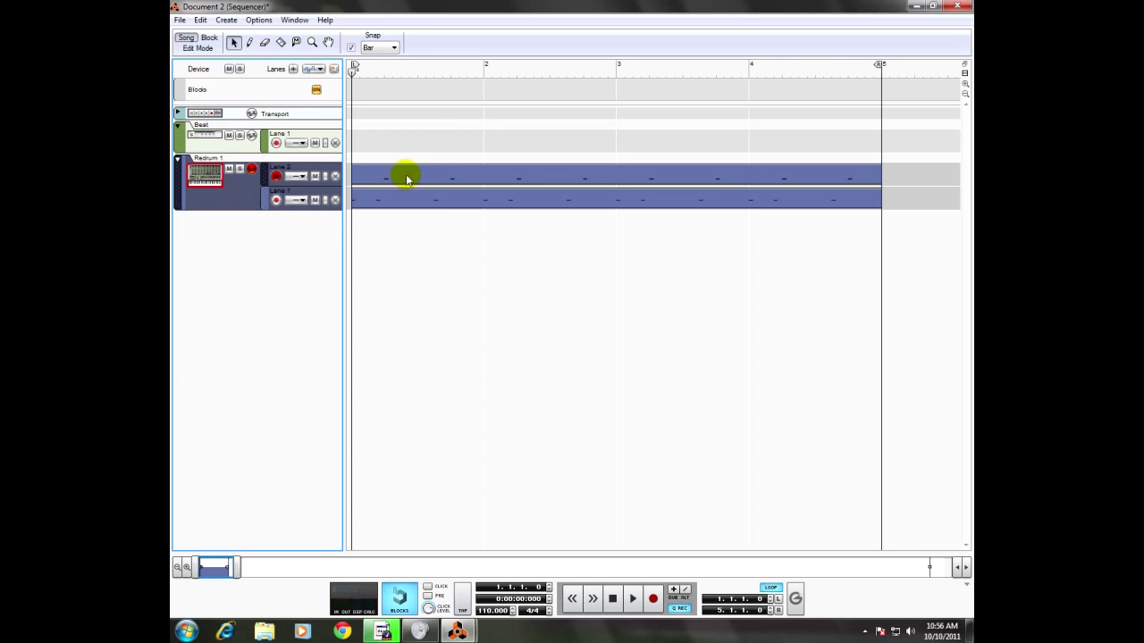
left_click(633, 598)
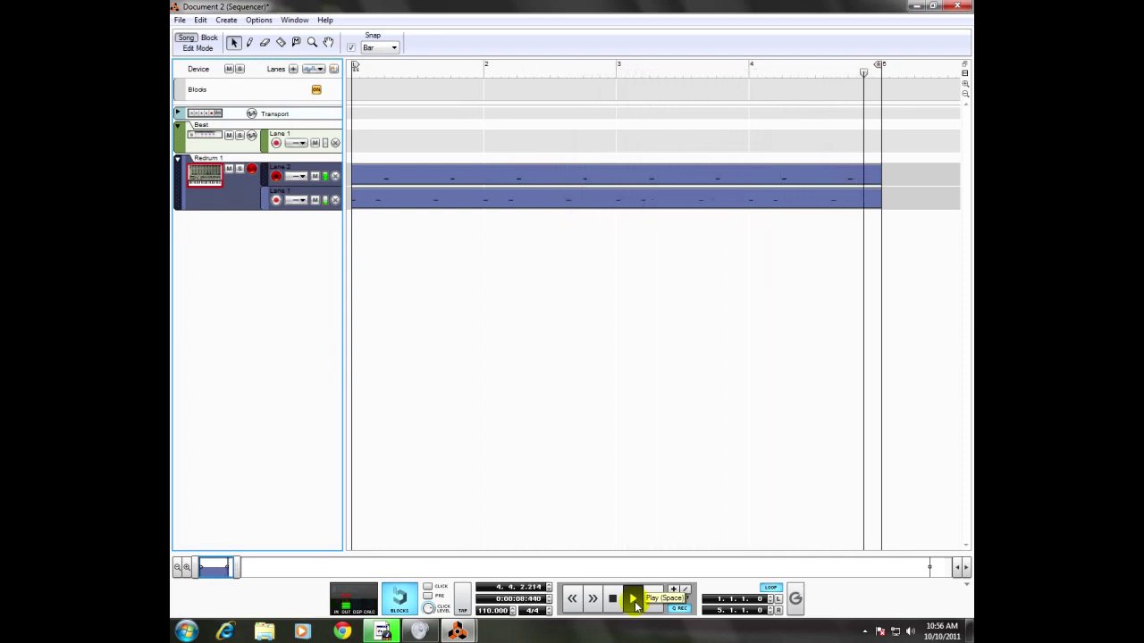
left_click(611, 599)
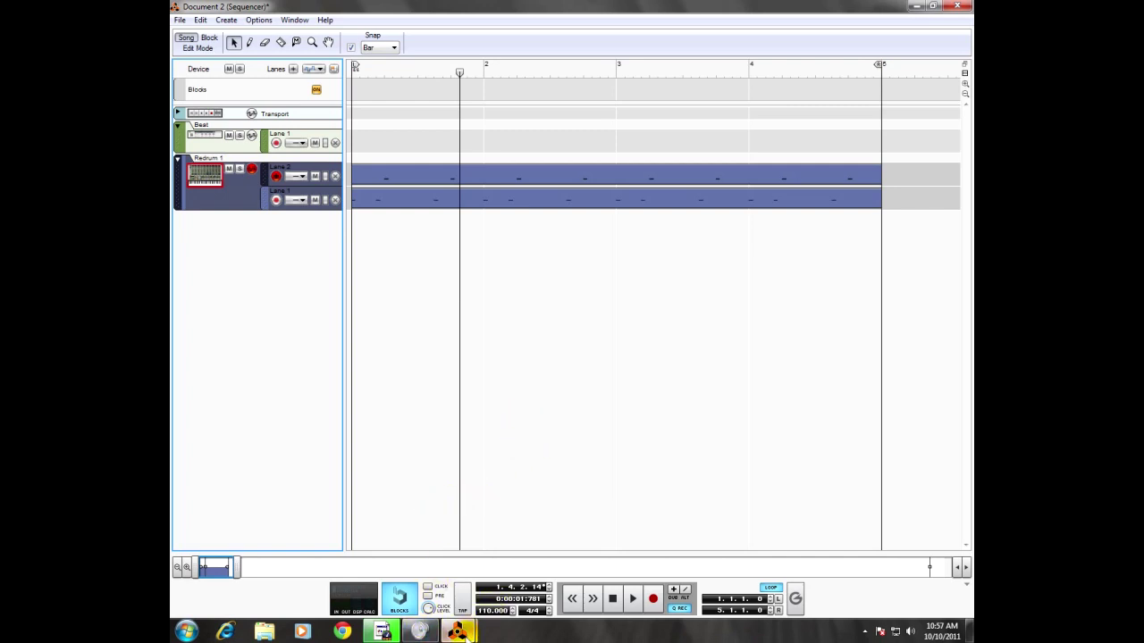
- Load the MPC-60 groove patch 62% Shuffle into ReGroove Mixer channel A1 and close the mixer
left_click(795, 603)
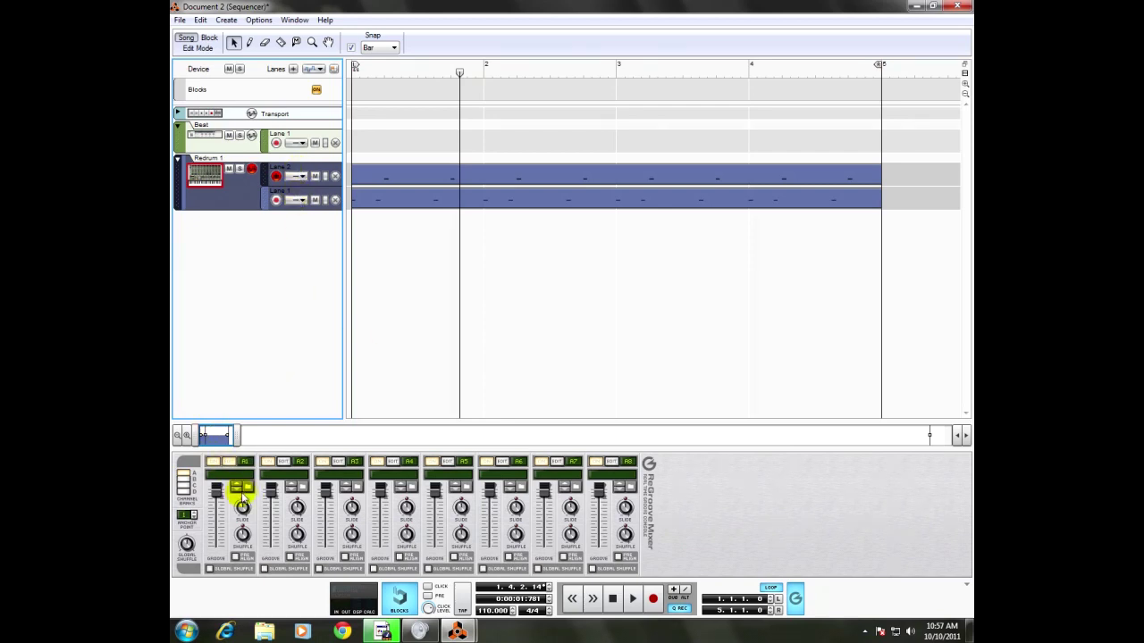
left_click(243, 489)
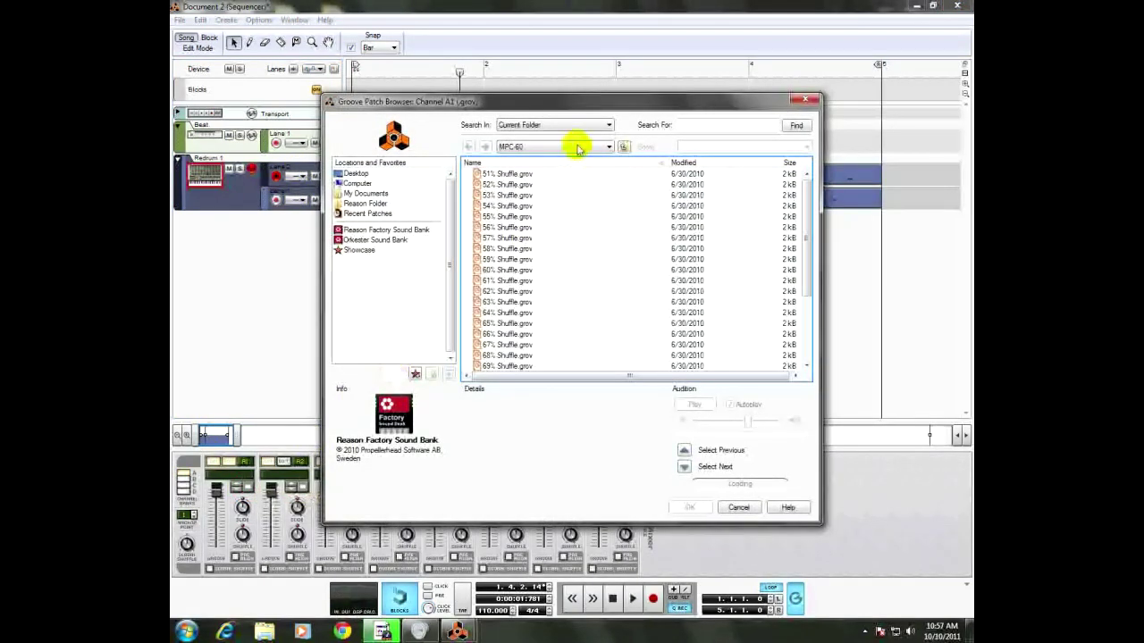
left_click(553, 147)
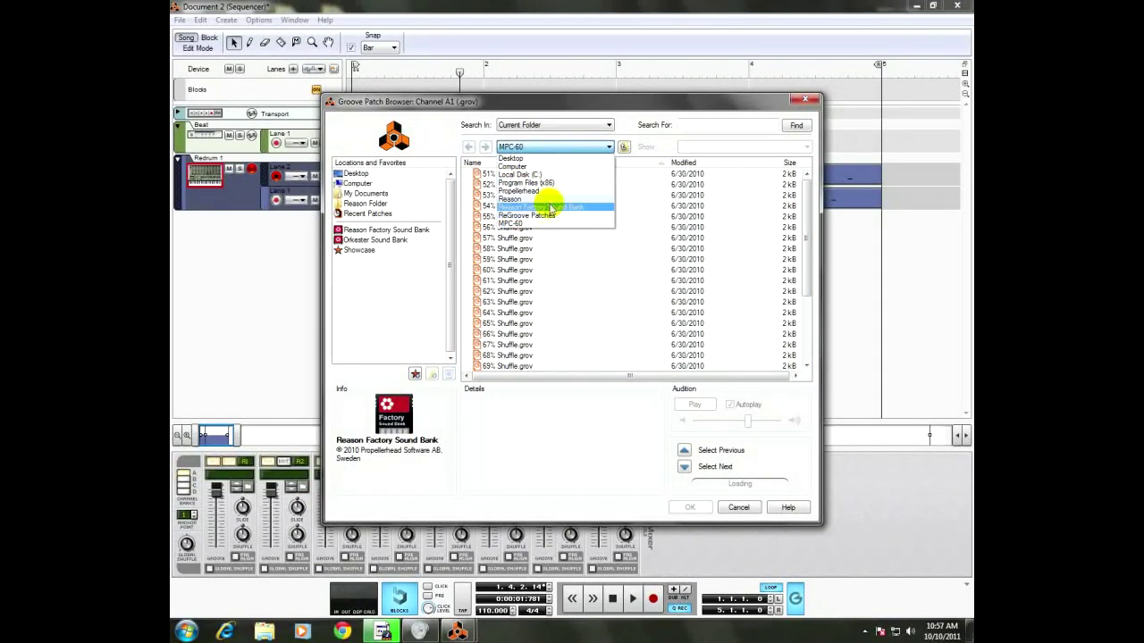
left_click(534, 225)
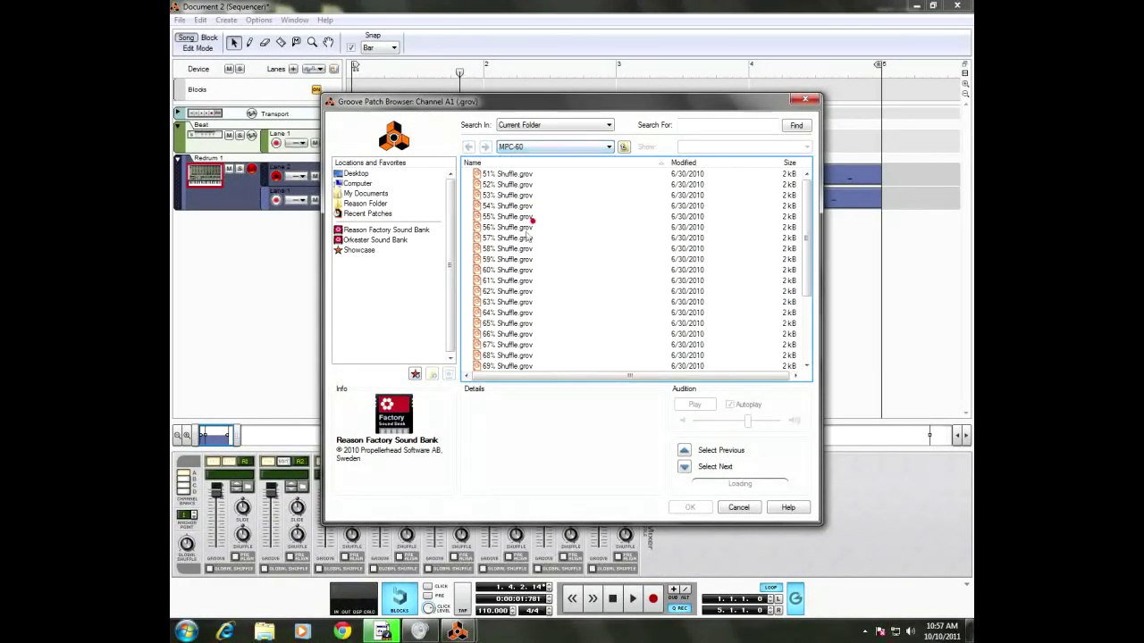
left_click(505, 291)
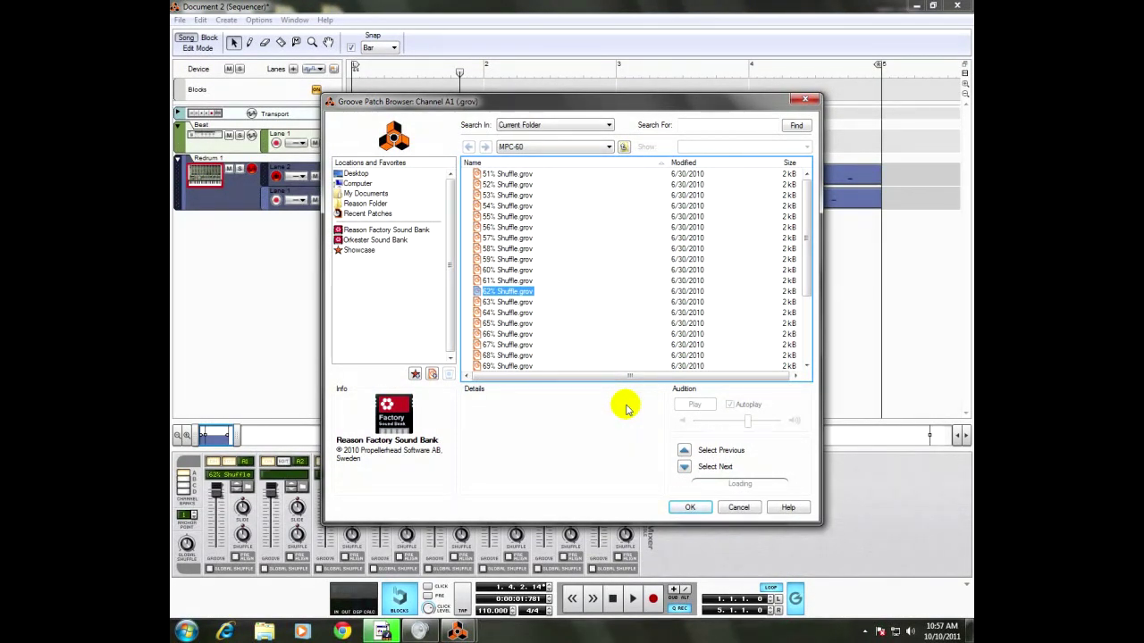
left_click(690, 507)
left_click(795, 600)
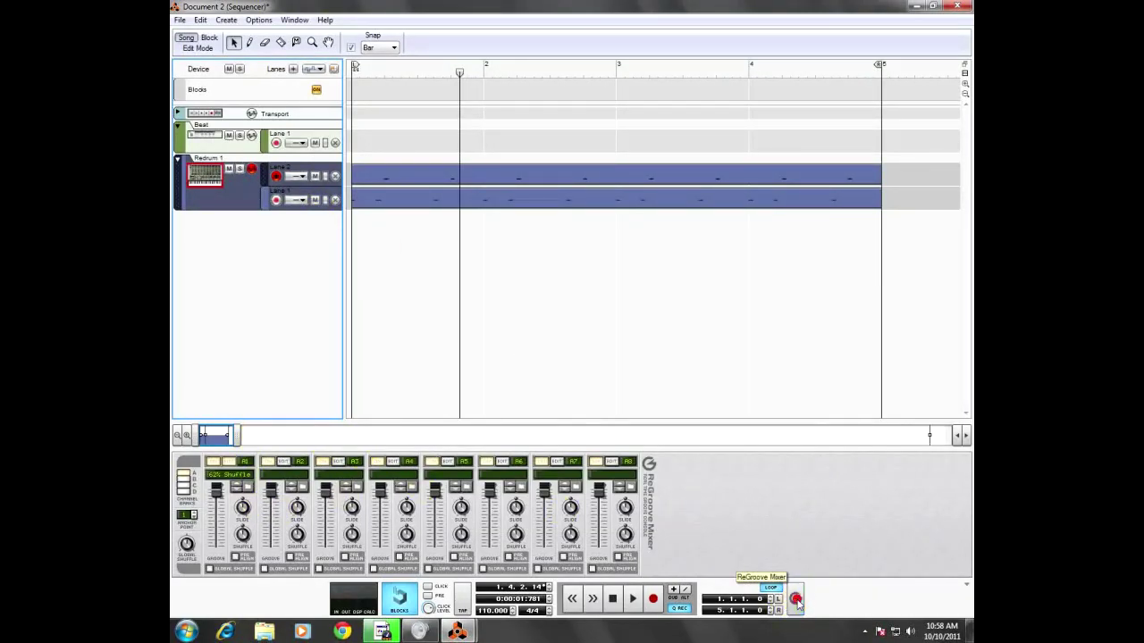
left_click(795, 599)
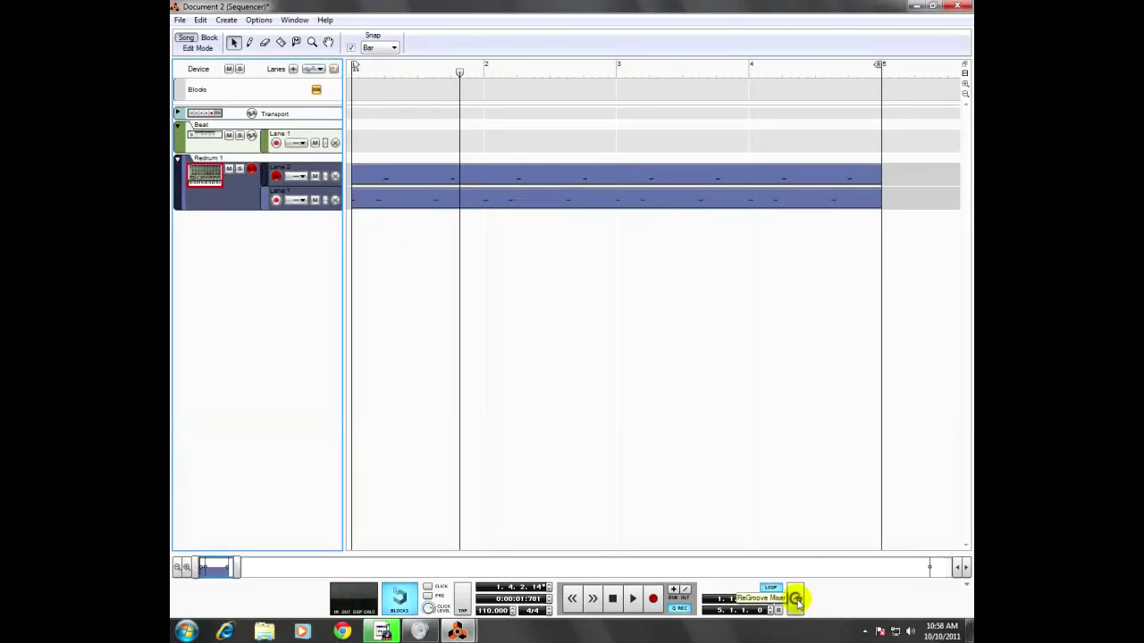
- Assign both lanes of the Redrum track to ReGroove channel A1, 62% Shuffle
left_click(302, 176)
mouse_move(307, 234)
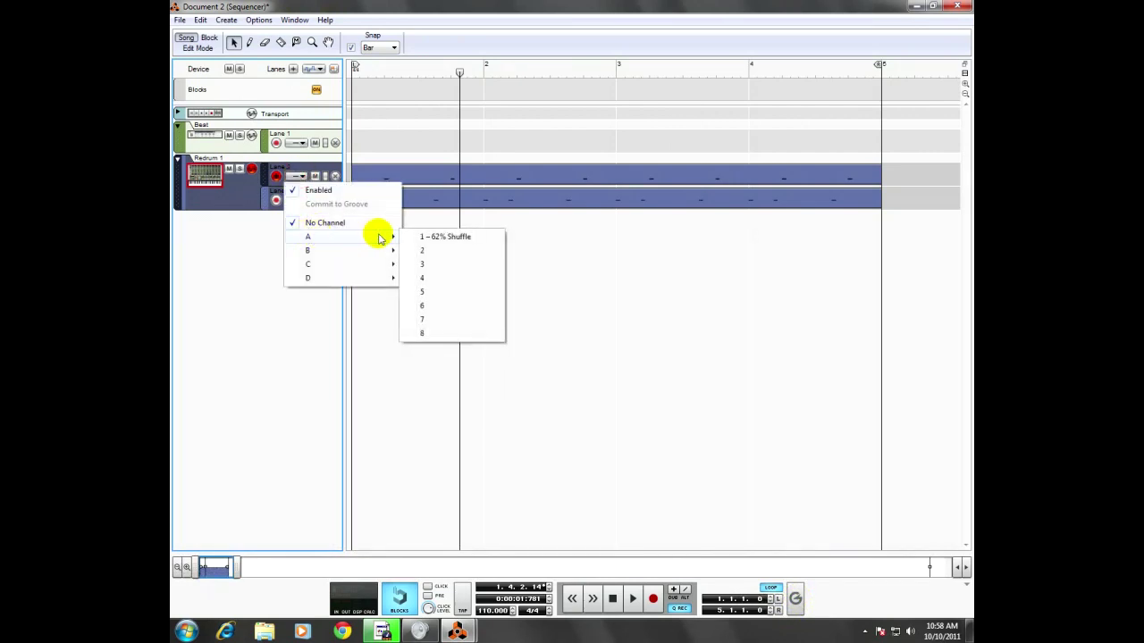
left_click(443, 238)
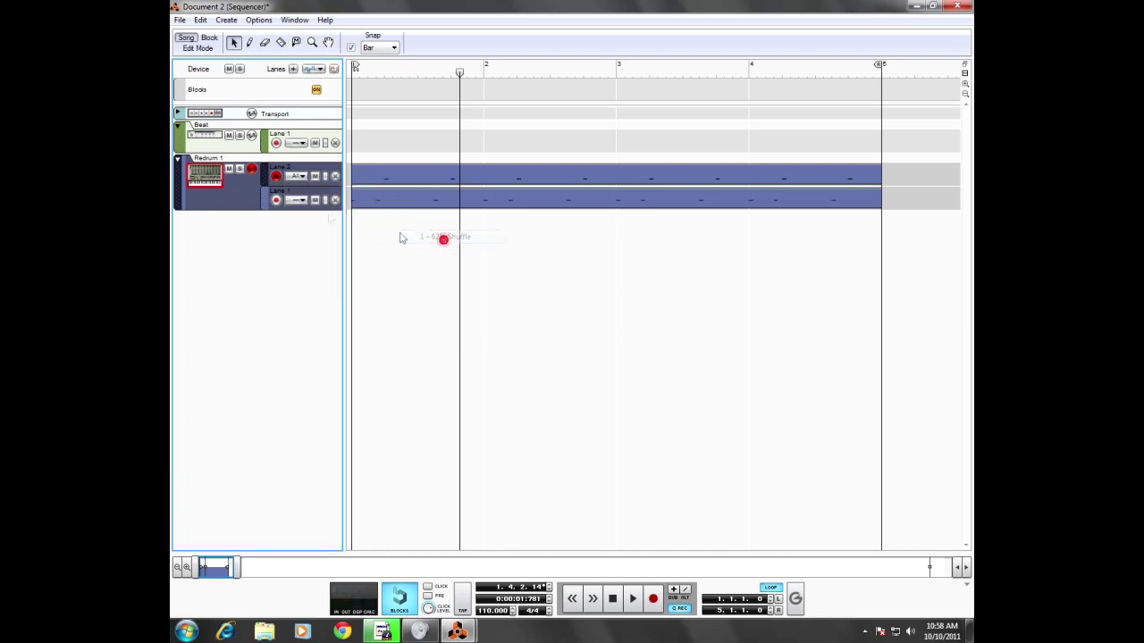
left_click(313, 201)
mouse_move(332, 261)
left_click(469, 261)
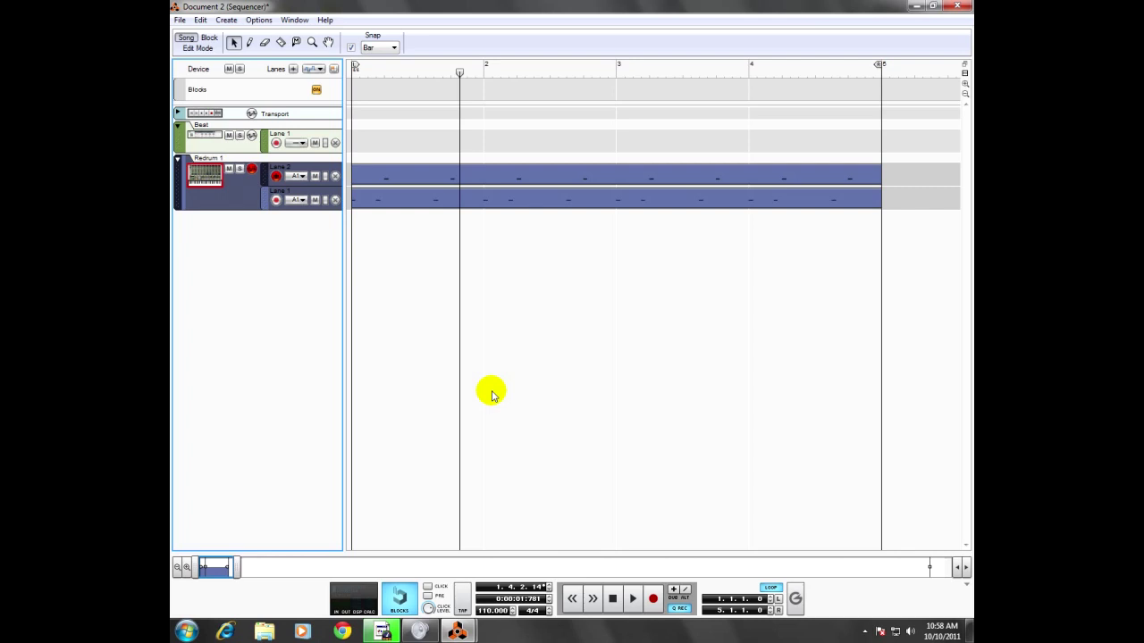
- Check the pattern shuffle switch on the Redrum in the rack and return to the sequencer
key("alt+Tab")
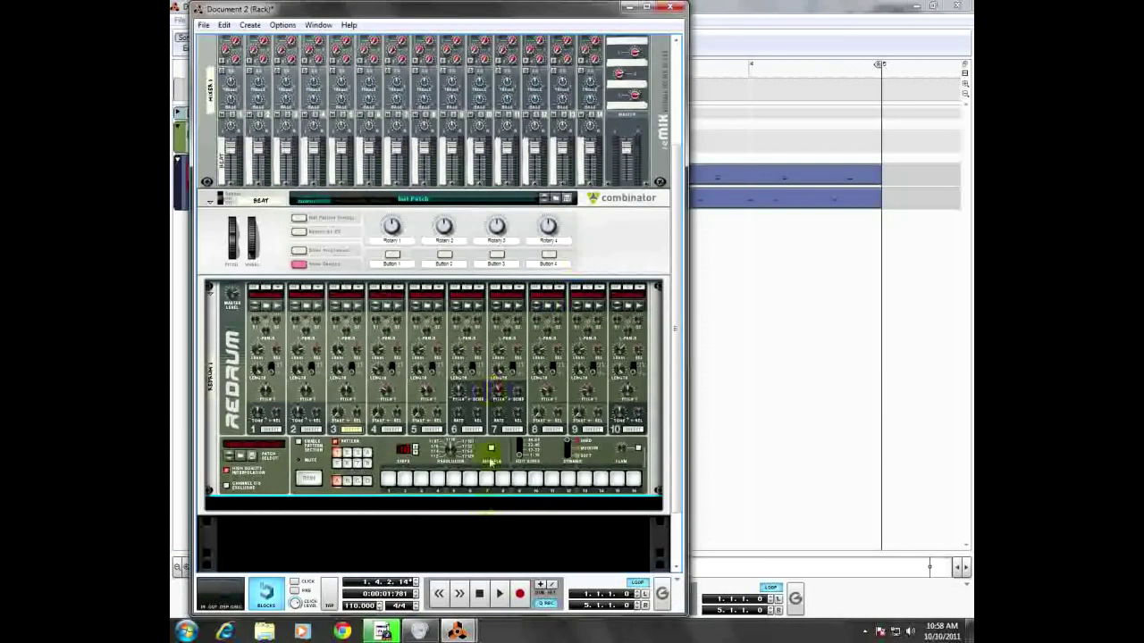
left_click(490, 449)
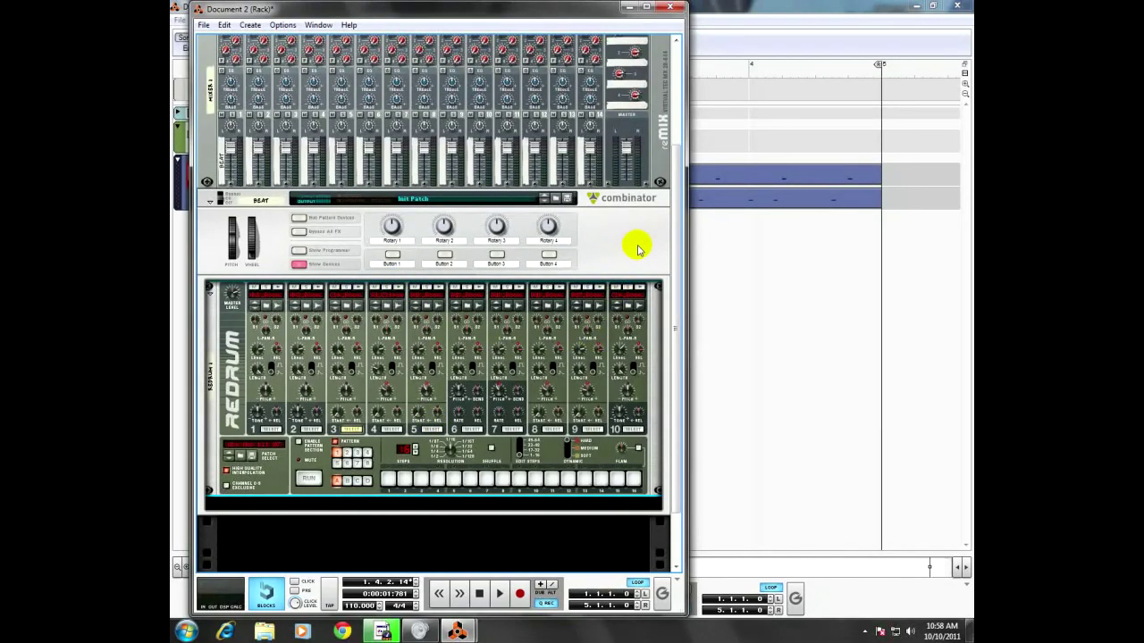
key("F7")
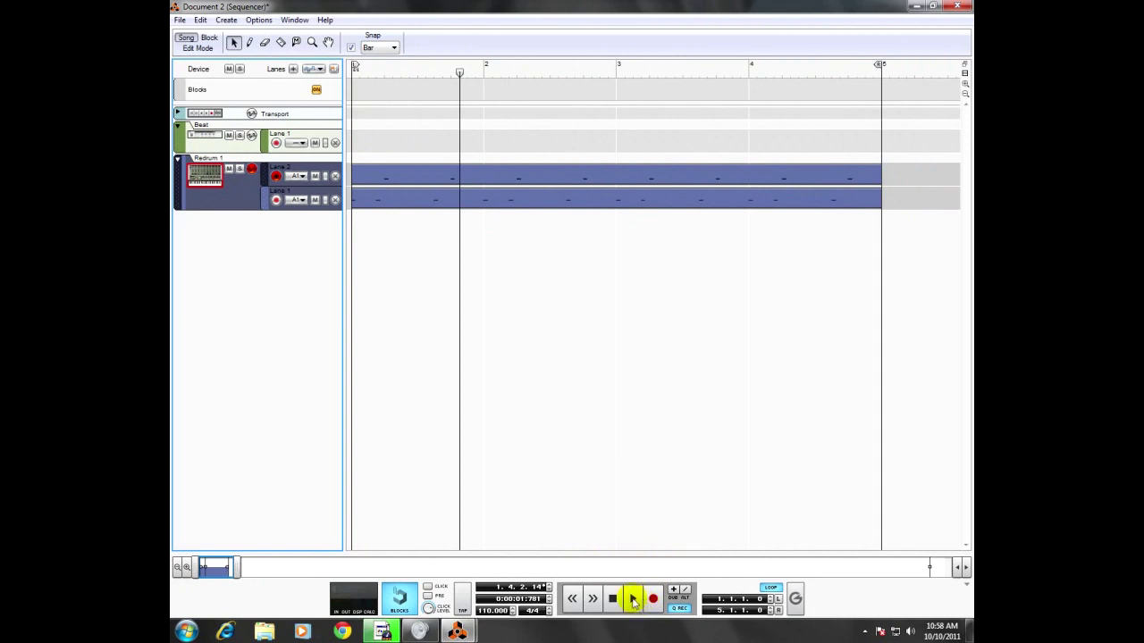
- Play both grooved Redrum lanes from the start of bar 1, stop, and return the song position to the start
left_click(633, 600)
left_click(462, 75)
left_click(355, 73)
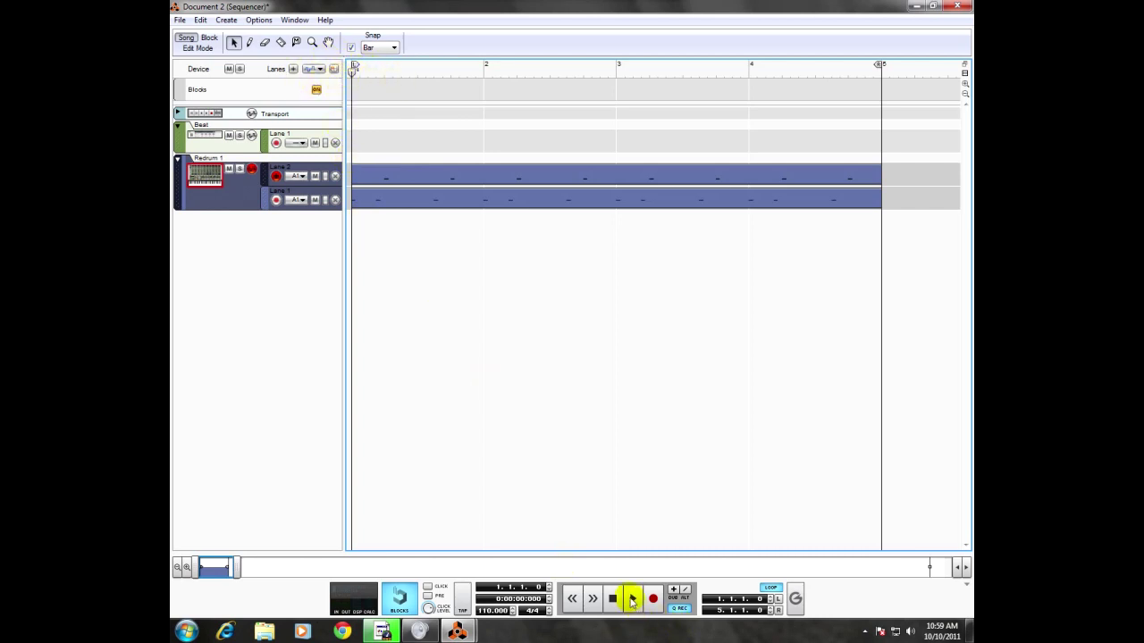
left_click(631, 598)
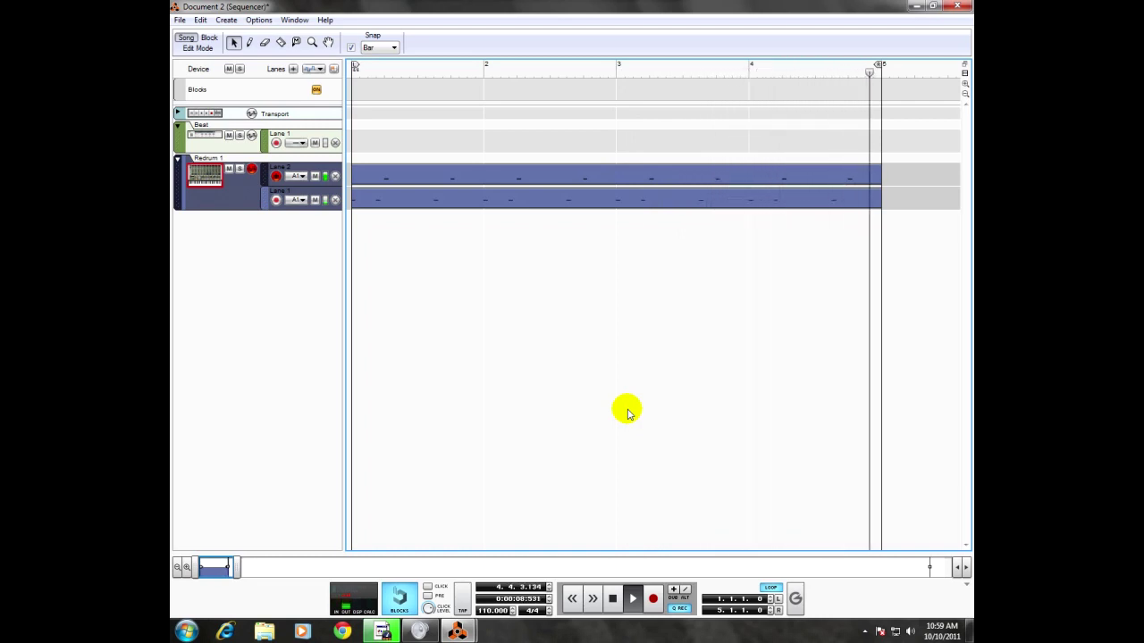
left_click(612, 598)
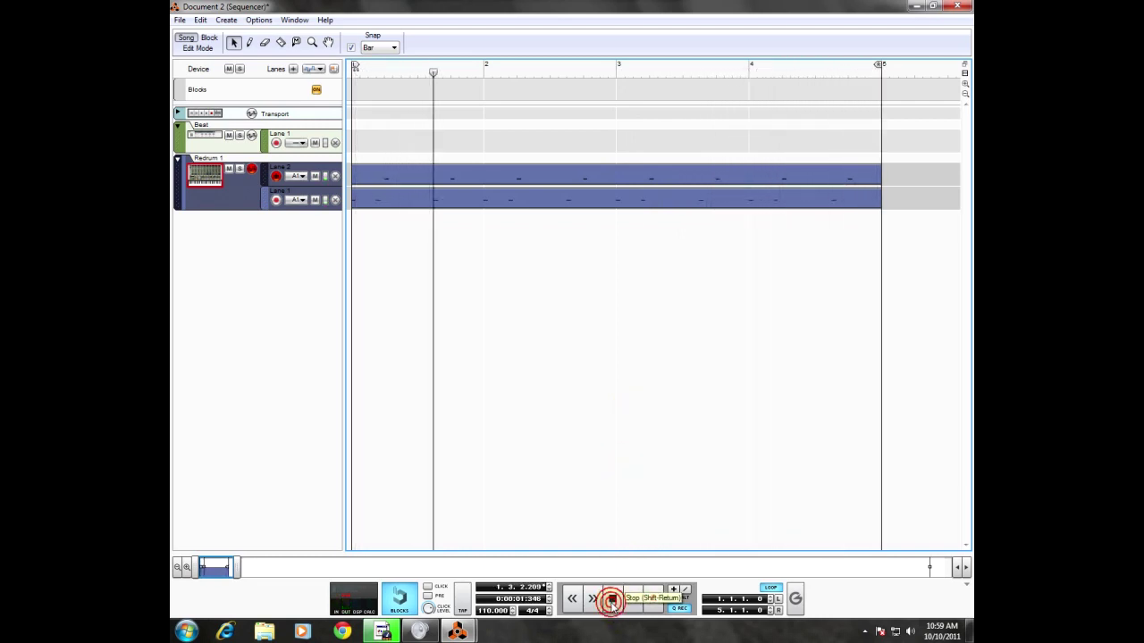
left_click(427, 70)
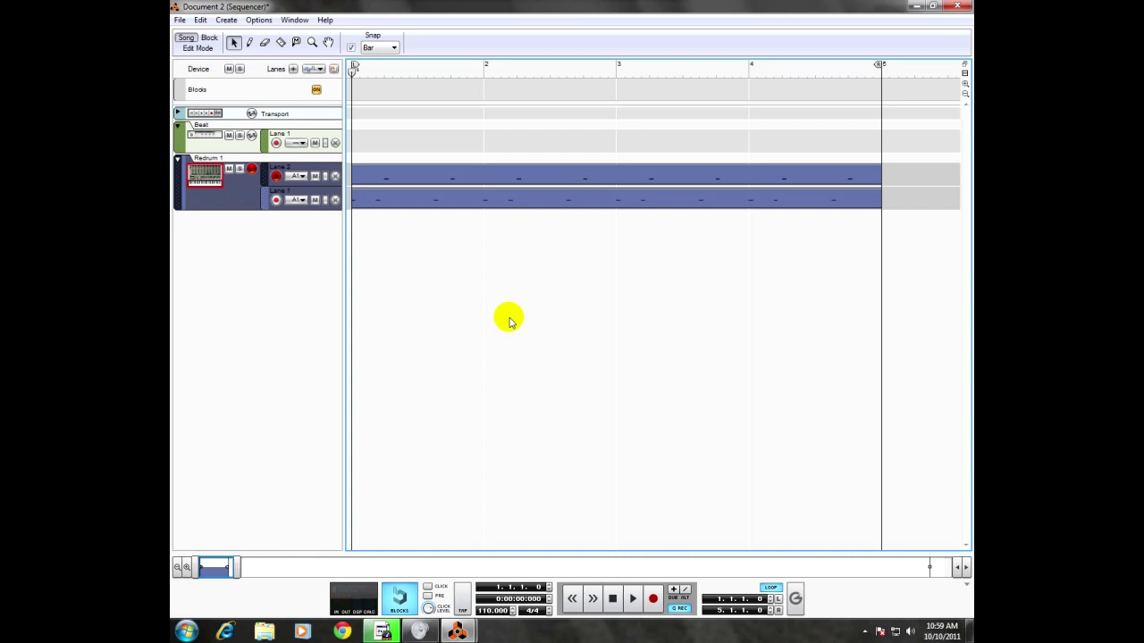
- Open the Redrum Lane 1 clip for editing and draw two consecutive 1/16 kick notes near the end of bar 4, the second at 4.4.3
left_click(616, 195)
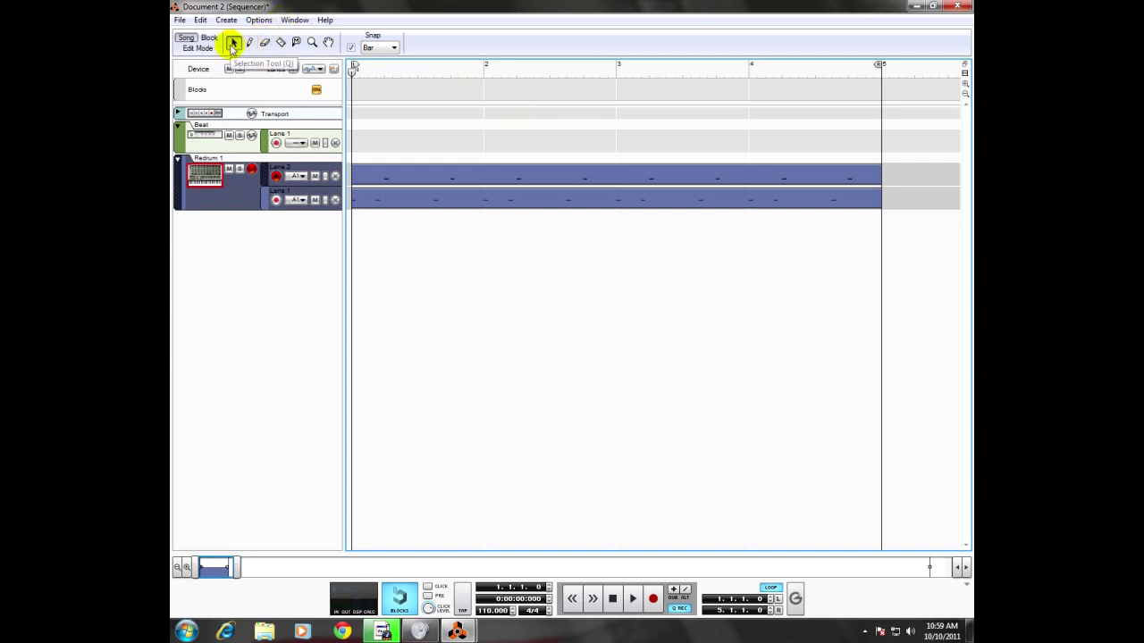
left_click(852, 200)
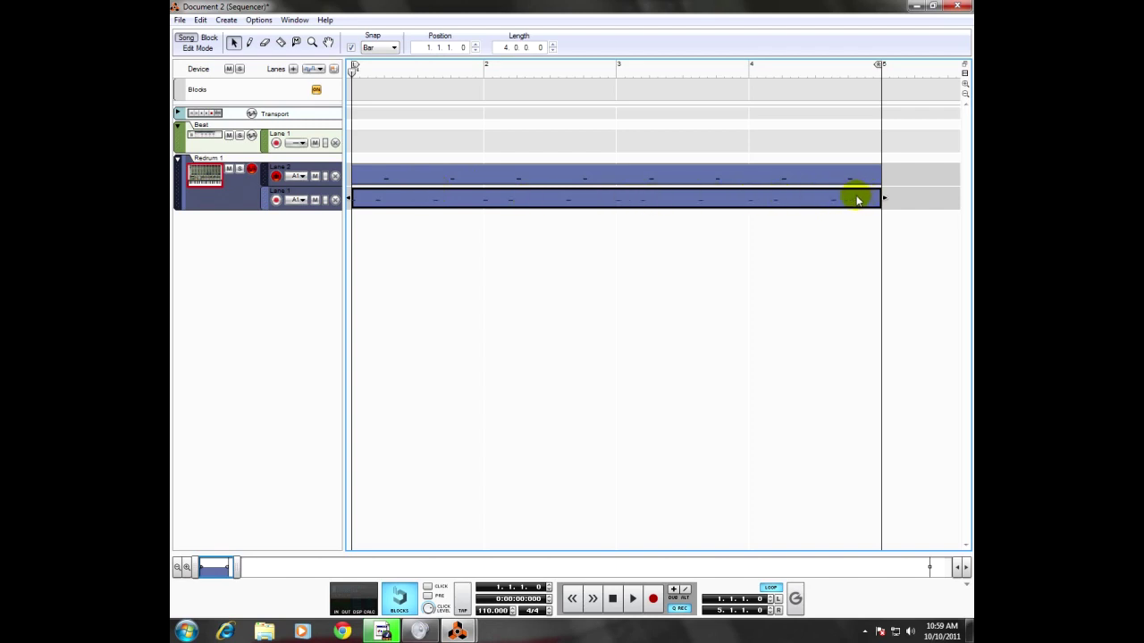
double_click(856, 201)
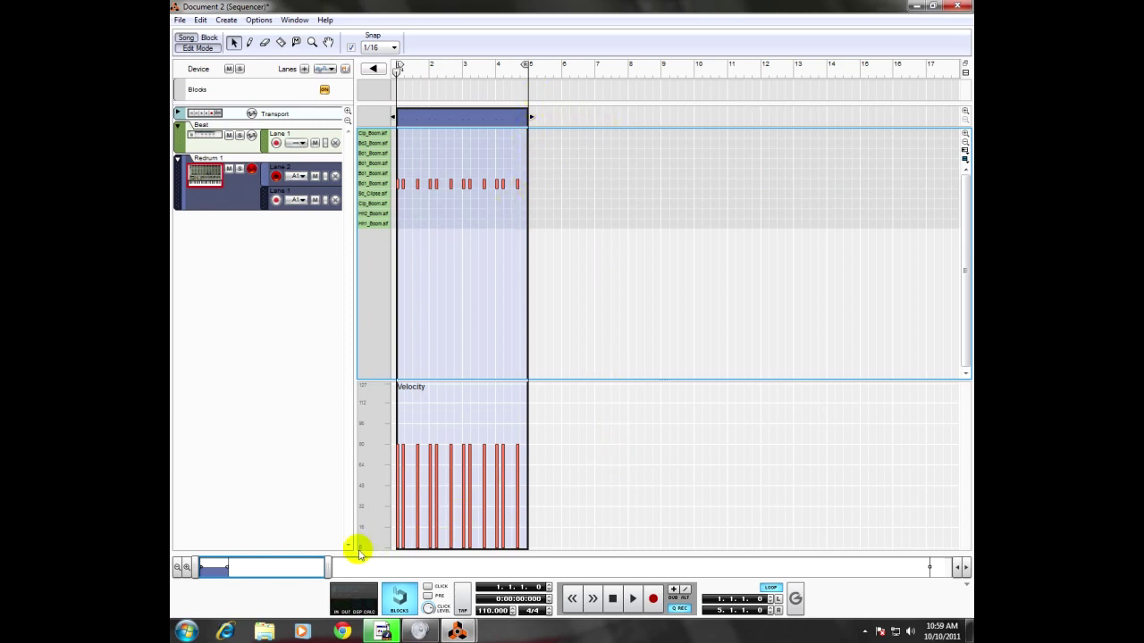
left_click_drag(326, 563, 235, 567)
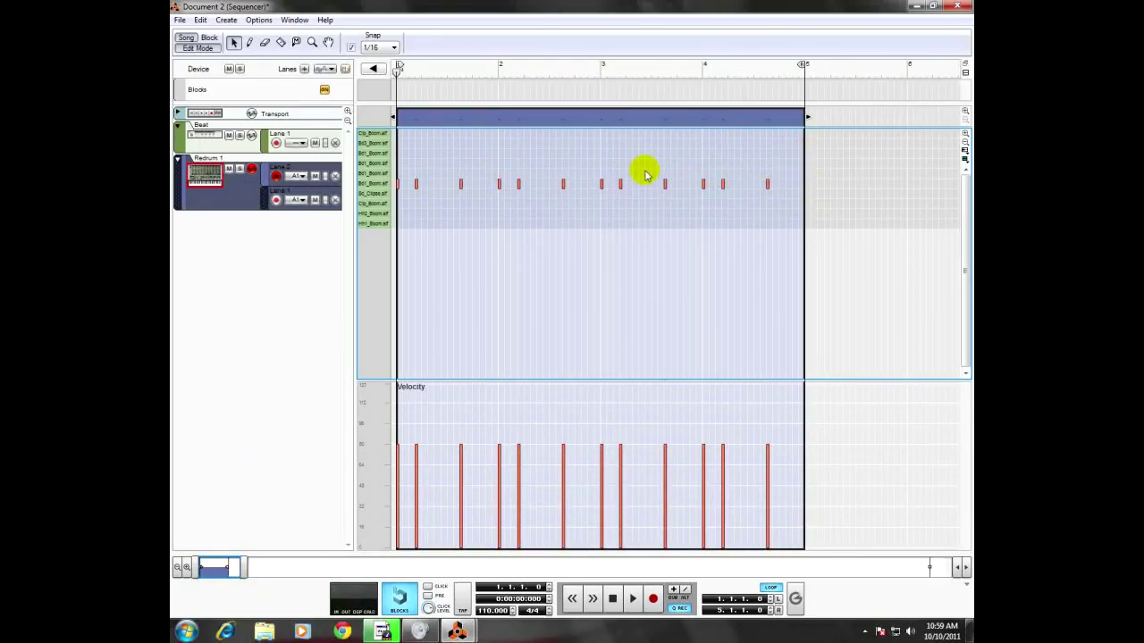
left_click(250, 43)
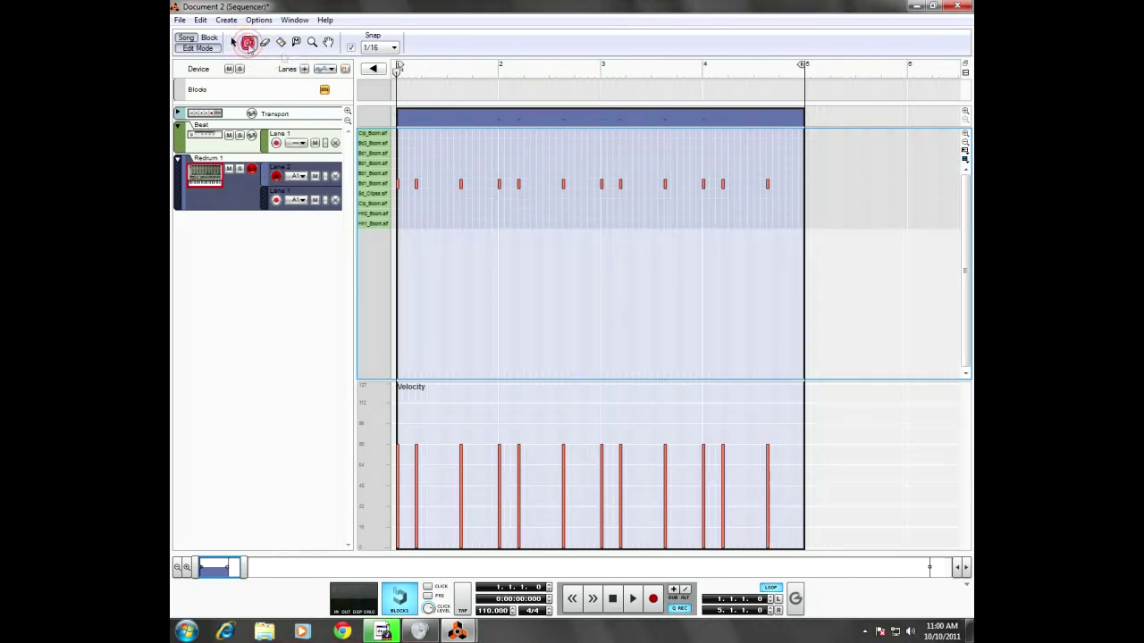
left_click(787, 183)
left_click(793, 183)
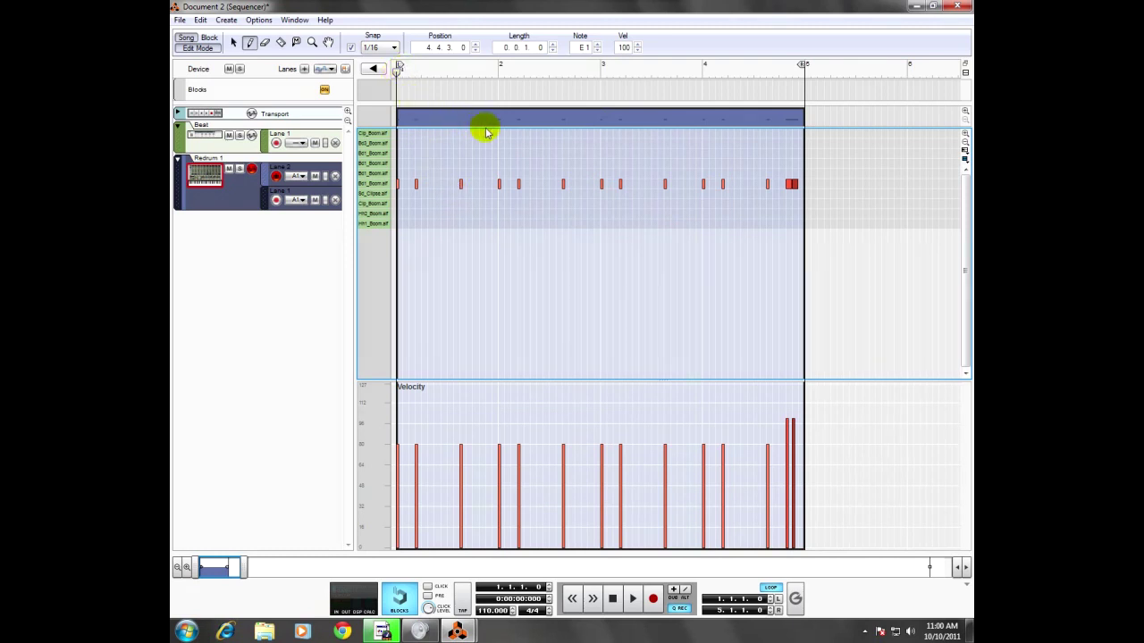
- Play the loop to hear the edited kick notes, stop, and return the song position to bar 1
left_click(631, 600)
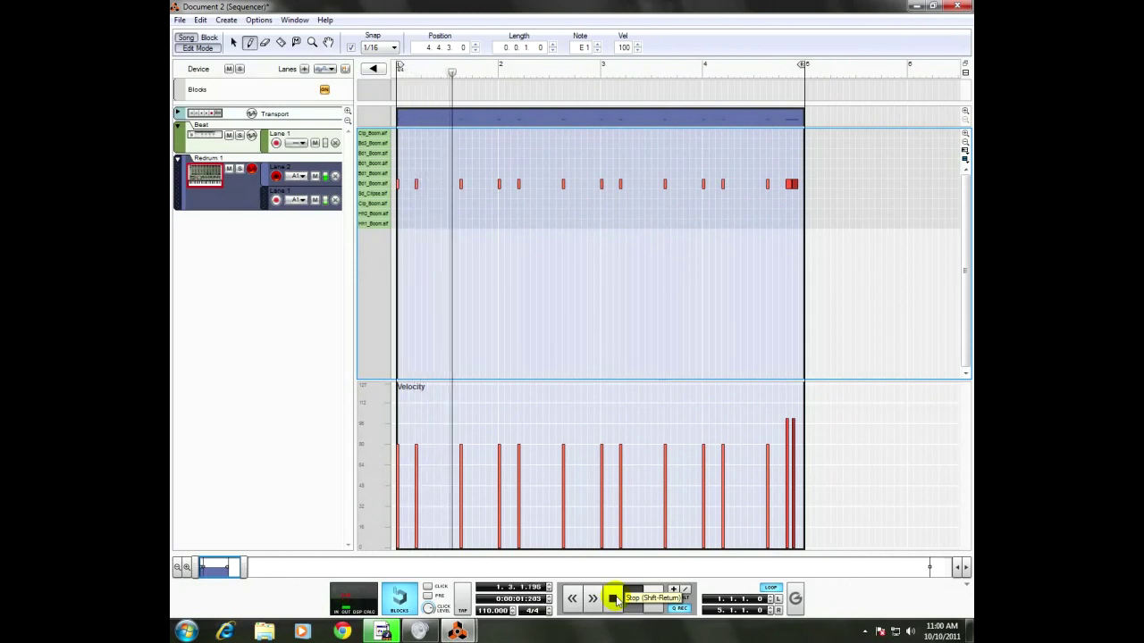
left_click(613, 599)
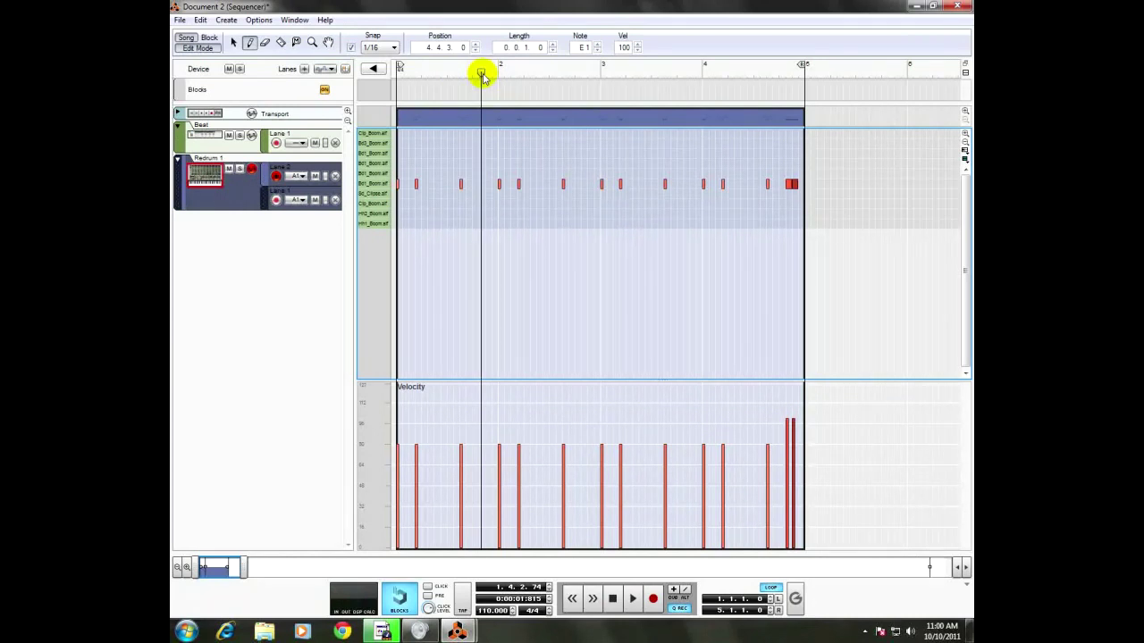
left_click_drag(481, 73, 384, 70)
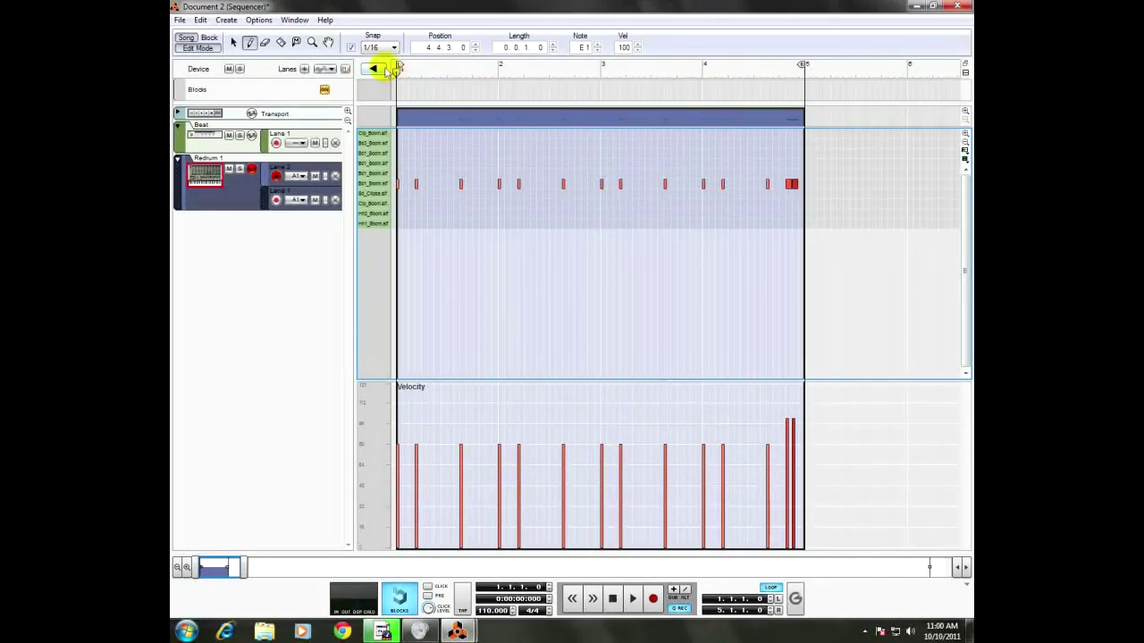
- Add a third note lane to the Redrum track in the song arrangement and bring up the rack
left_click(190, 55)
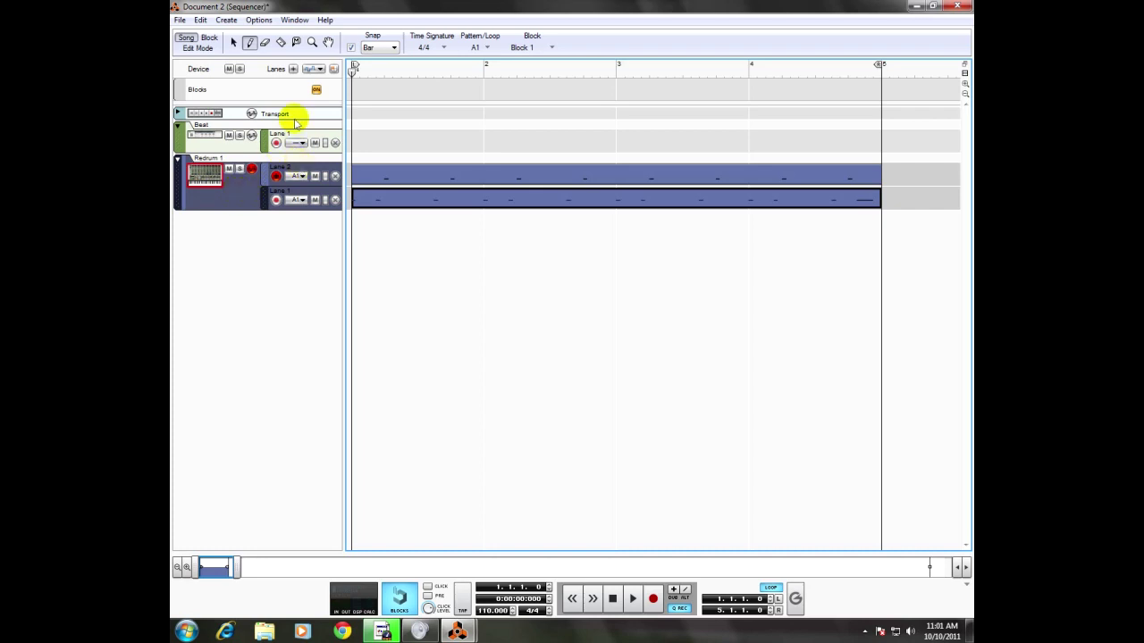
left_click(291, 69)
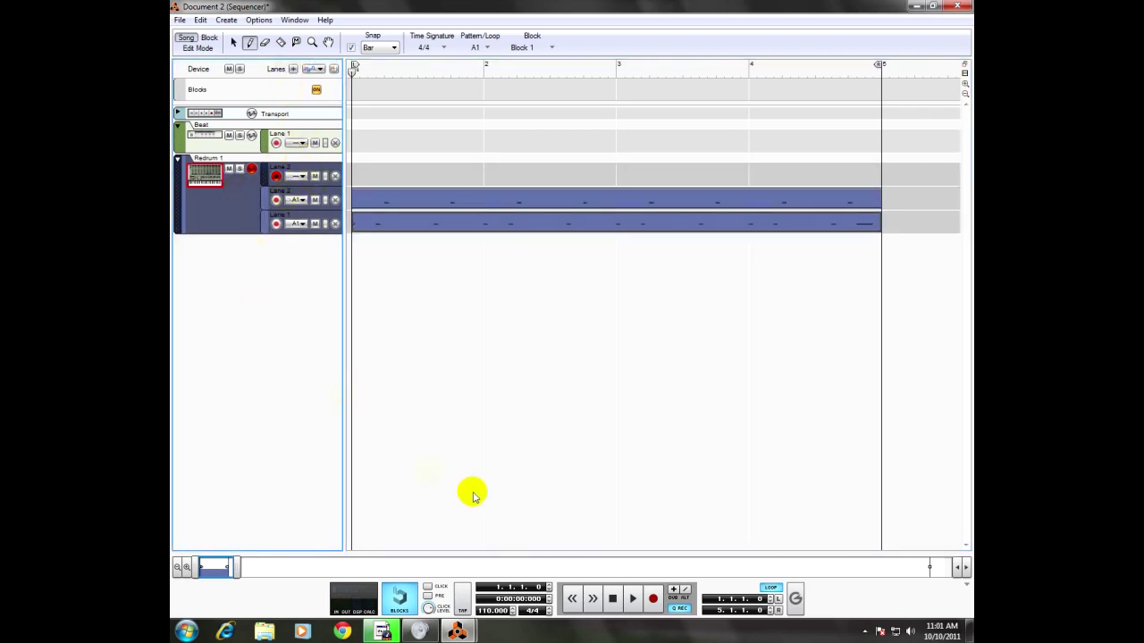
key("F6")
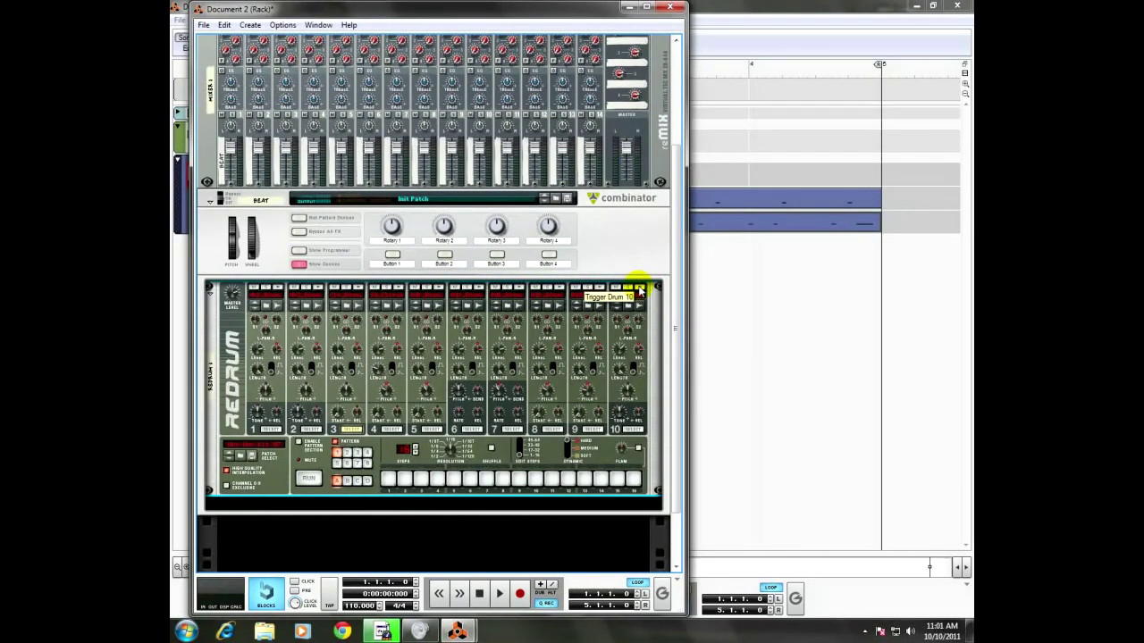
- Audition Redrum drums 1 and 2, and select drum 1 for programming
left_click(280, 290)
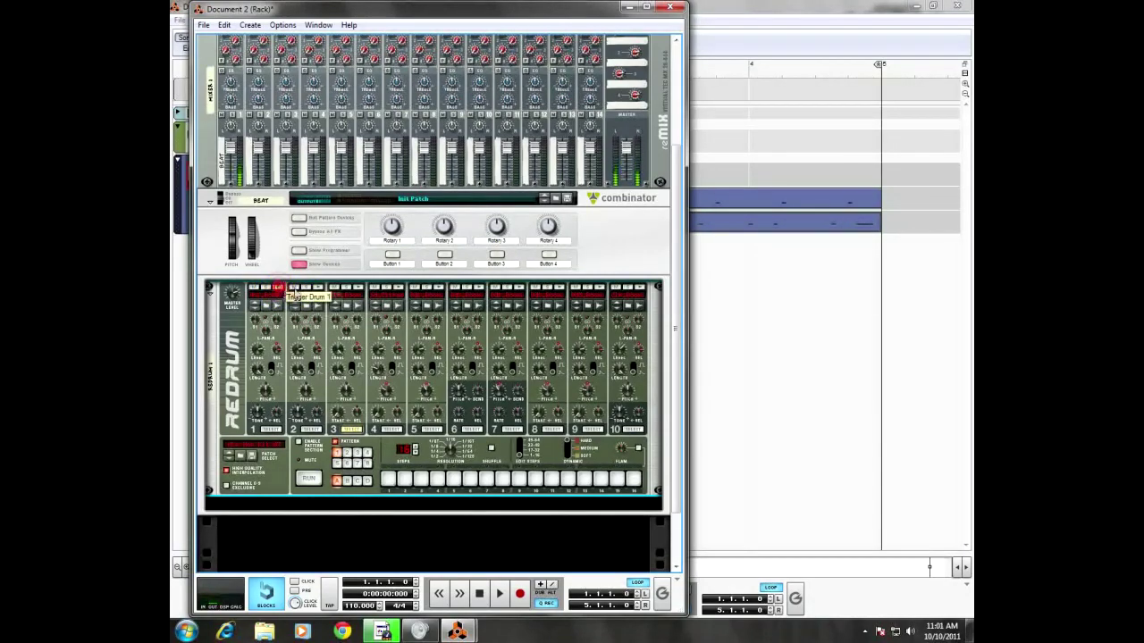
left_click(319, 288)
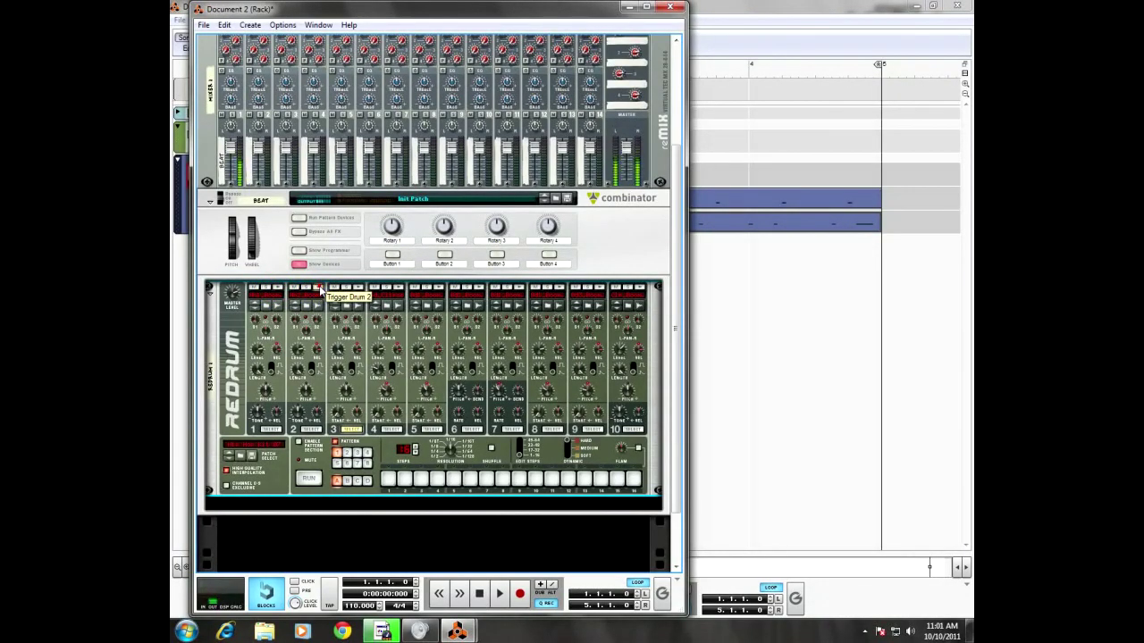
left_click(278, 289)
left_click(277, 289)
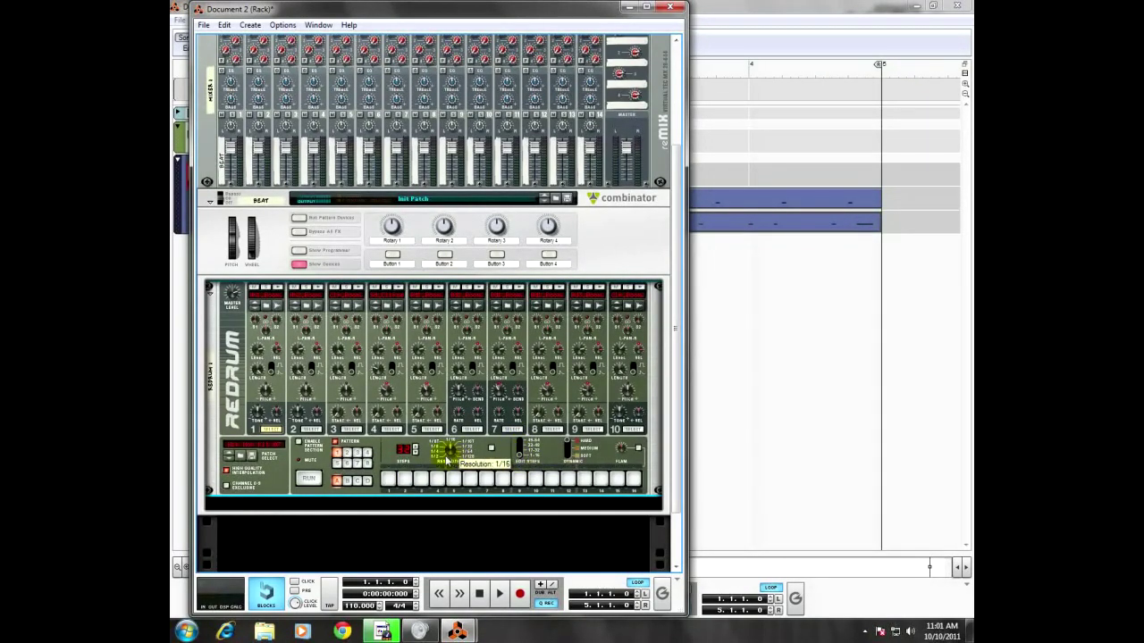
left_click(277, 287)
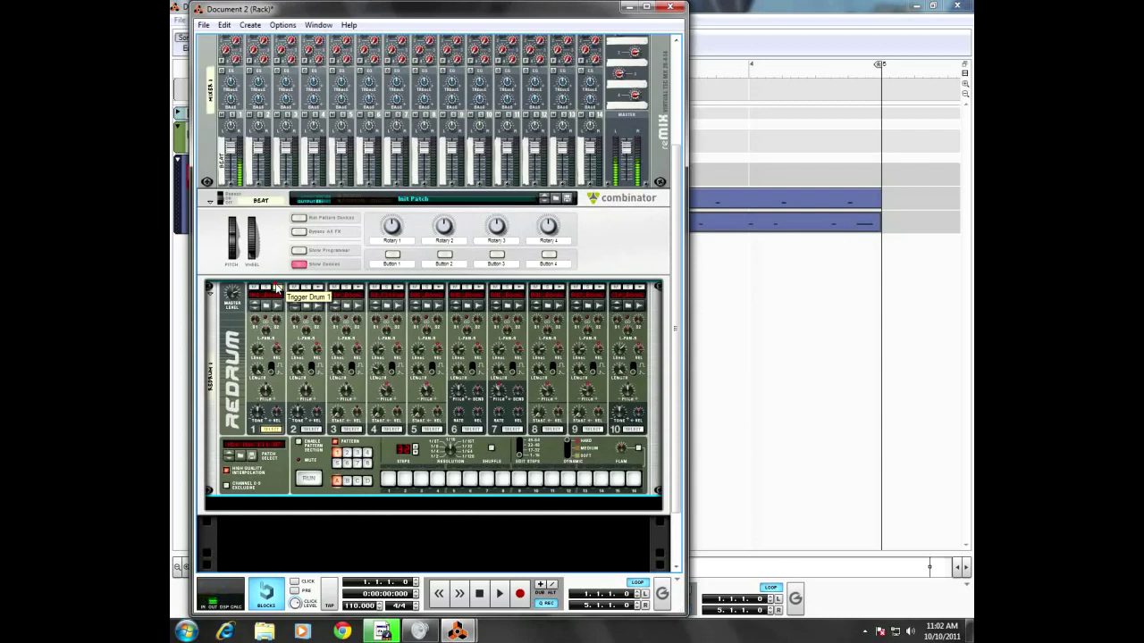
- Fill steps 1–16 of drum 1 with hard hits and run the Redrum pattern briefly to hear them
left_click(389, 481)
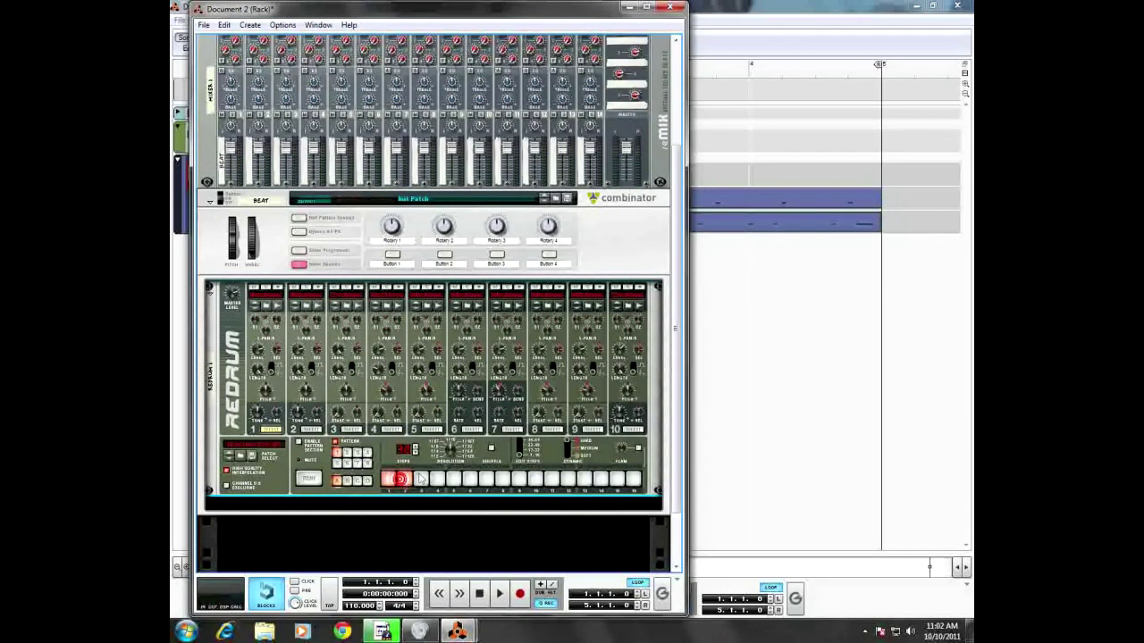
left_click_drag(421, 480, 636, 482)
left_click(314, 479)
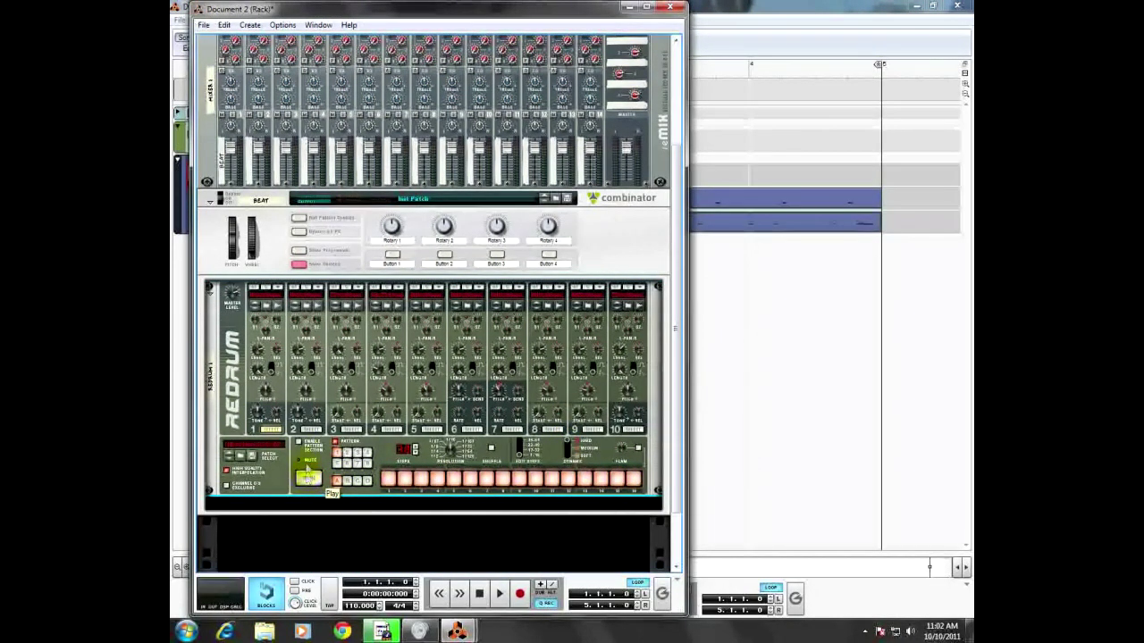
left_click(301, 484)
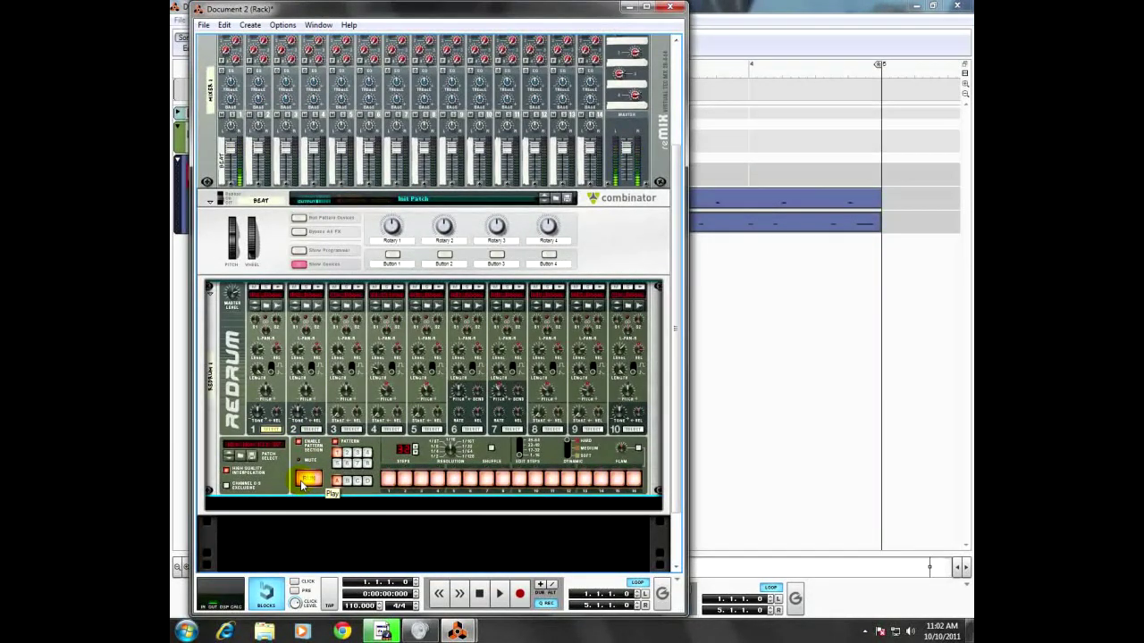
left_click(304, 481)
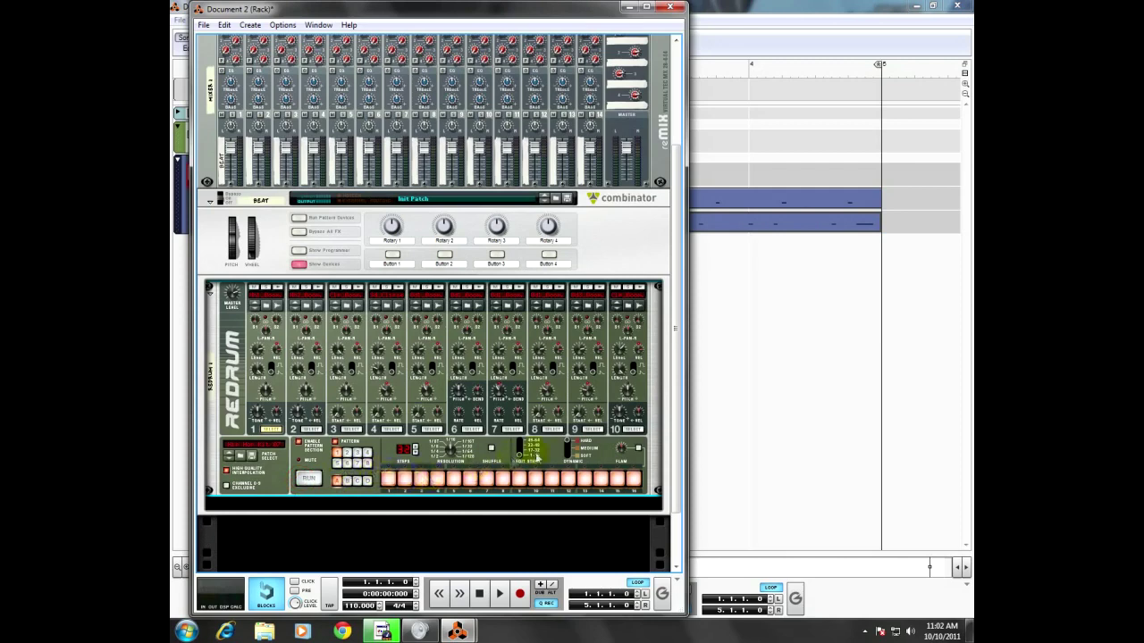
- Clear the hard hits of drum 1 and refill steps 1–16 with medium dynamic hits
left_click(518, 451)
left_click(518, 452)
left_click(518, 451)
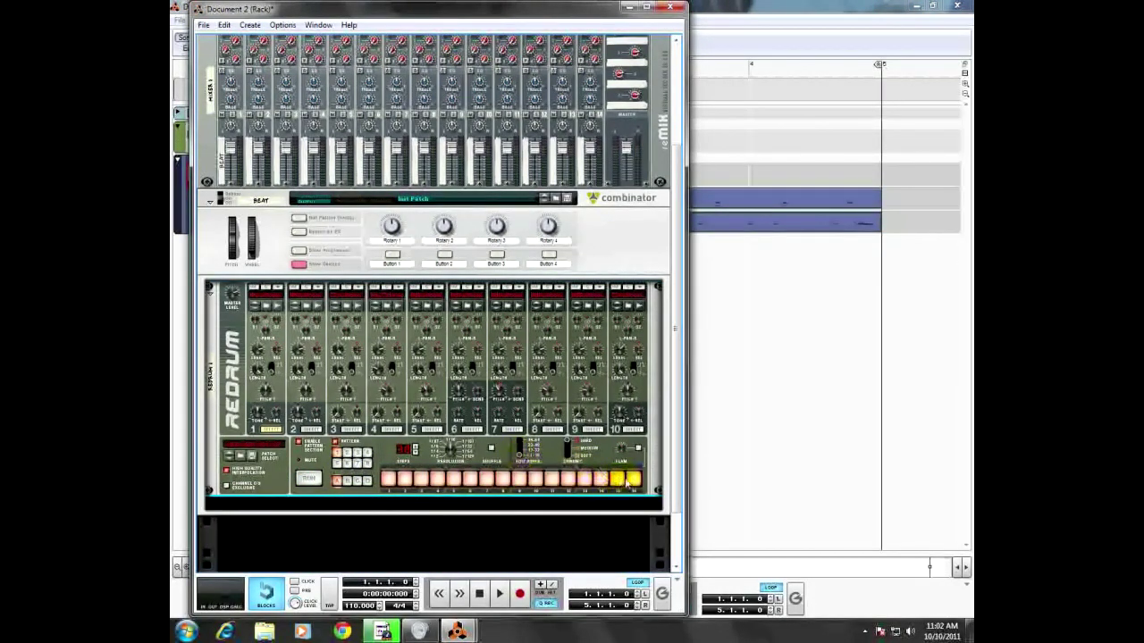
left_click(404, 480)
left_click(421, 481)
left_click(568, 447)
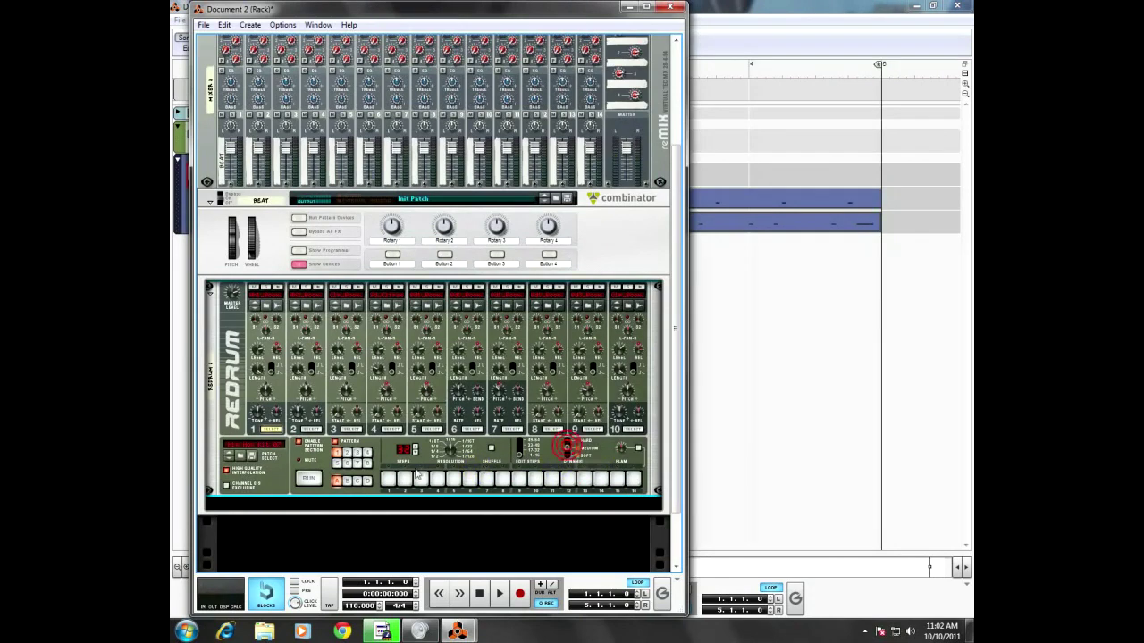
left_click_drag(389, 481, 635, 482)
- Program drum 1 with medium hits on the even-numbered steps from 18 to 32, and run the pattern briefly to hear it
left_click(524, 453)
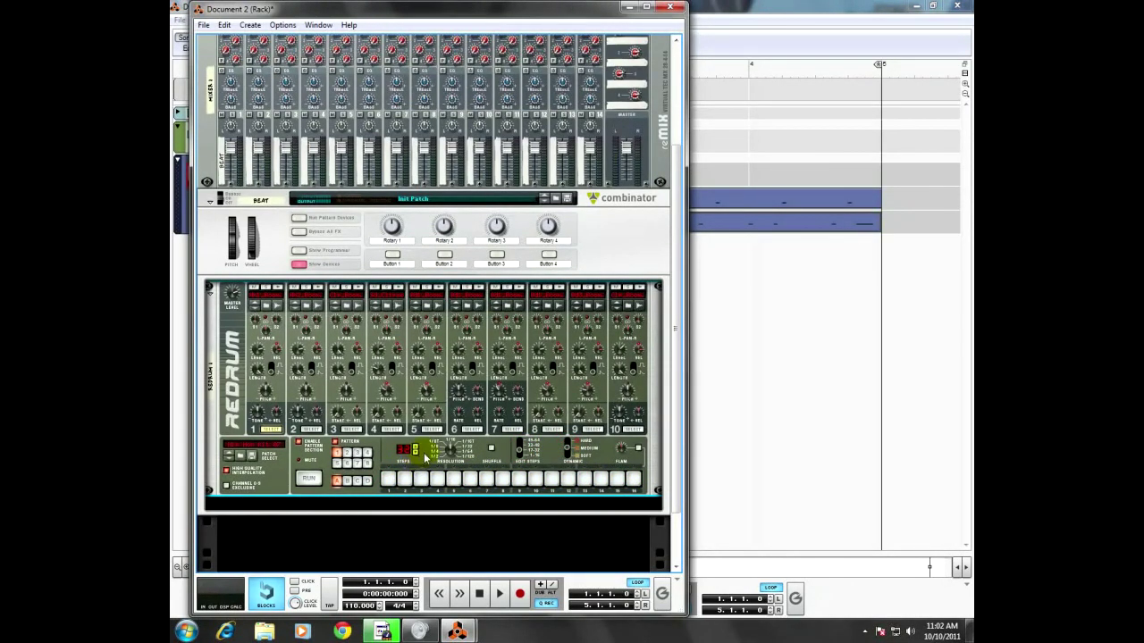
left_click(391, 479)
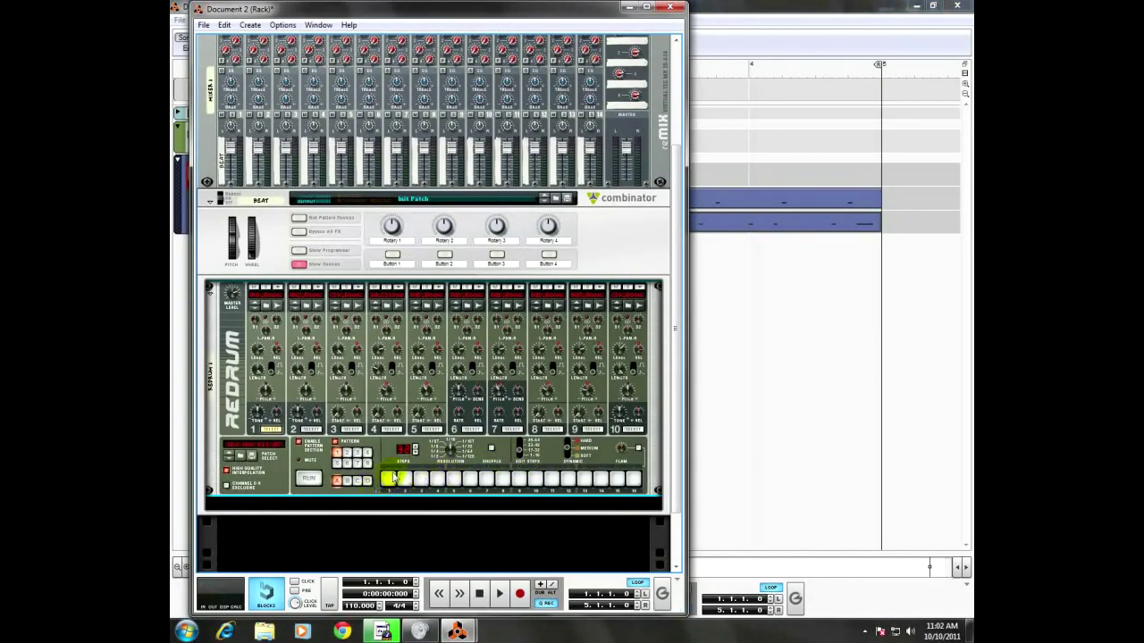
left_click(401, 481)
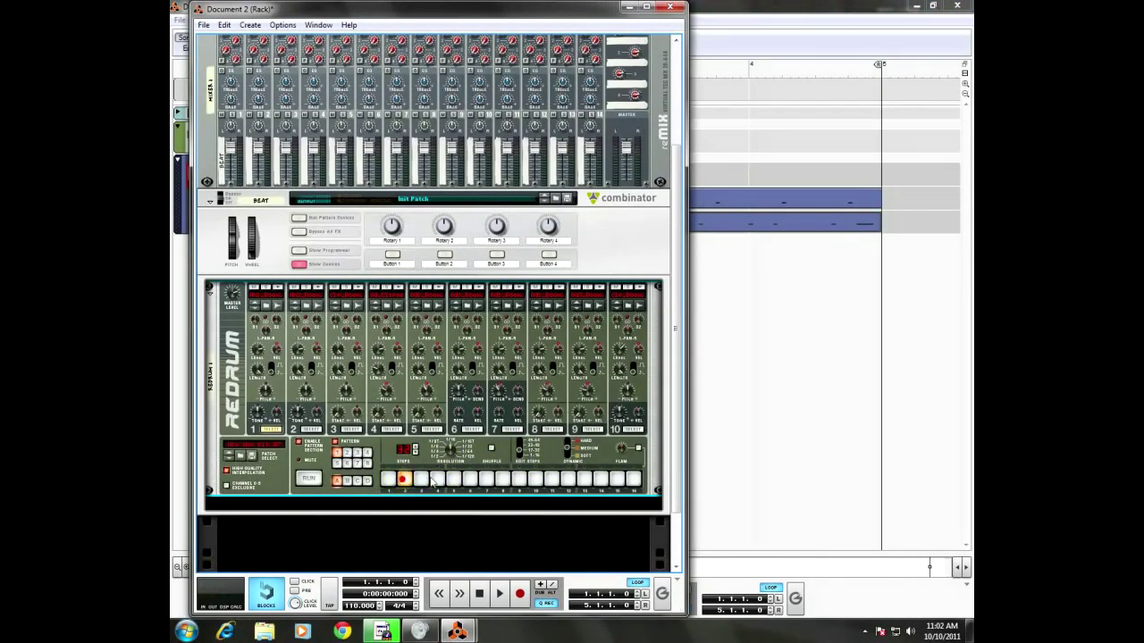
left_click(469, 479)
left_click(502, 480)
left_click(536, 480)
left_click(568, 480)
left_click(600, 480)
left_click(634, 480)
left_click(309, 478)
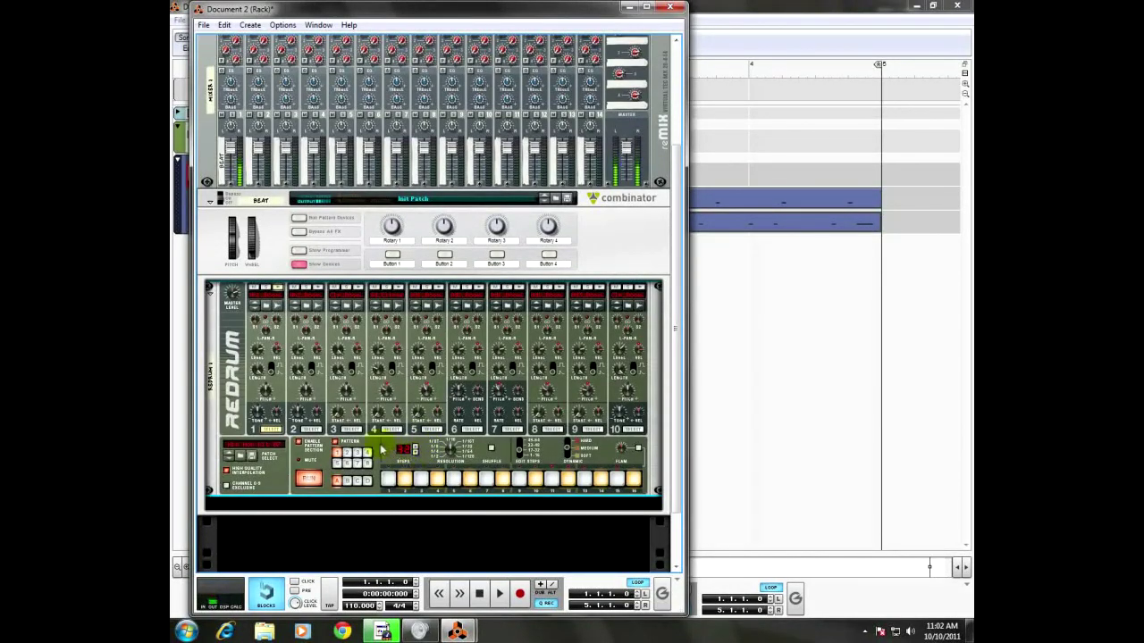
left_click(311, 476)
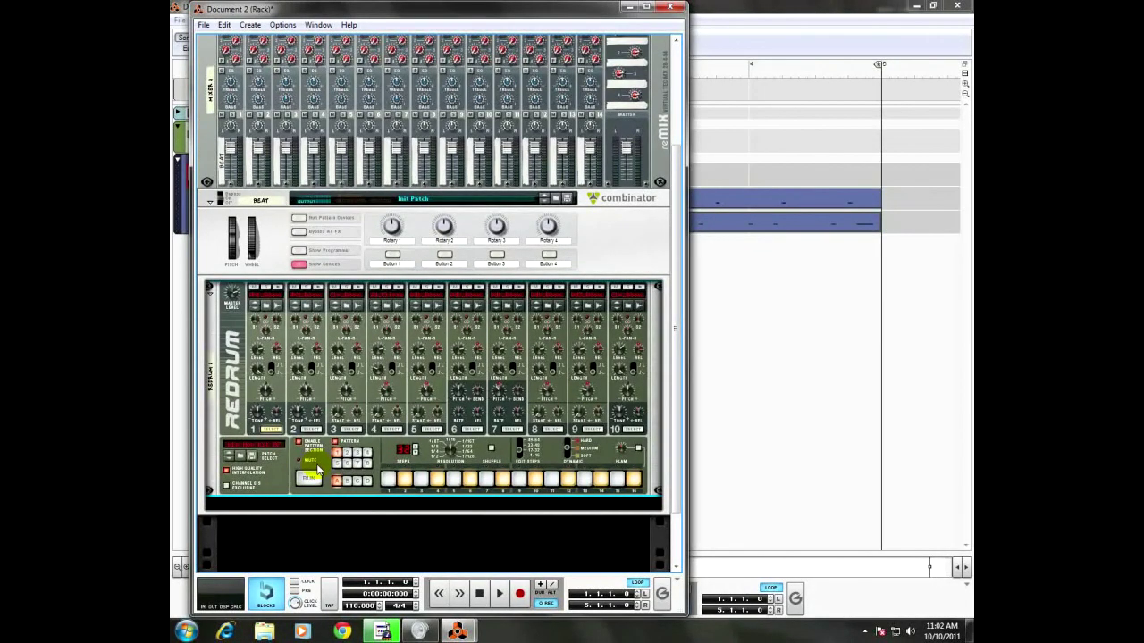
- Copy the Redrum drum 1 pattern to the track's third lane and return to the song arrangement
left_click(390, 476)
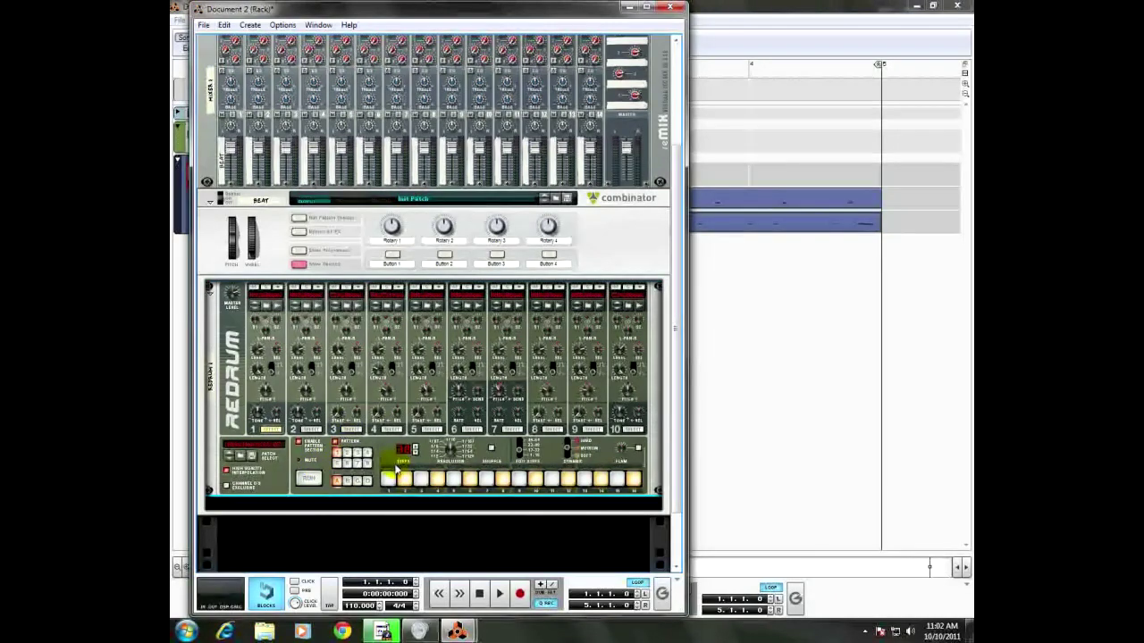
right_click(319, 477)
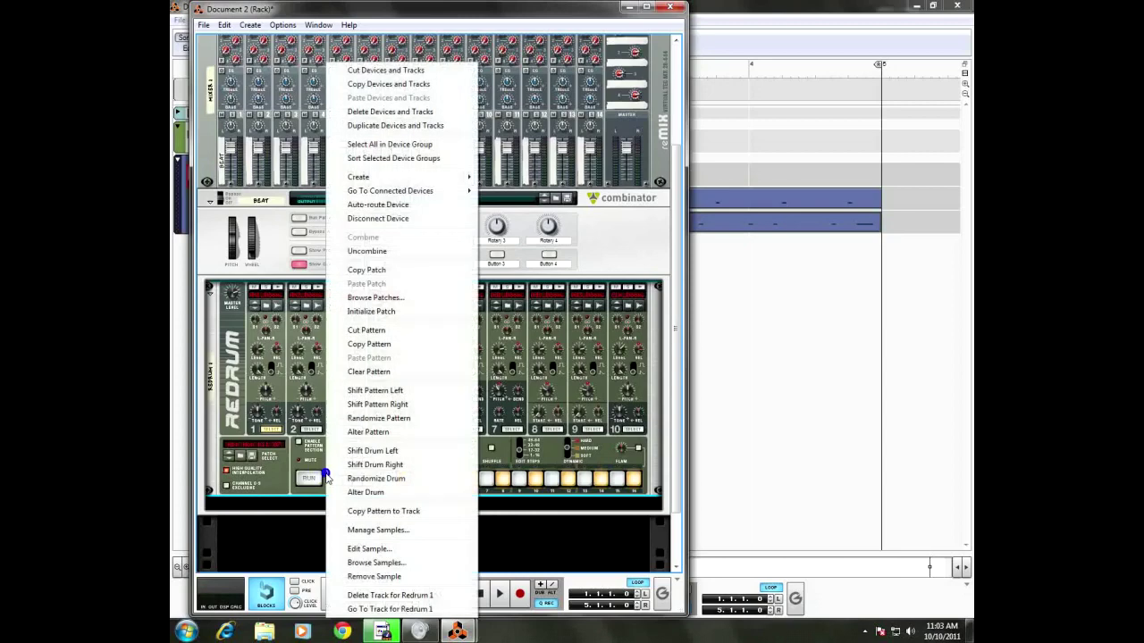
left_click(335, 511)
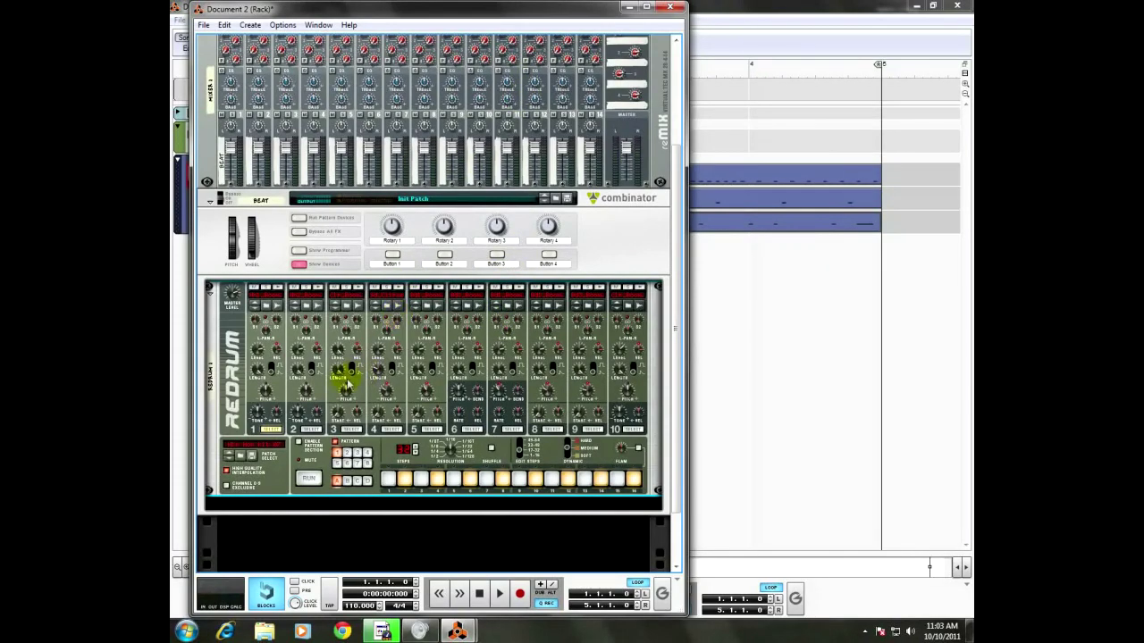
left_click(631, 8)
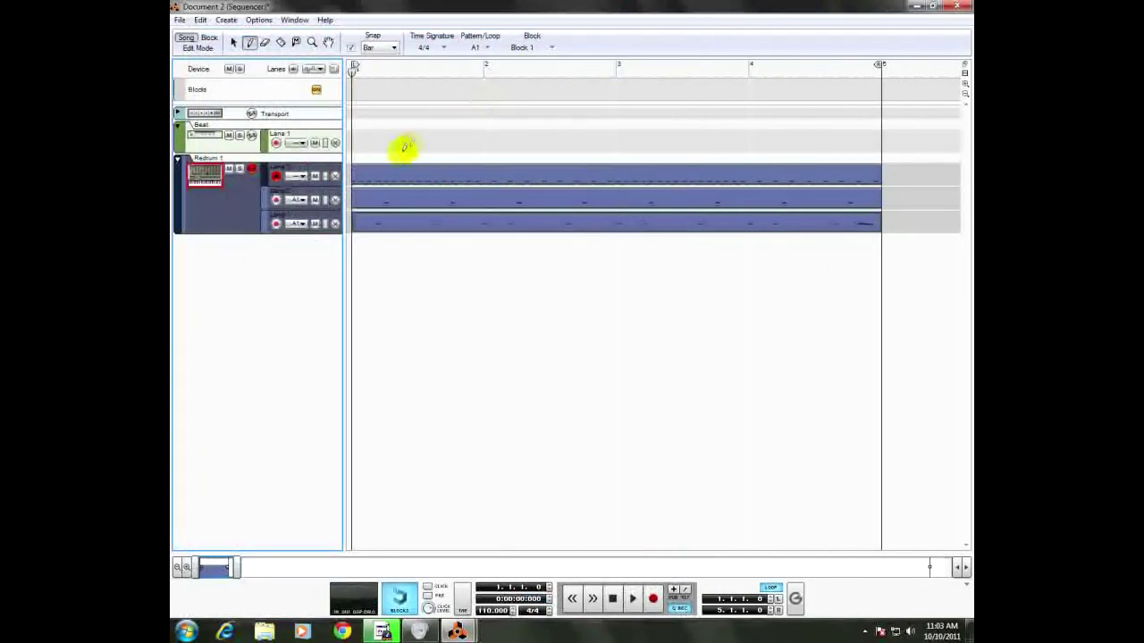
- Play the song arrangement briefly to hear the three Redrum lanes together, and stop playback
mouse_move(456, 631)
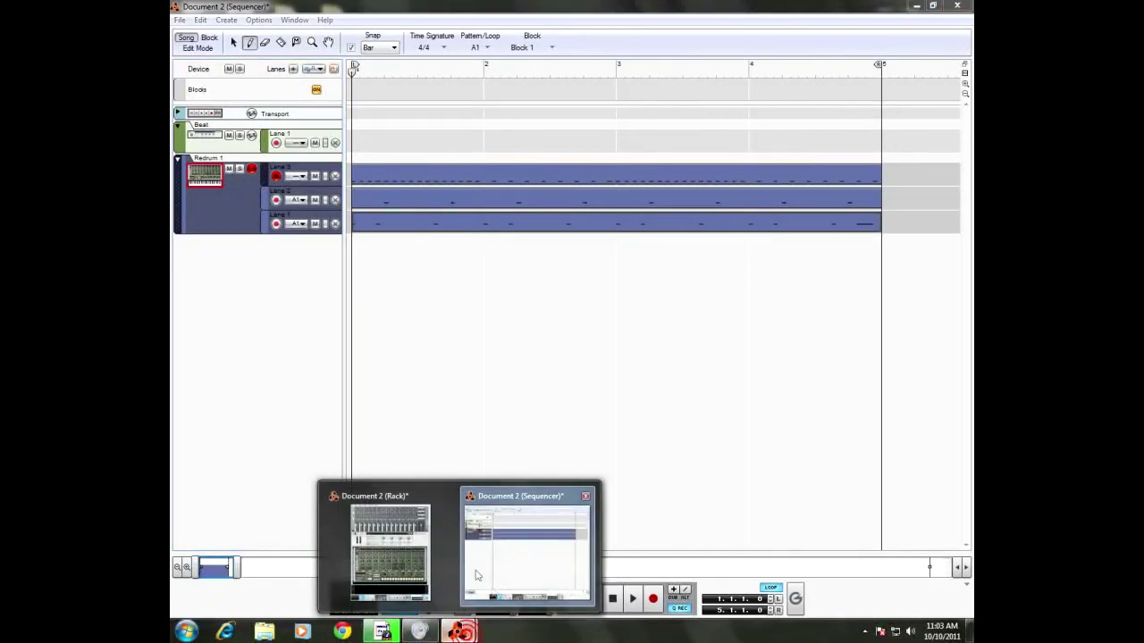
left_click(440, 536)
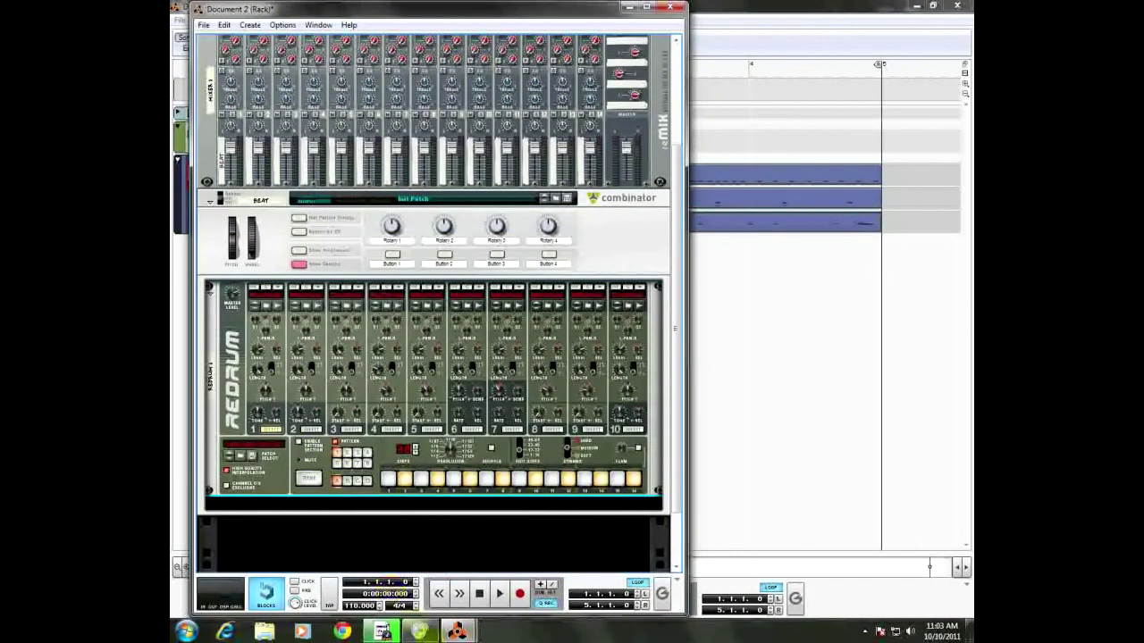
mouse_move(457, 631)
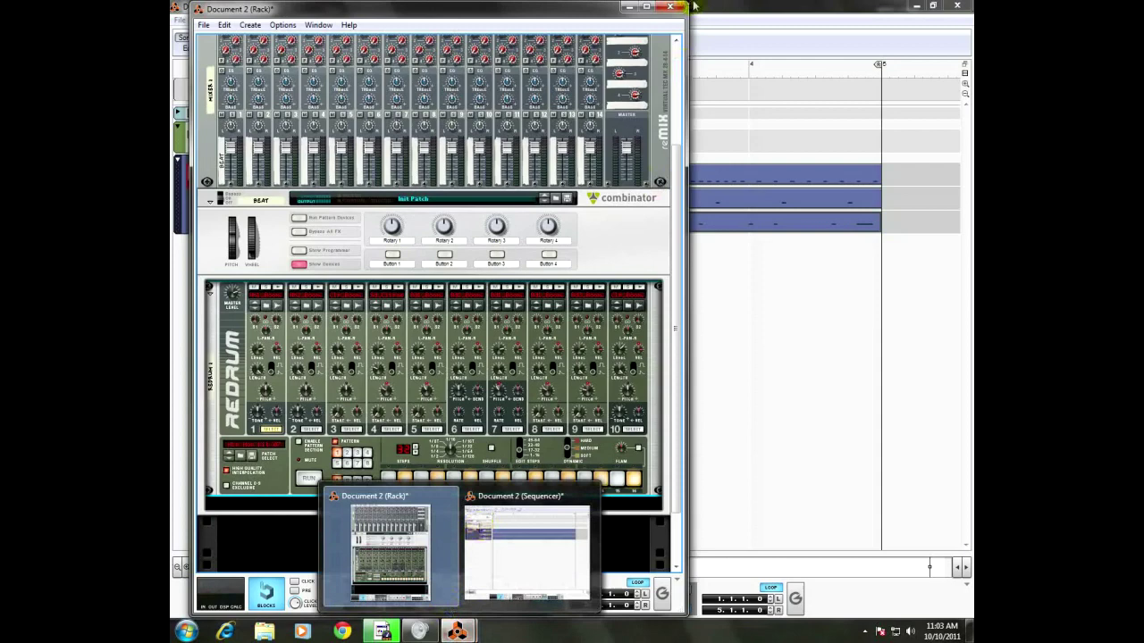
left_click(523, 545)
left_click(631, 599)
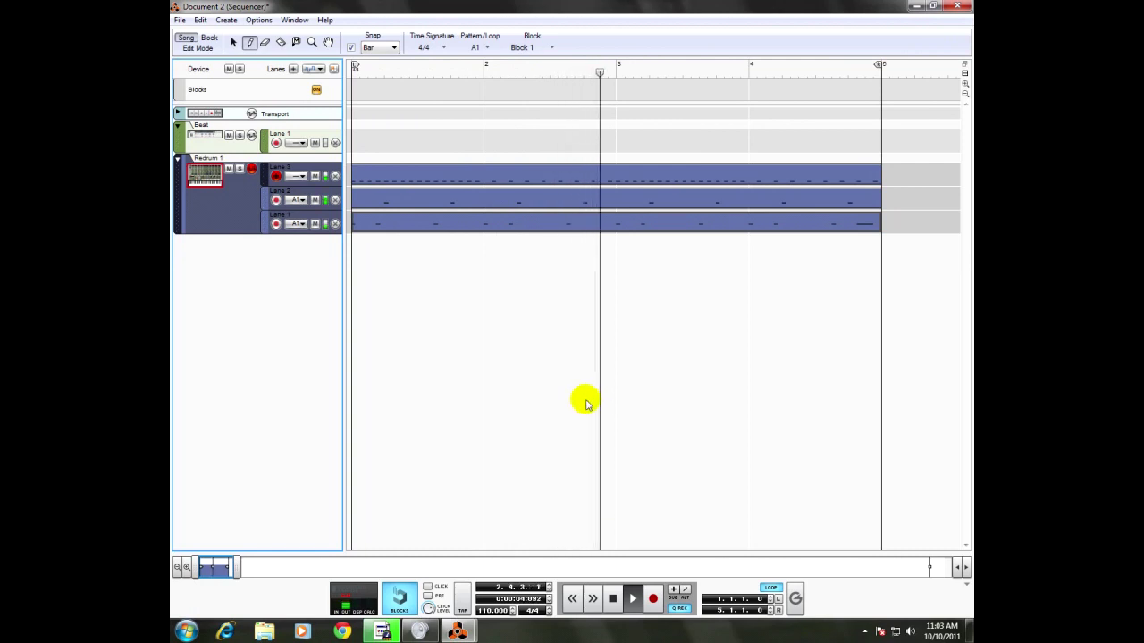
left_click(612, 601)
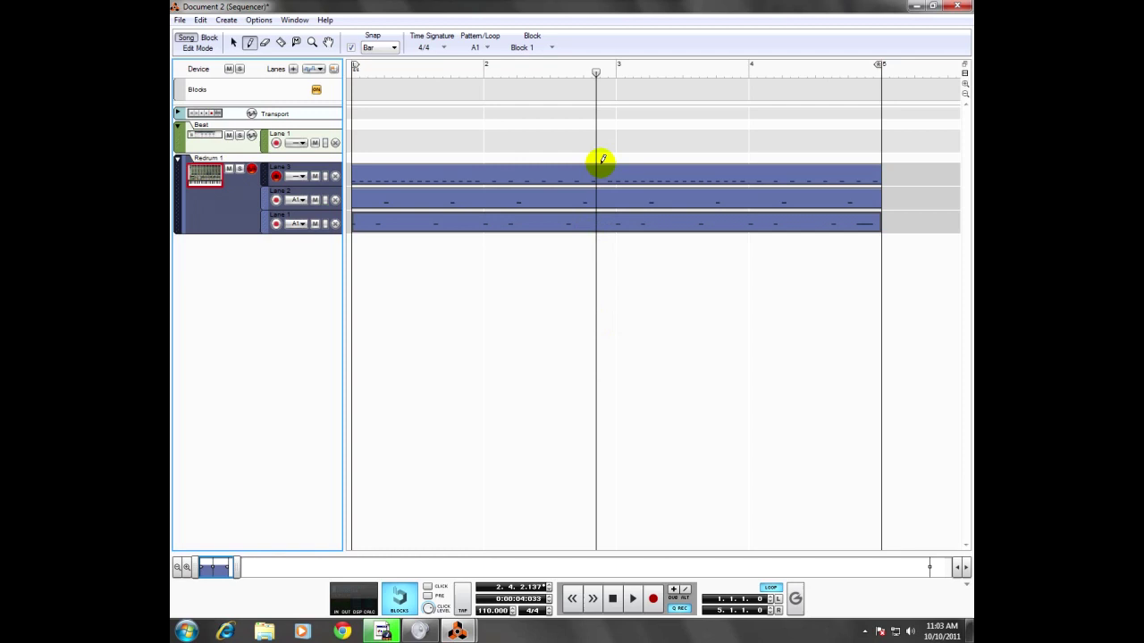
- Return the song position to the start, add a fourth note lane to the Redrum track, and bring up the rack
left_click(595, 72)
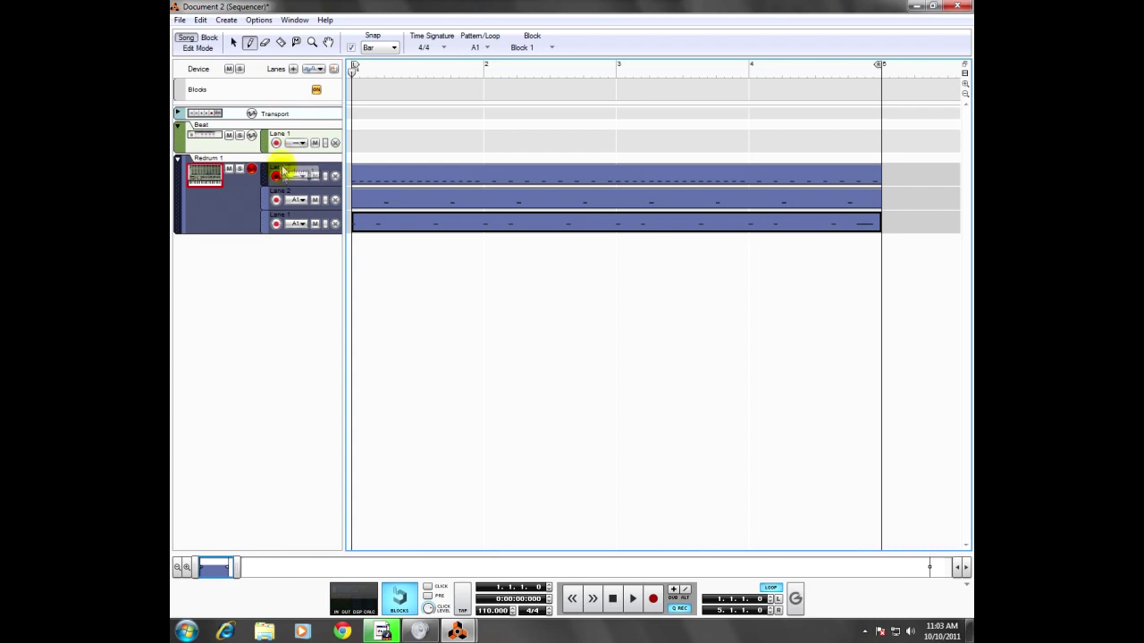
left_click(293, 71)
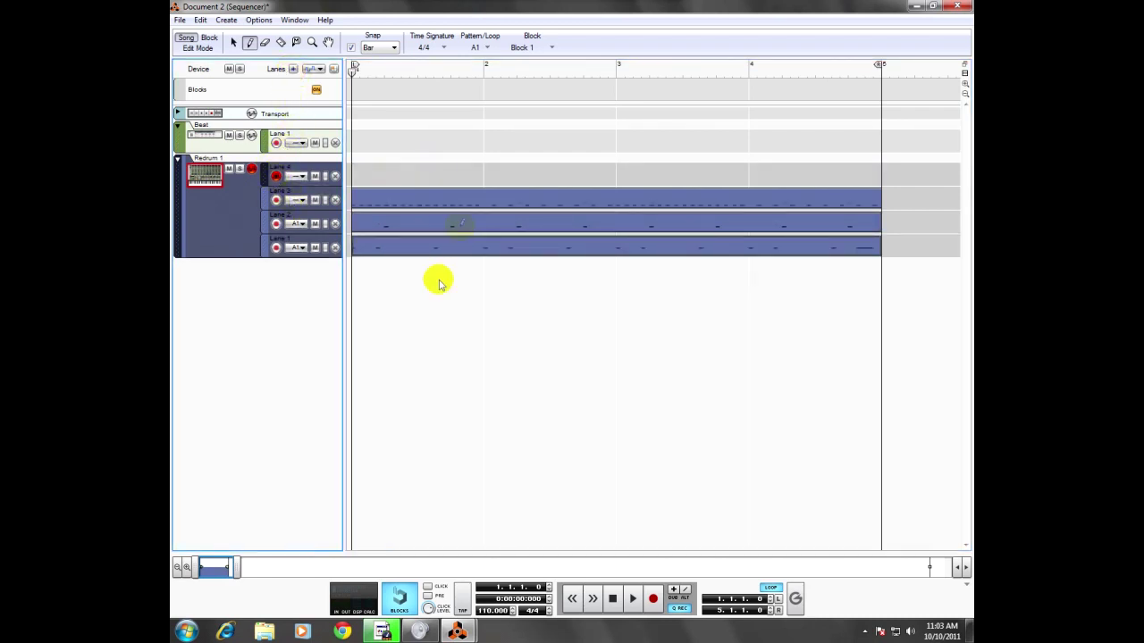
left_click(457, 631)
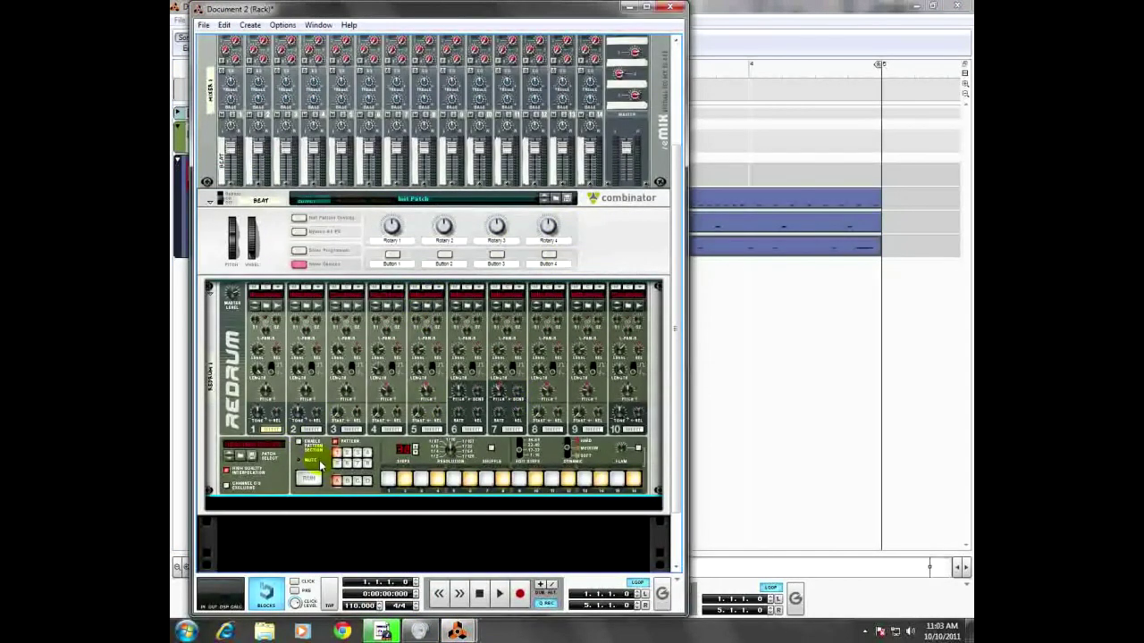
- Audition Redrum drum 2 and browse for its sample in the XXL Hats Open folder under DS, XXL Drum Samples
left_click(321, 289)
left_click(320, 289)
left_click(321, 289)
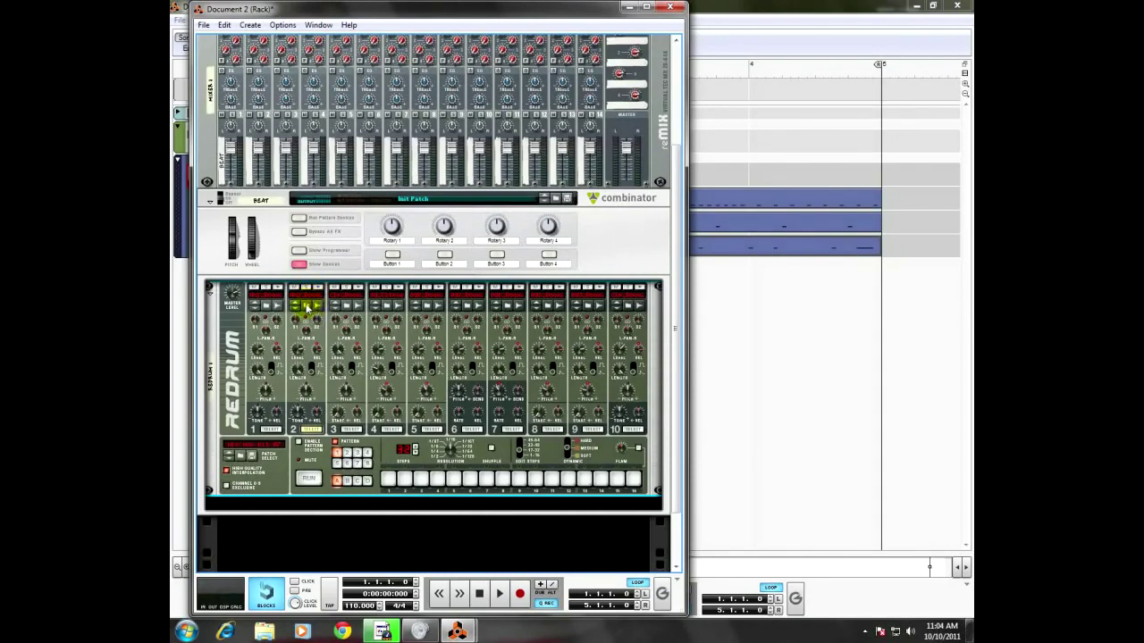
left_click(306, 307)
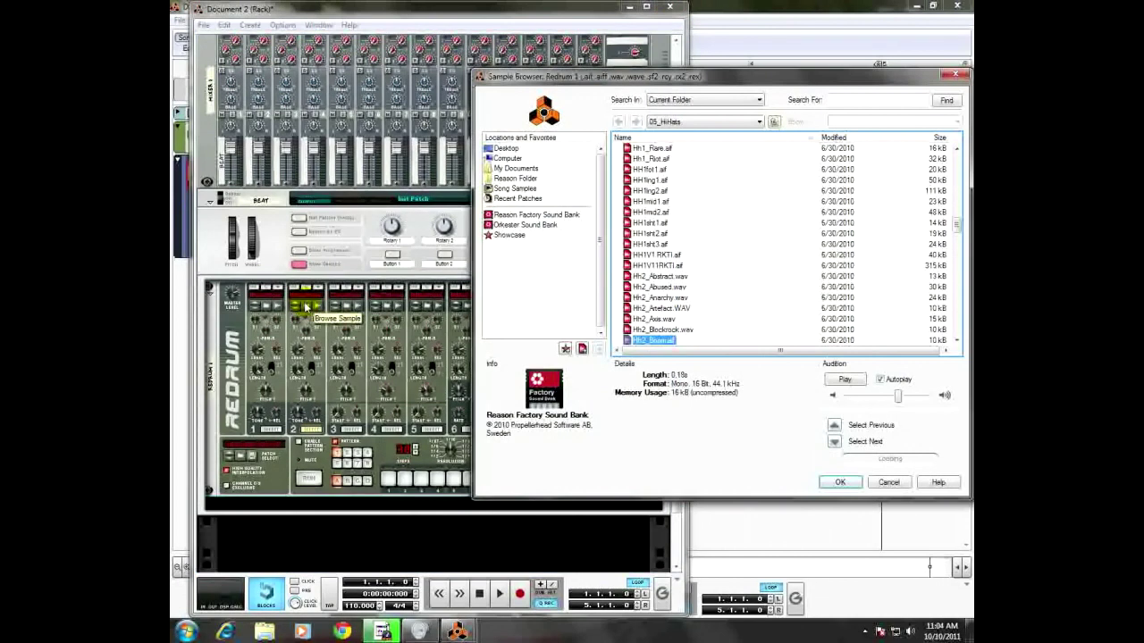
left_click_drag(669, 75, 555, 74)
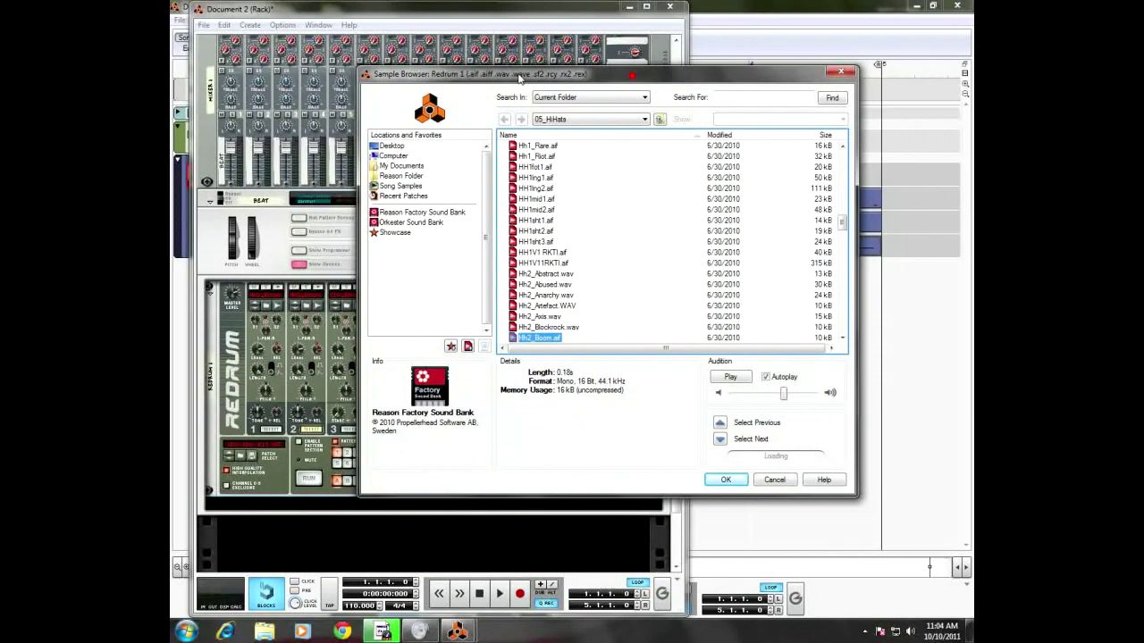
left_click(613, 121)
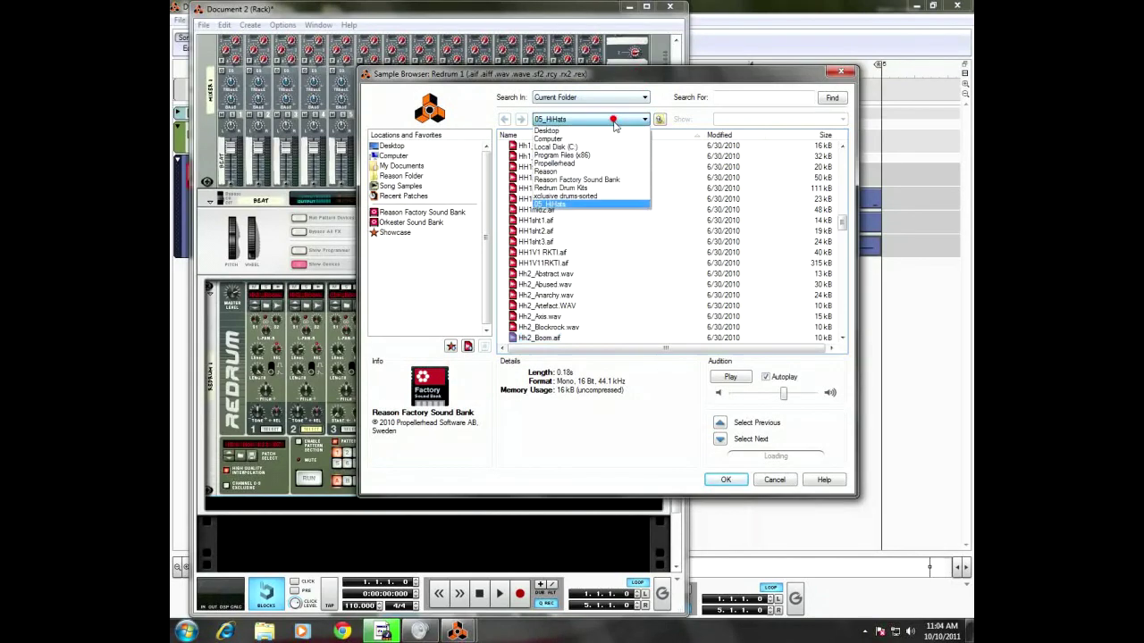
left_click(585, 172)
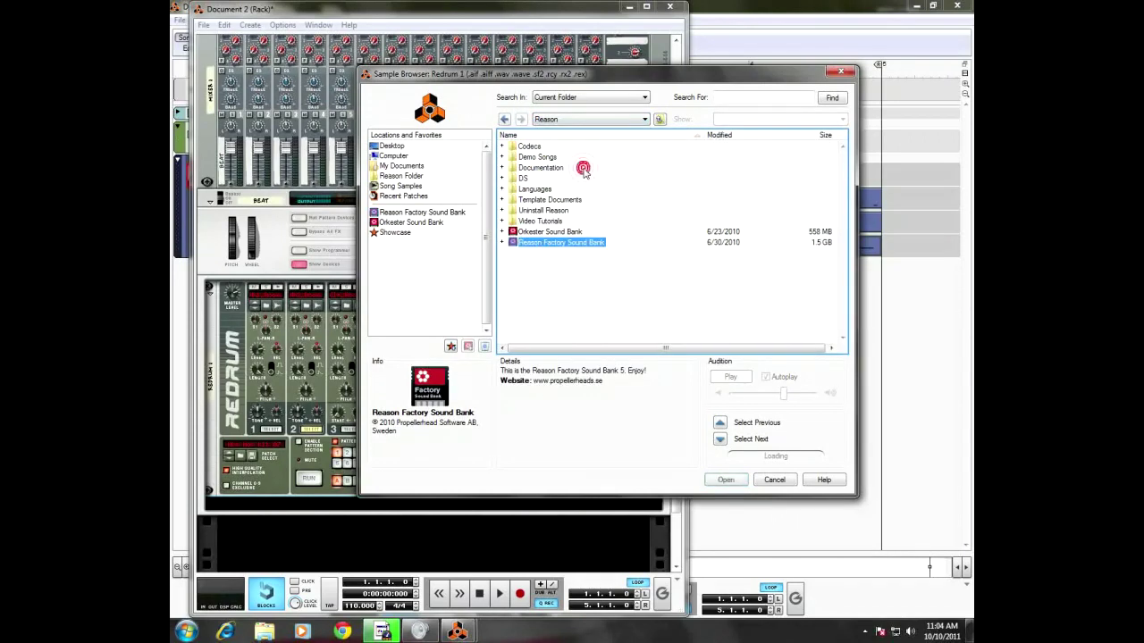
double_click(518, 178)
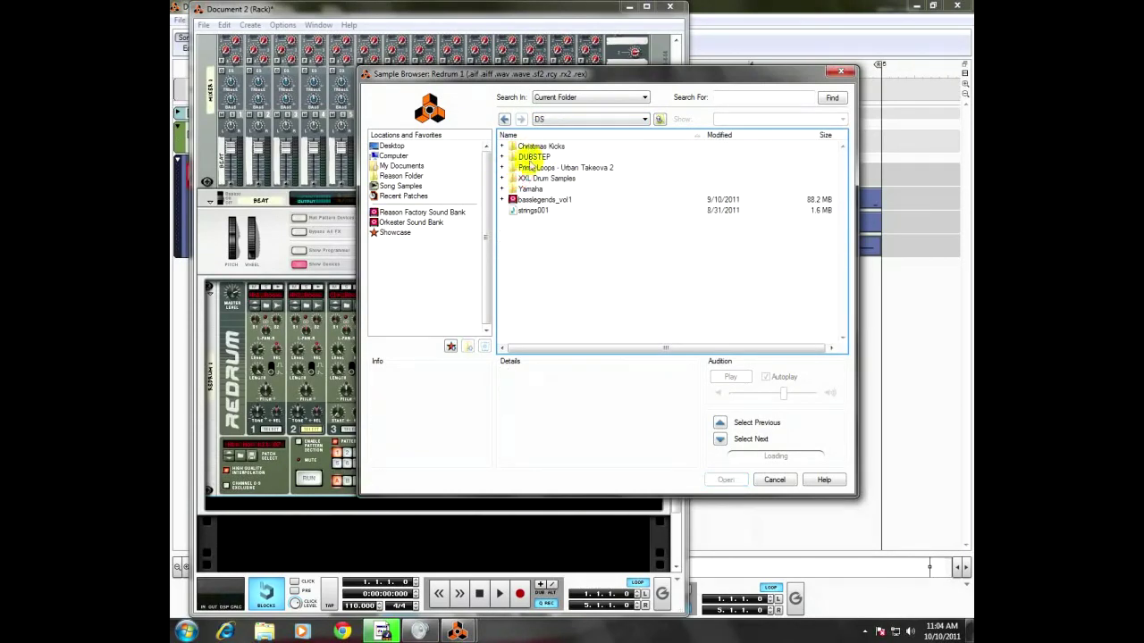
double_click(528, 178)
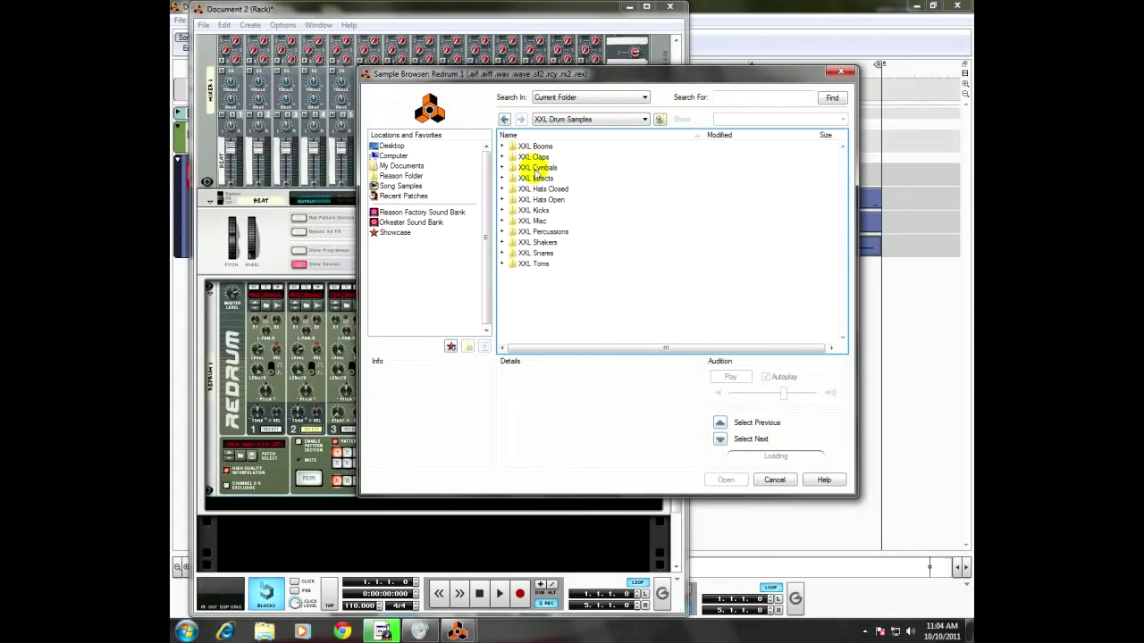
double_click(536, 199)
- Audition open hi-hat samples in the XXL Hats Open folder, from Oh_DS_Booty_PL_1 down to Oh_DS_Mobb_PL
left_click(569, 147)
left_click(563, 156)
left_click(559, 168)
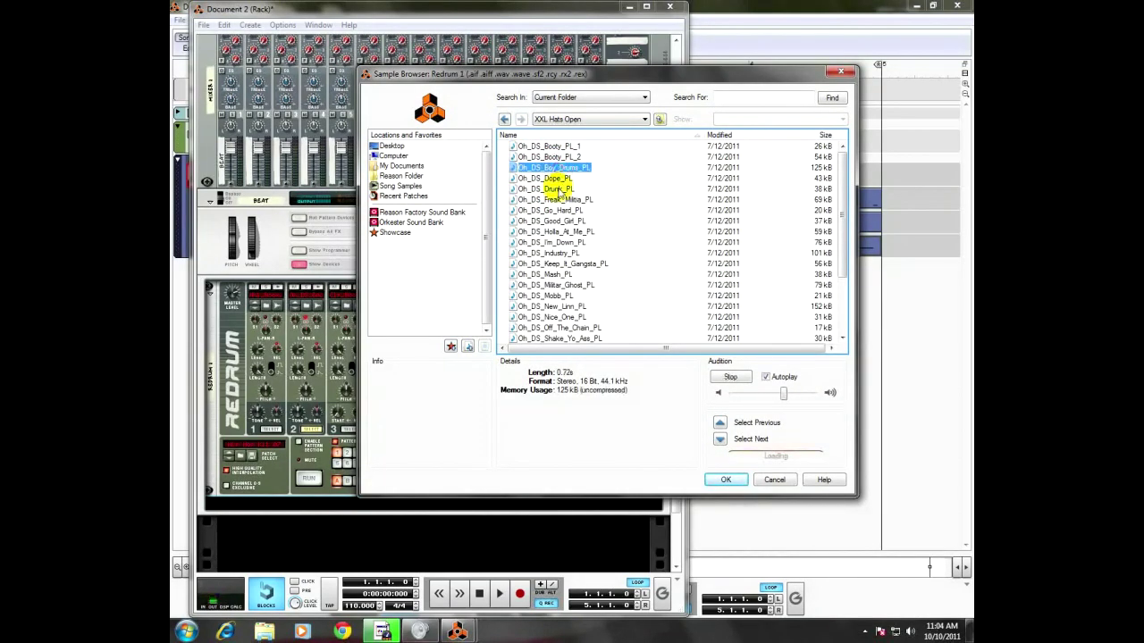
left_click(556, 189)
left_click(558, 210)
left_click(558, 220)
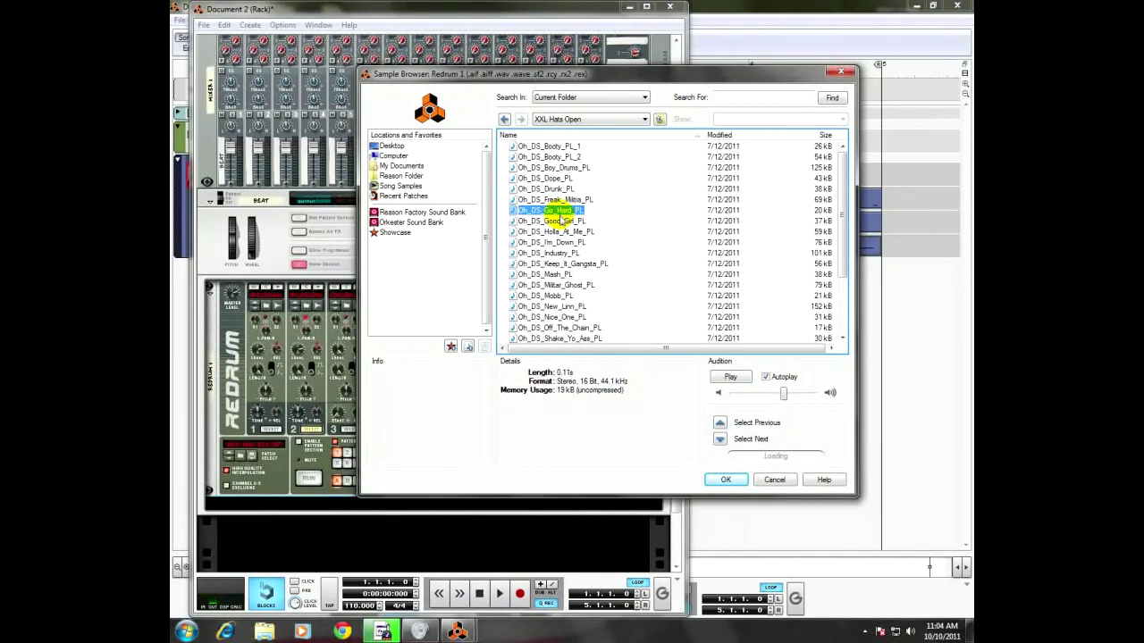
left_click(559, 231)
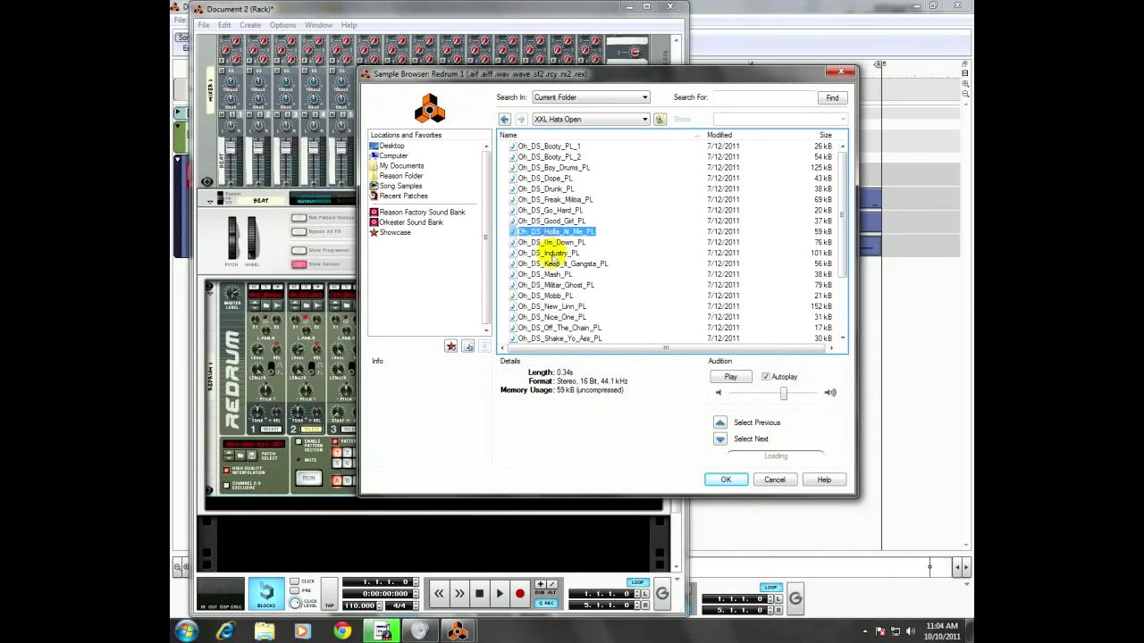
left_click(551, 253)
left_click(554, 264)
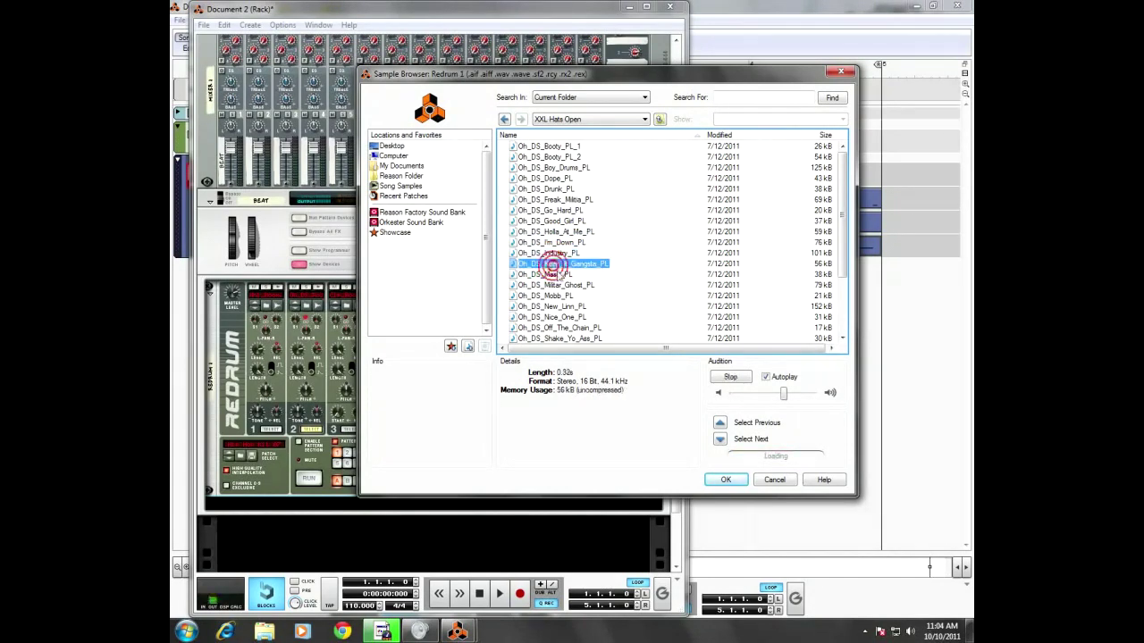
left_click(554, 286)
left_click(556, 295)
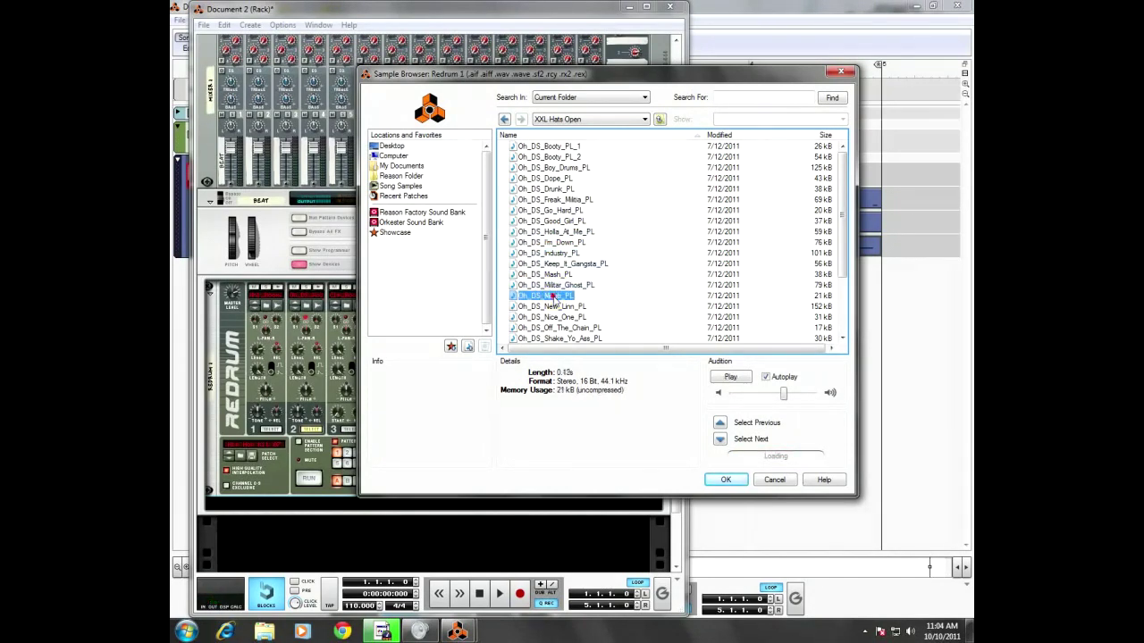
- Audition further open hats from Oh_DS_Nice_One_PL onward and load Oh_DS_Shake_Yo_Ass_PL into drum 2
left_click(555, 317)
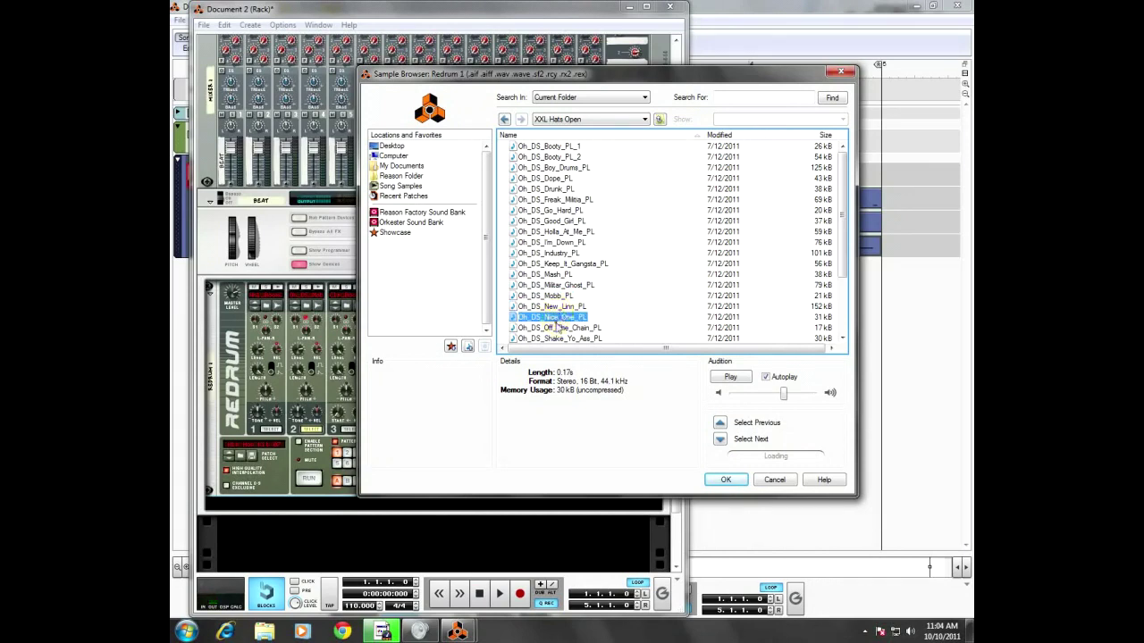
left_click(555, 327)
left_click(555, 337)
scroll(556, 329, "down", 1)
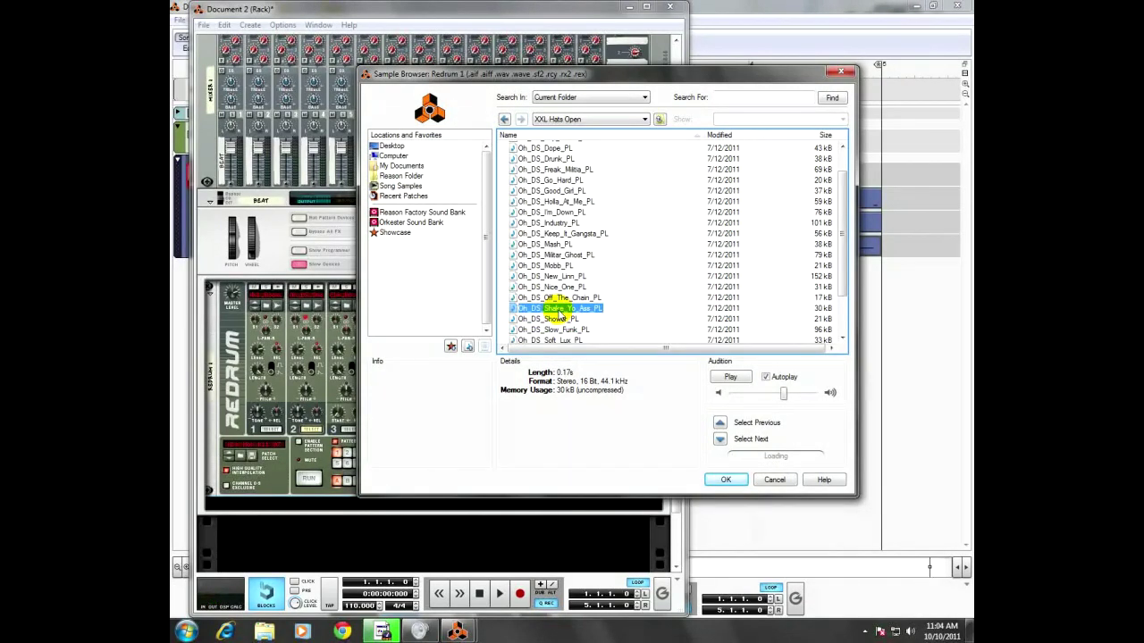
left_click(731, 377)
left_click(736, 483)
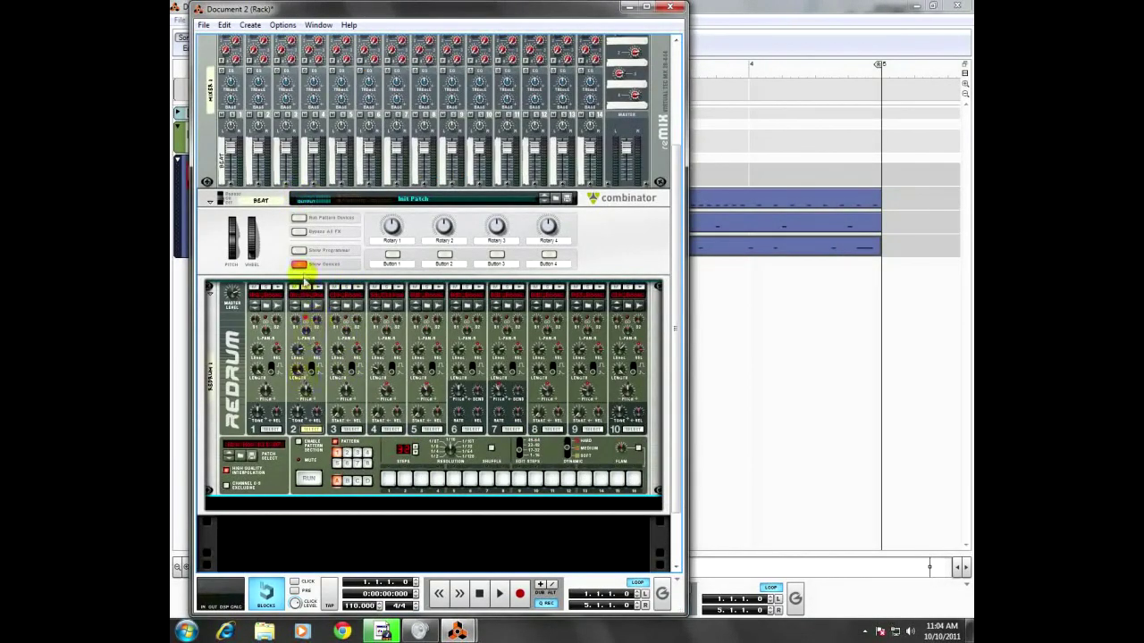
- Switch the edit range to steps 1–16 and program drum 2 with medium hits on the even-numbered steps
left_click(387, 477)
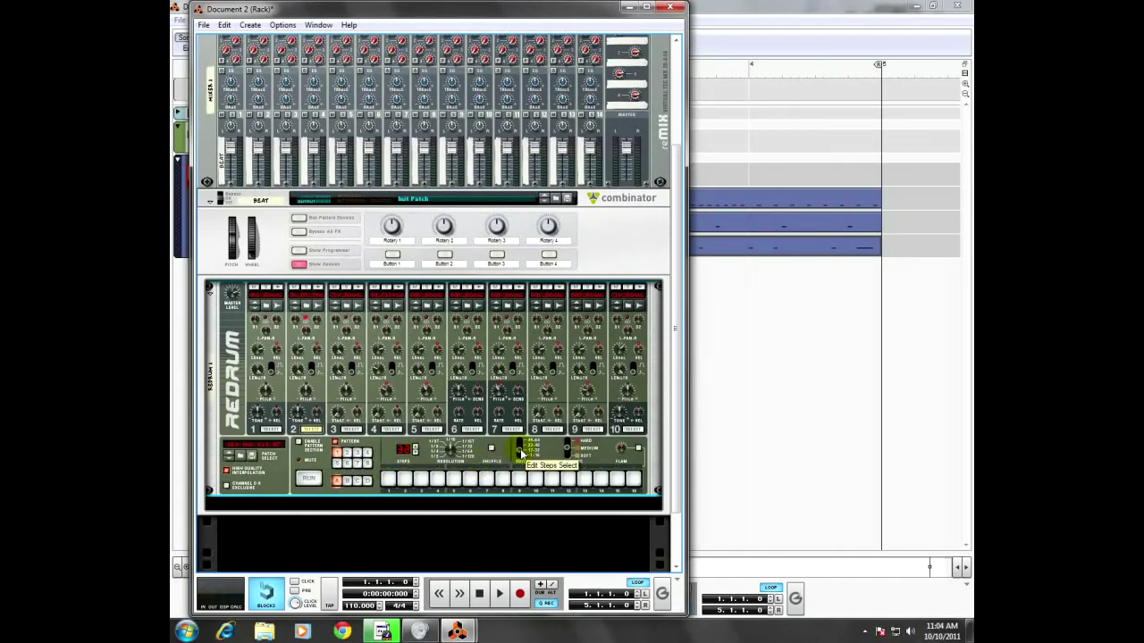
left_click(521, 454)
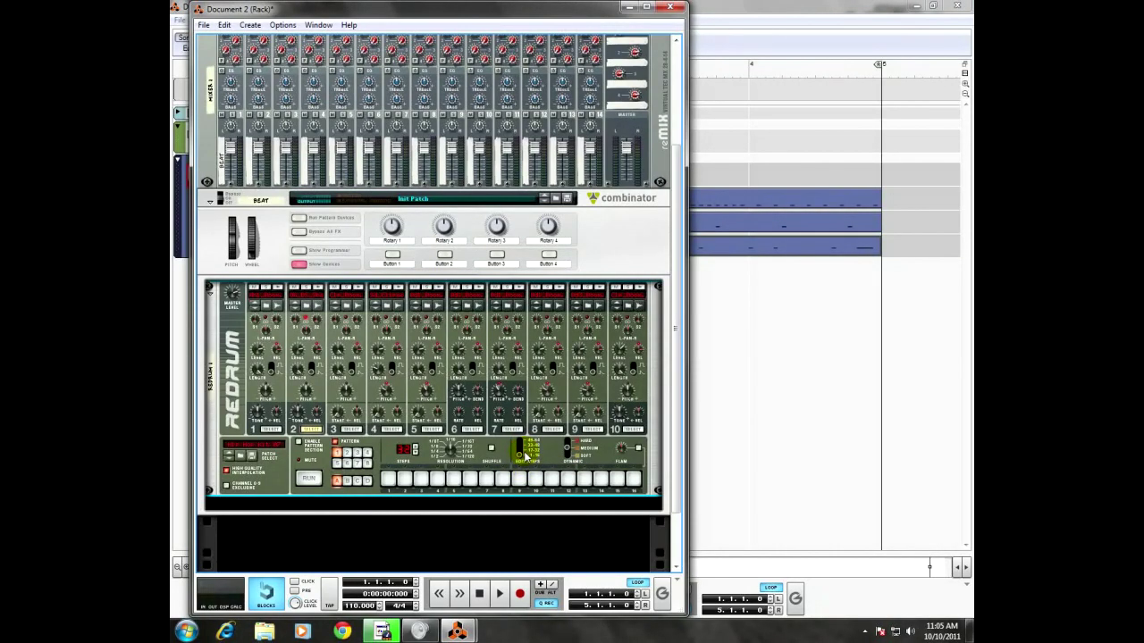
left_click(419, 482)
left_click_drag(416, 488, 388, 483)
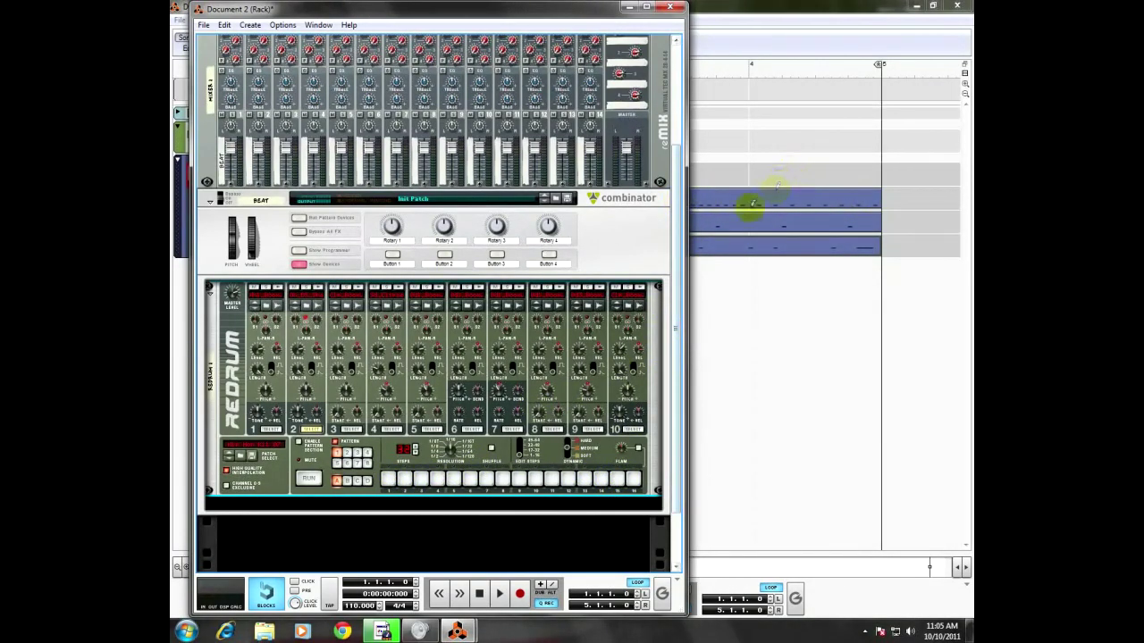
left_click(404, 479)
left_click(436, 480)
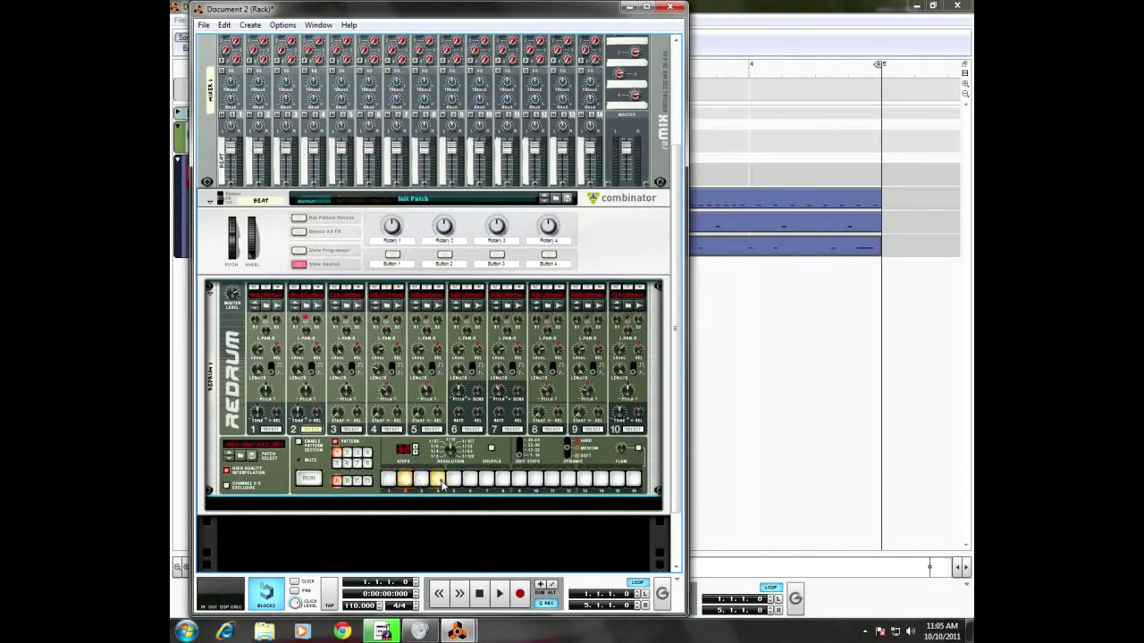
left_click(455, 480)
left_click(502, 480)
left_click(534, 480)
left_click(598, 479)
left_click(633, 480)
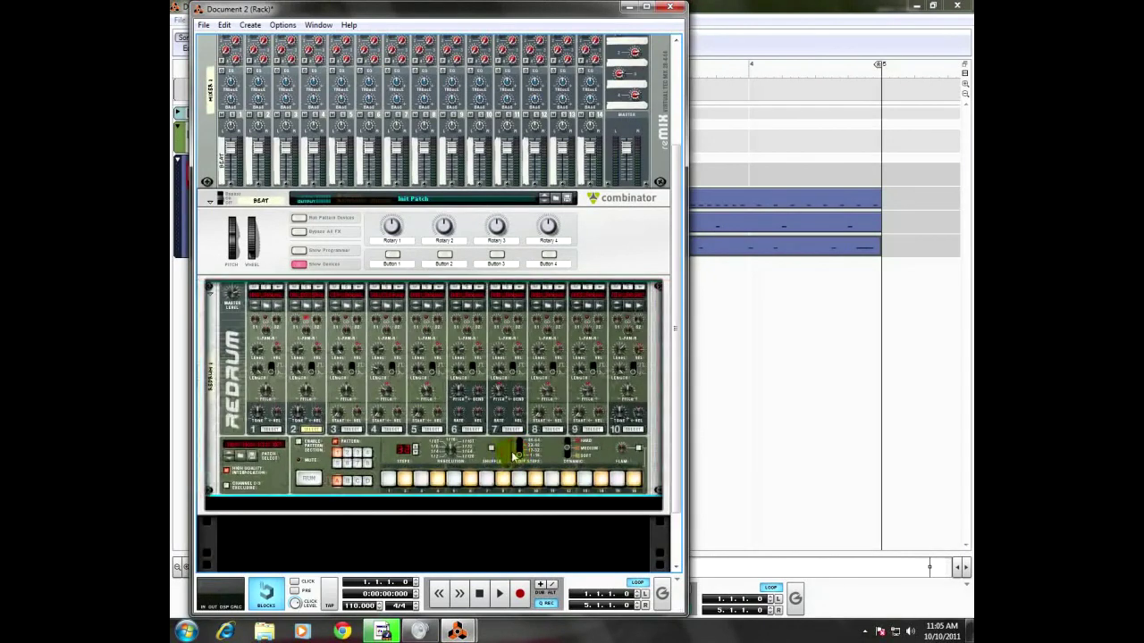
- Switch the edit range to steps 17–32 and fill all of them with medium hits for drum 2
left_click(519, 451)
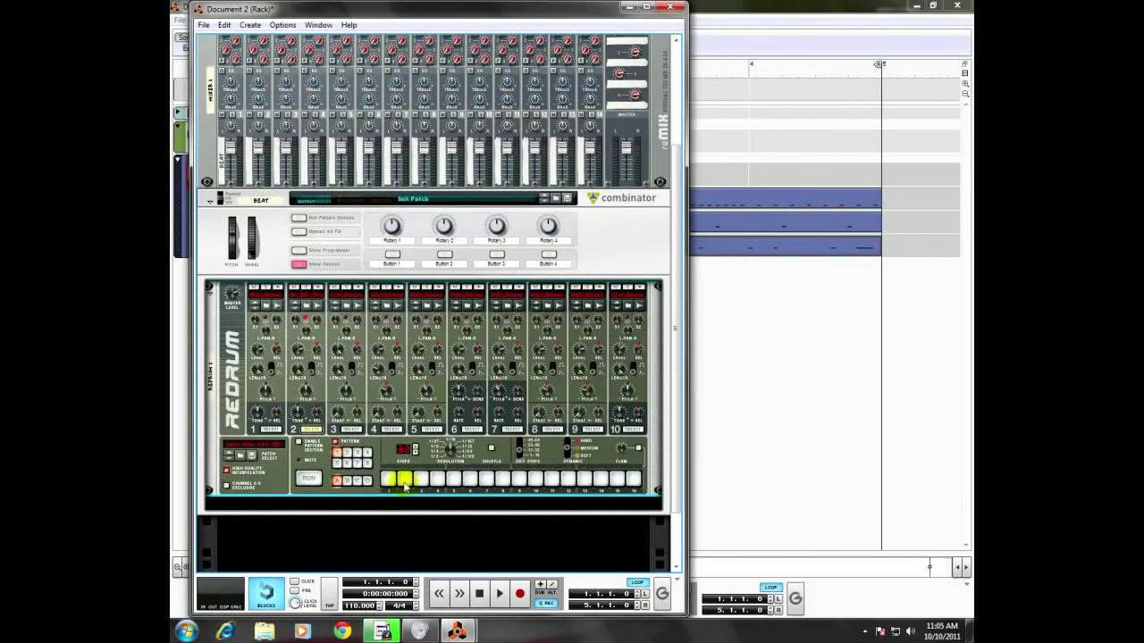
left_click_drag(385, 482, 636, 479)
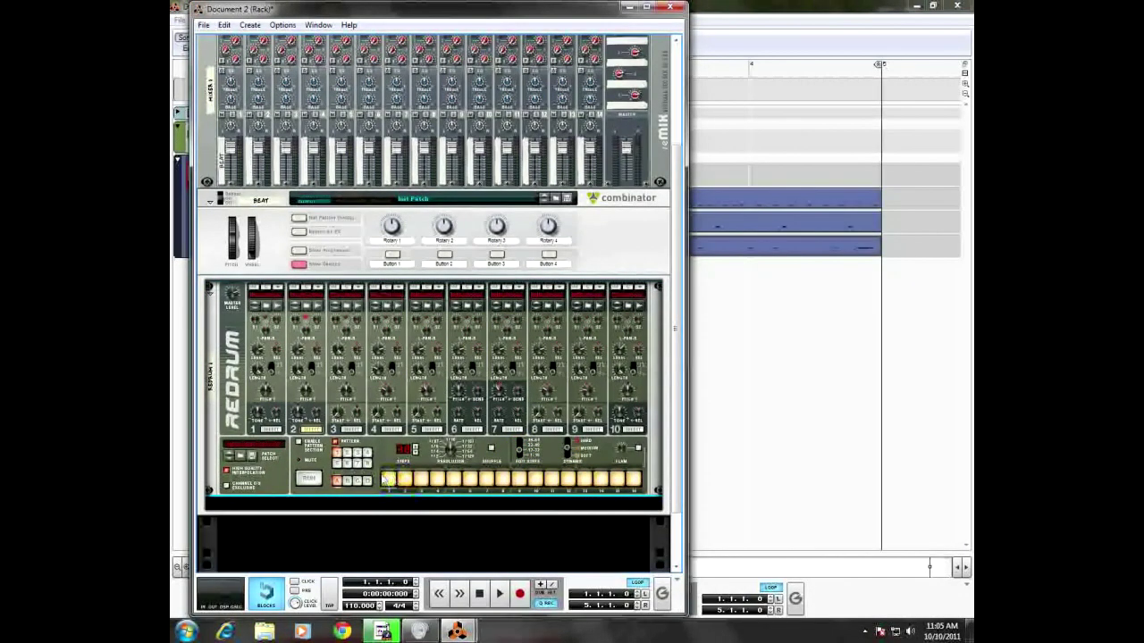